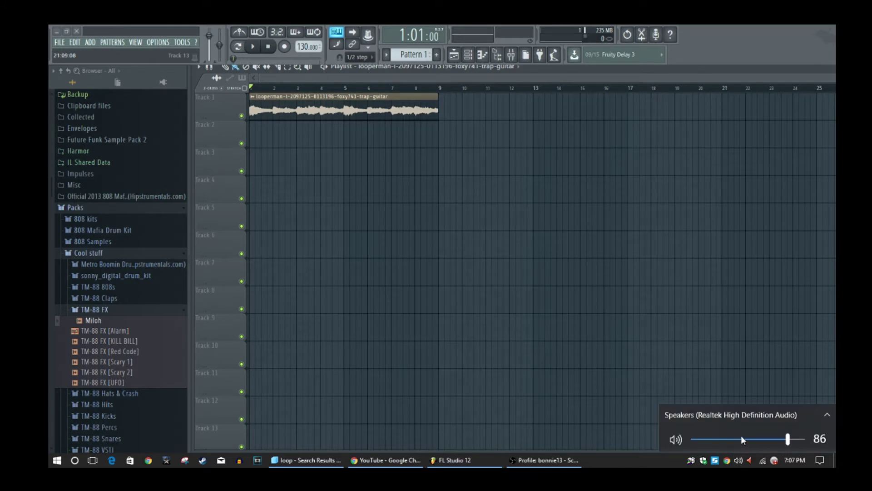
- Lower the system speaker volume
{"action": "left_click_drag", "start_coordinate": [787, 439], "coordinate": [756, 438]}
{"action": "left_click", "coordinate": [389, 80]}
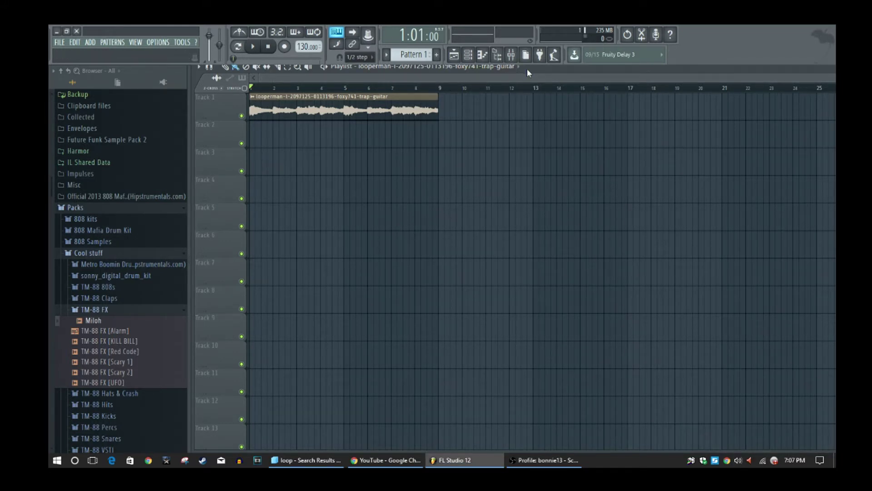
- Move the playlist window down clear of the toolbar and collapse the Packs folder in the browser
{"action": "left_click_drag", "start_coordinate": [527, 69], "coordinate": [526, 75]}
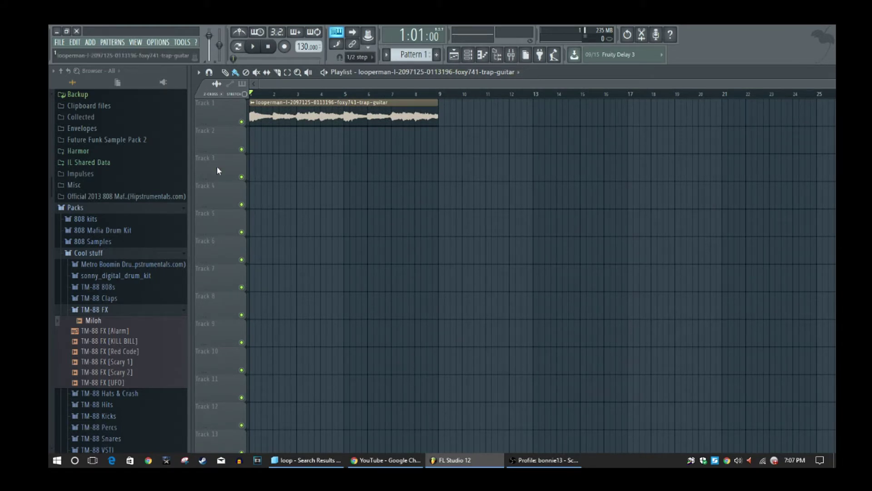
{"action": "left_click", "coordinate": [99, 208]}
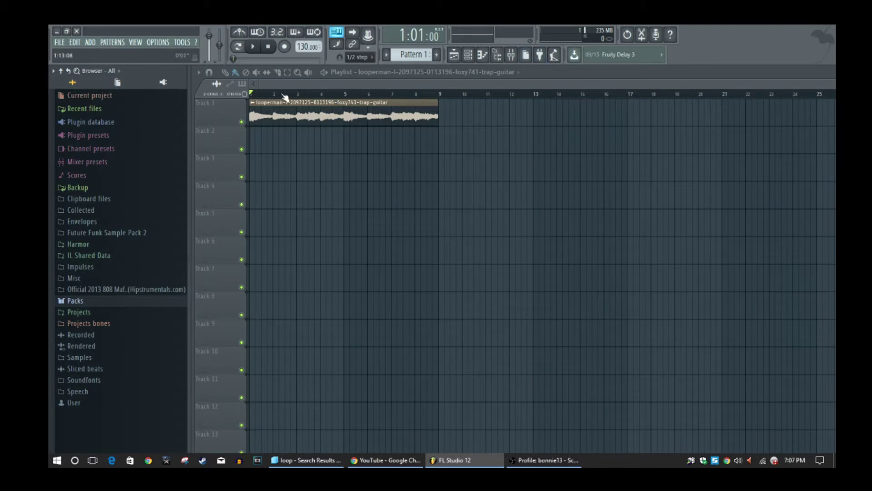
- Play the trap guitar loop from the start, stop it, and briefly play its opening again
{"action": "key", "text": "space"}
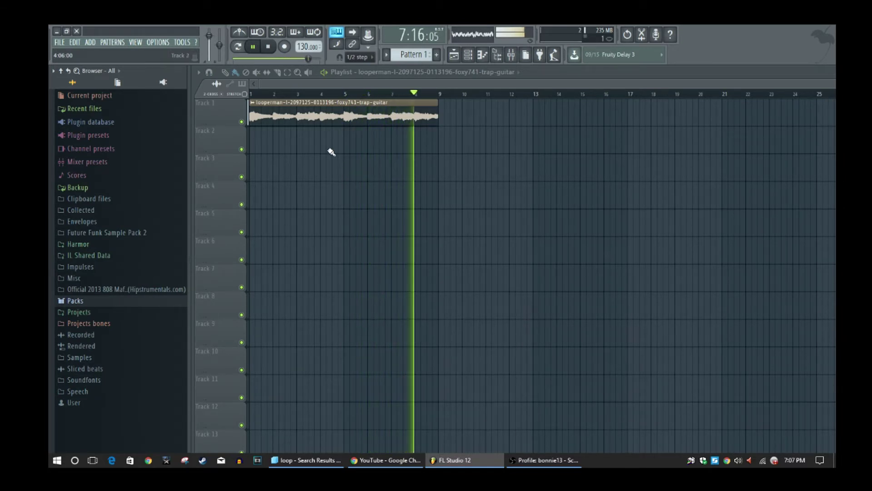
{"action": "left_click", "coordinate": [269, 47]}
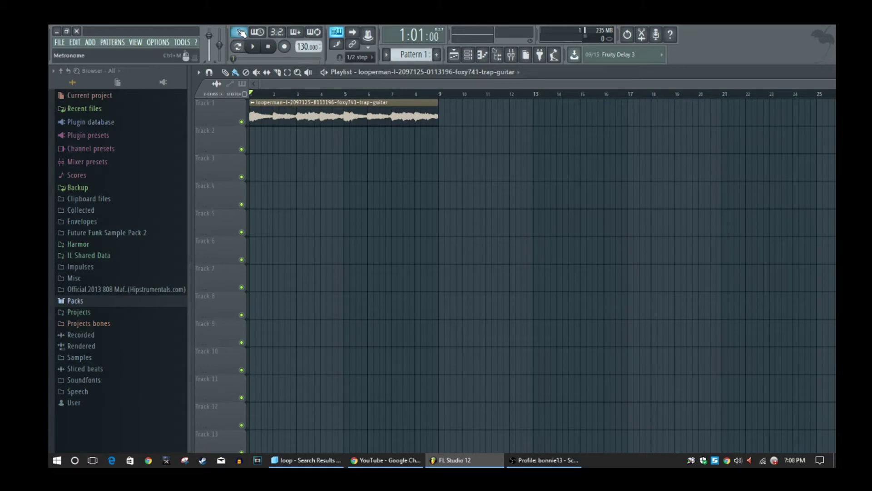
{"action": "key", "text": "space"}
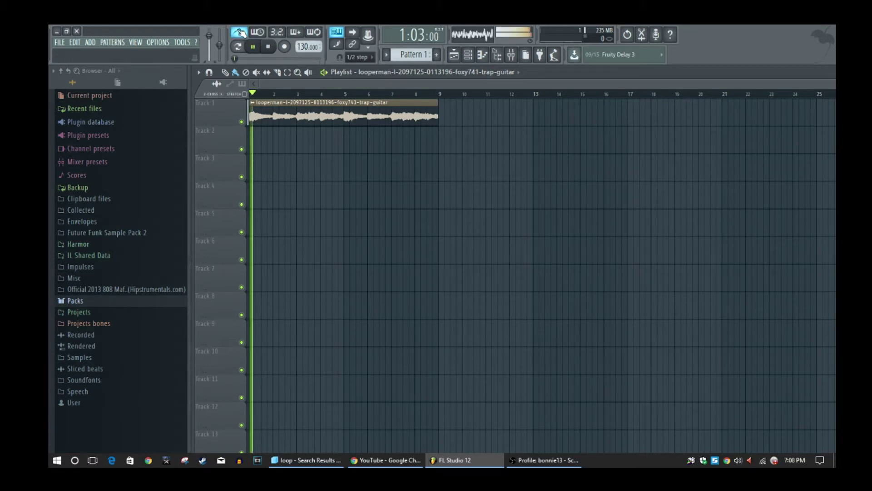
{"action": "left_click", "coordinate": [268, 50]}
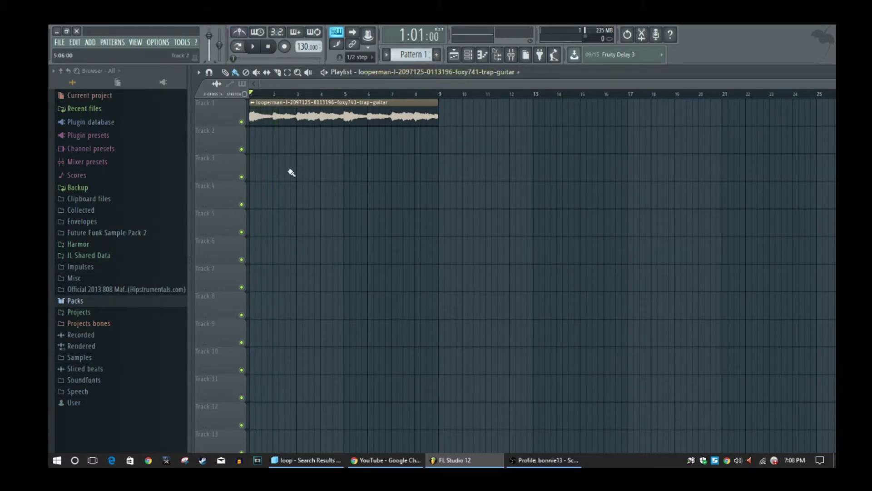
- Browse the drum kits in the Packs folder, look inside OfficalORDRALCIOpAcK, and collapse Packs again
{"action": "left_click", "coordinate": [111, 302]}
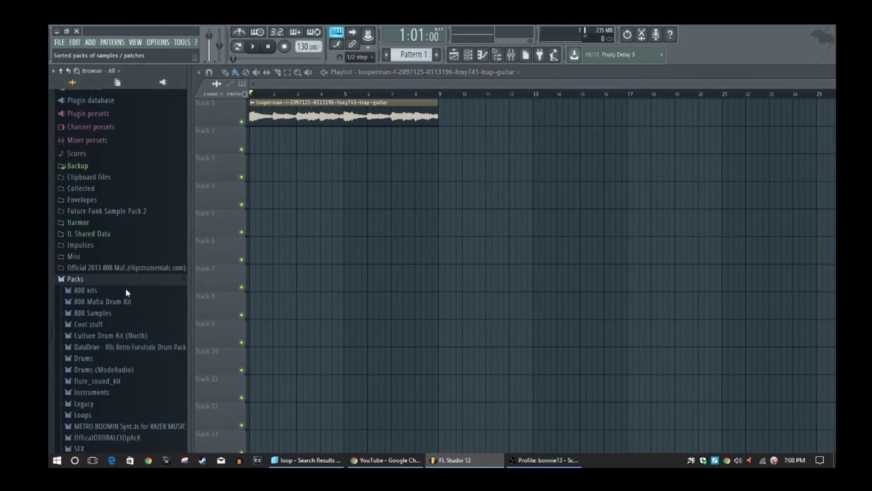
{"action": "left_click", "coordinate": [138, 294]}
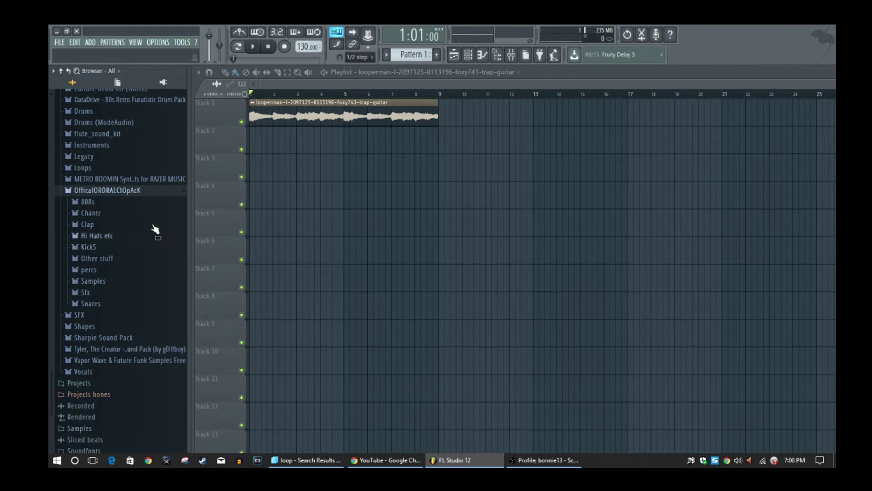
{"action": "scroll", "coordinate": [136, 209], "scroll_direction": "up", "scroll_amount": 6}
{"action": "left_click", "coordinate": [101, 228]}
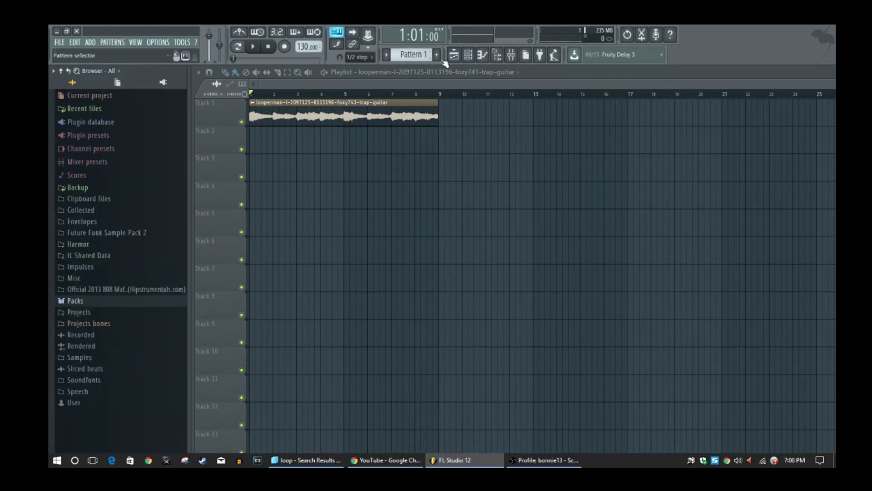
- Open the channel rack and place it fully in view over the playlist
{"action": "left_click", "coordinate": [473, 56]}
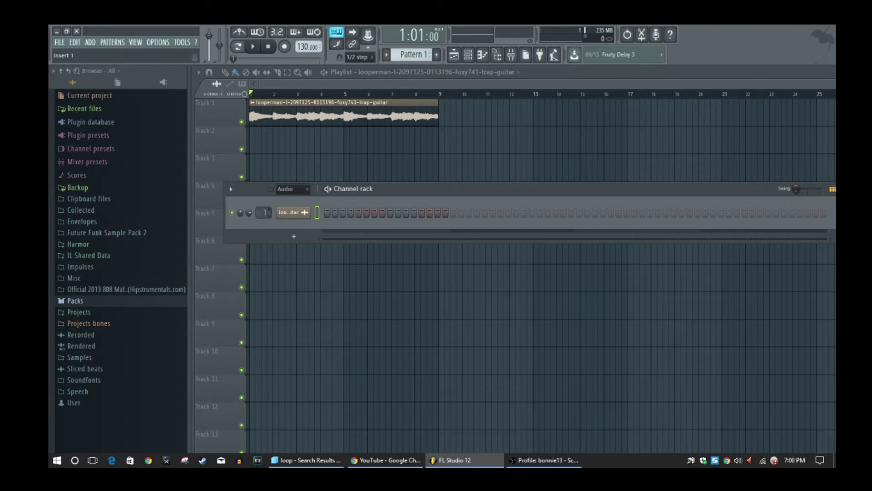
{"action": "left_click_drag", "start_coordinate": [388, 194], "coordinate": [471, 221]}
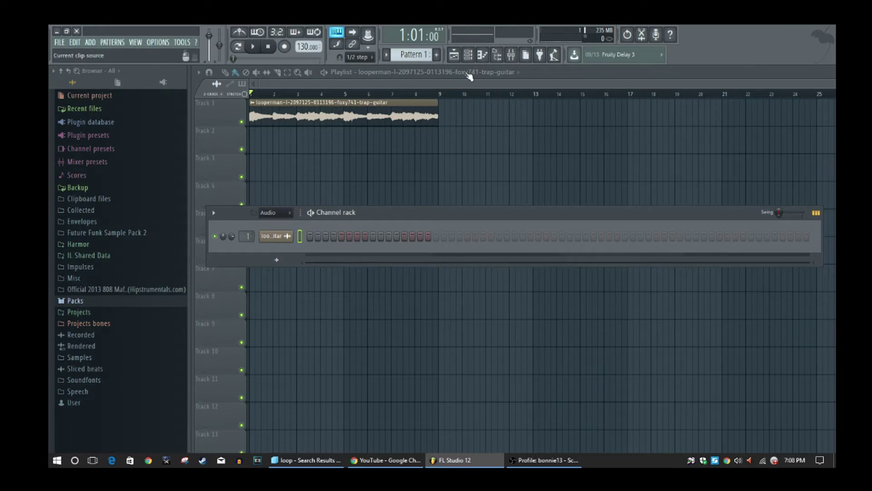
- Lower the guitar loop's level on mixer Insert 1, checking it in playback
{"action": "left_click", "coordinate": [511, 55]}
{"action": "left_click_drag", "start_coordinate": [272, 299], "coordinate": [272, 314]}
{"action": "key", "text": "space"}
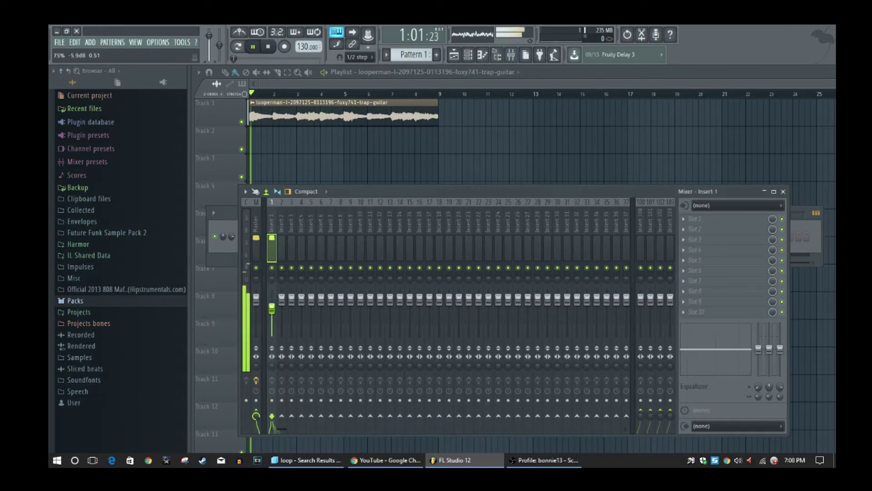
{"action": "key", "text": "space"}
- Add Fruity Reeverb 2 to the first effect slot of Insert 1 and audition the guitar loop with it
{"action": "left_click", "coordinate": [705, 219]}
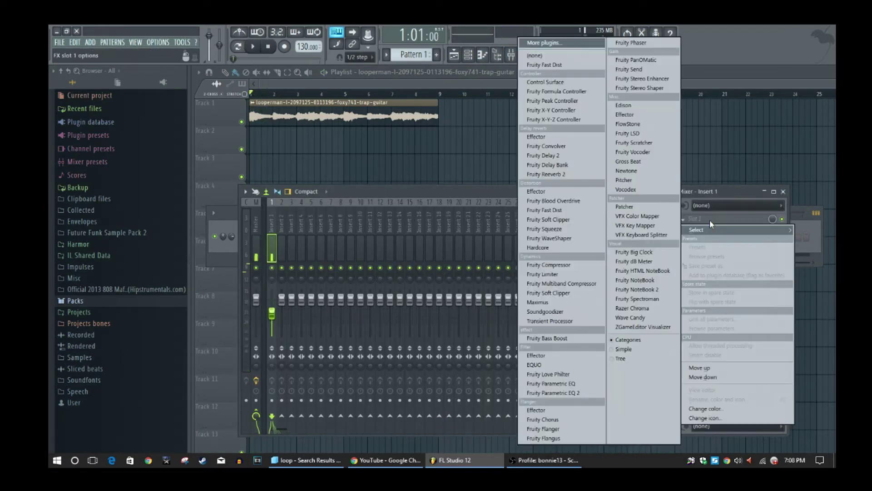
{"action": "left_click", "coordinate": [566, 174]}
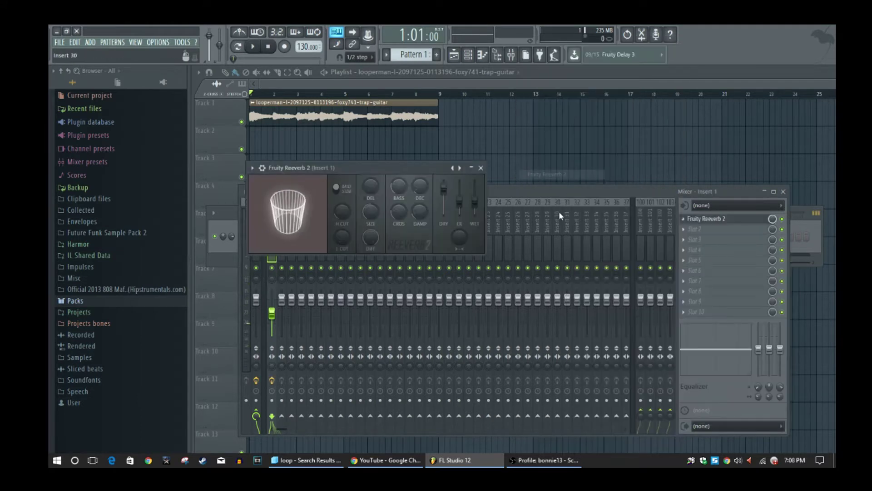
{"action": "key", "text": "space"}
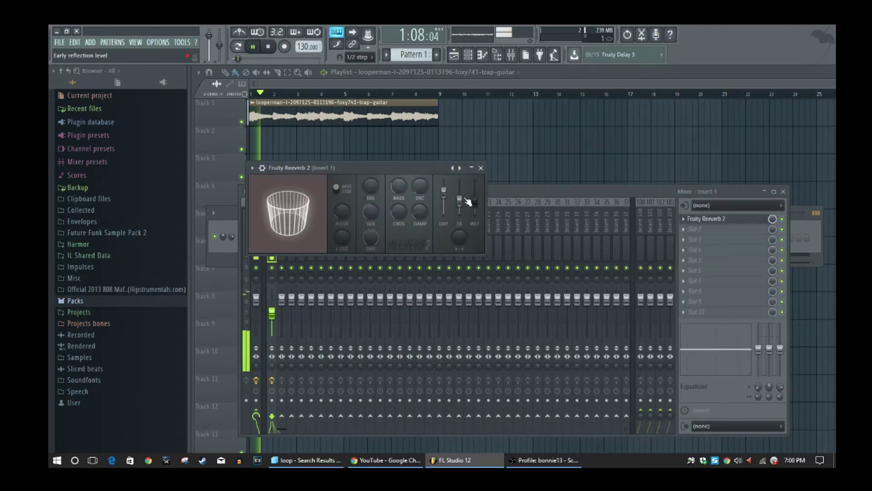
{"action": "left_click", "coordinate": [481, 167]}
{"action": "key", "text": "F9"}
- Audition the guitar loop's ending from bar 8, inspect the clip's end near bar 9, and replay its opening
{"action": "left_click", "coordinate": [424, 95]}
{"action": "key", "text": "space"}
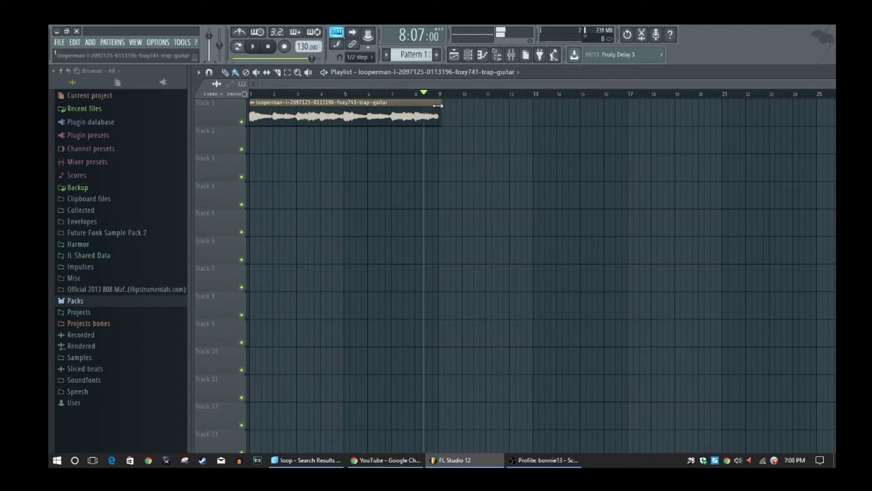
{"action": "key", "text": "space"}
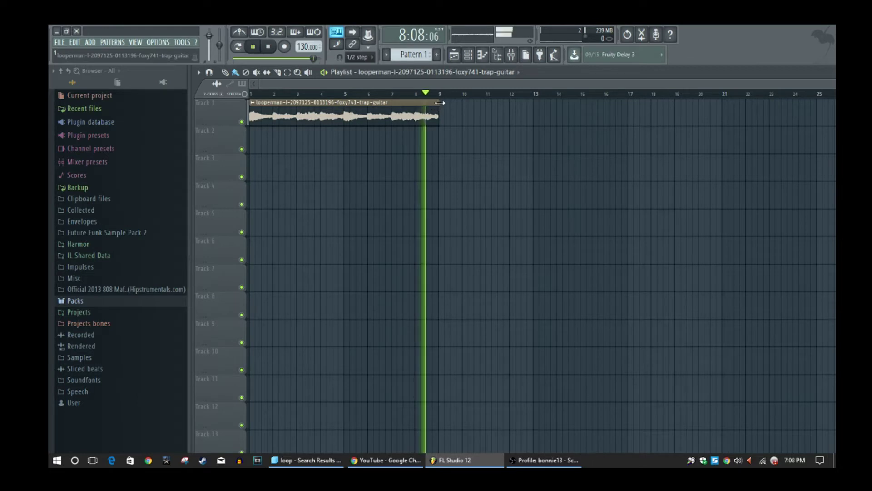
{"action": "key", "text": "space"}
{"action": "left_click_drag", "start_coordinate": [252, 83], "coordinate": [362, 73]}
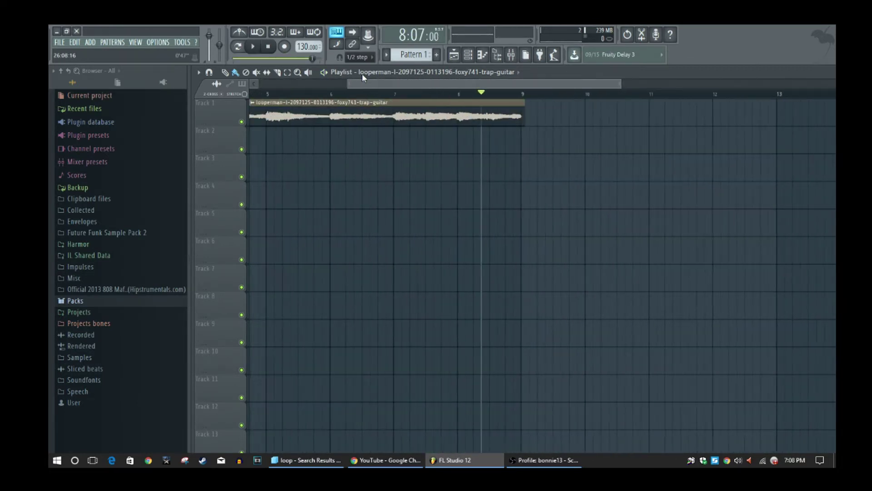
{"action": "scroll", "coordinate": [476, 84], "scroll_direction": "down", "scroll_amount": 3}
{"action": "key", "text": "space"}
{"action": "key", "text": "space"}
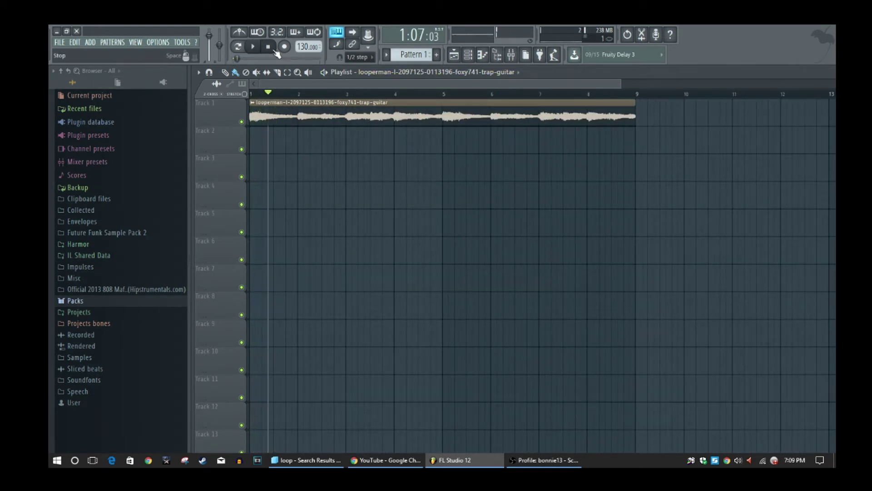
- Add Gross Beat to the second effect slot of mixer Insert 1
{"action": "left_click", "coordinate": [513, 56]}
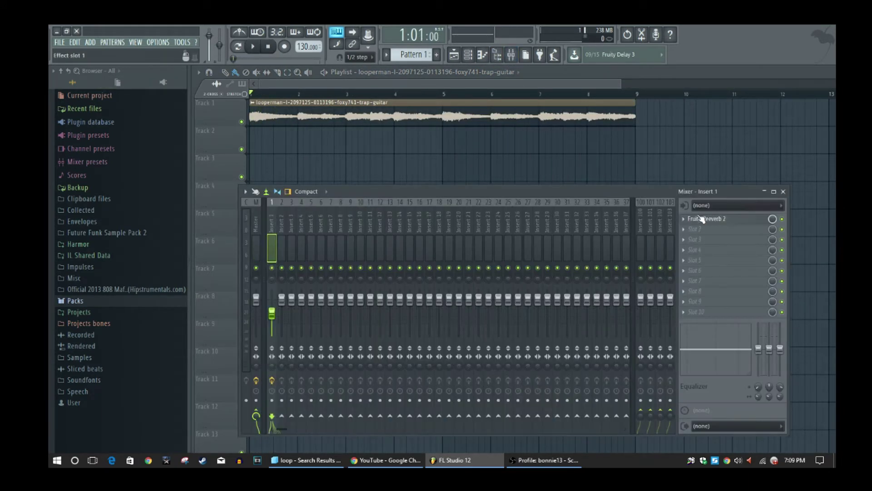
{"action": "left_click", "coordinate": [699, 232]}
{"action": "left_click", "coordinate": [630, 164]}
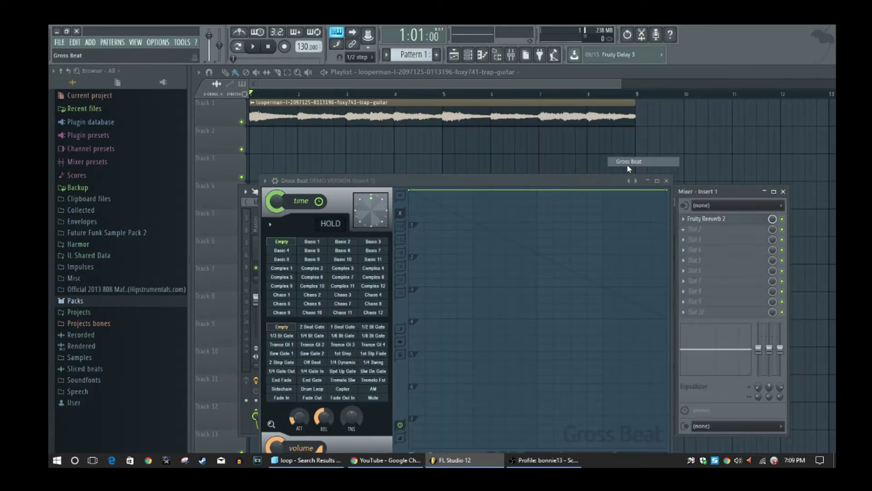
- Try to slow the loop by setting the Gross Beat time envelope's end point to Single curve and lowering it
{"action": "right_click", "coordinate": [665, 188]}
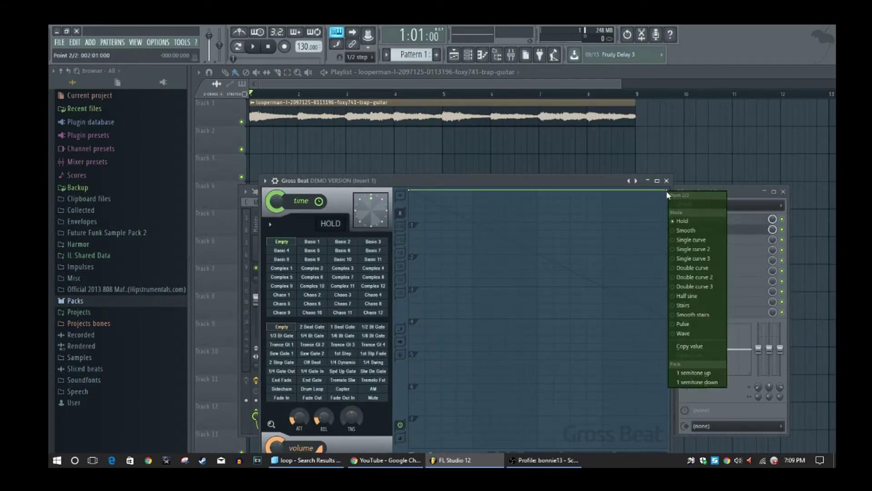
{"action": "left_click", "coordinate": [684, 239]}
{"action": "key", "text": "space"}
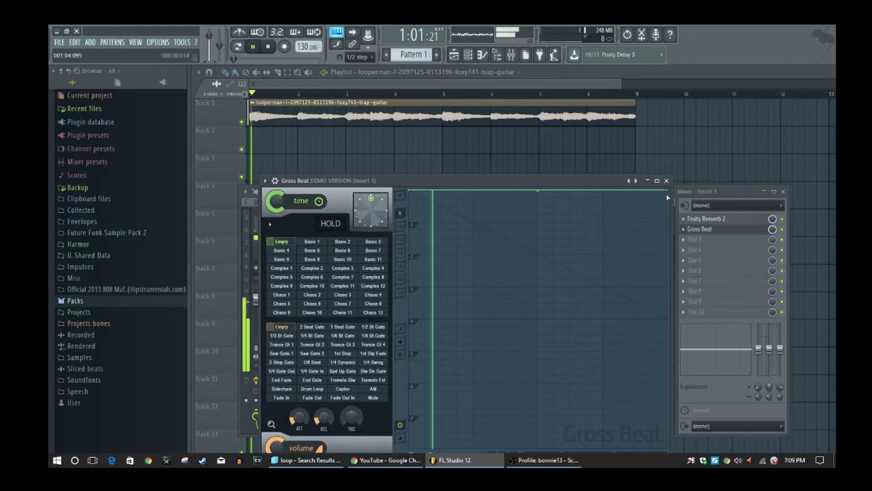
{"action": "left_click_drag", "start_coordinate": [665, 190], "coordinate": [657, 244]}
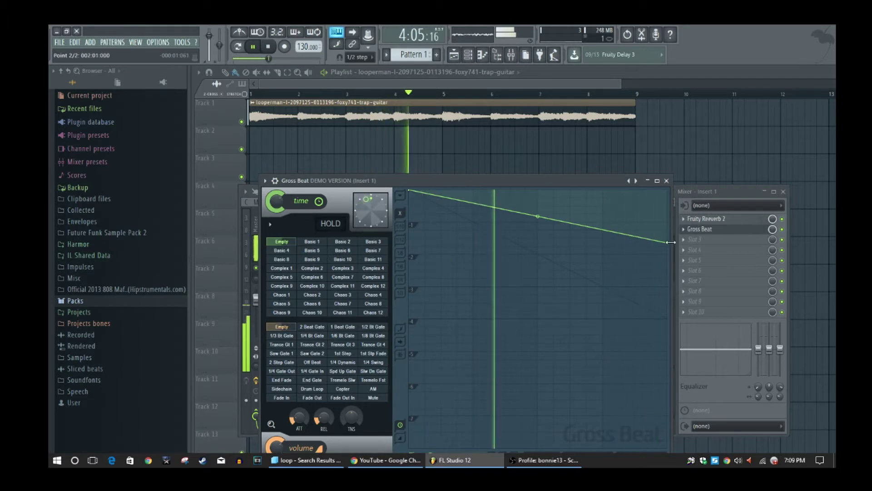
- Widen the Gross Beat window and move it so the whole plugin fits on screen
{"action": "left_click_drag", "start_coordinate": [671, 249], "coordinate": [829, 249]}
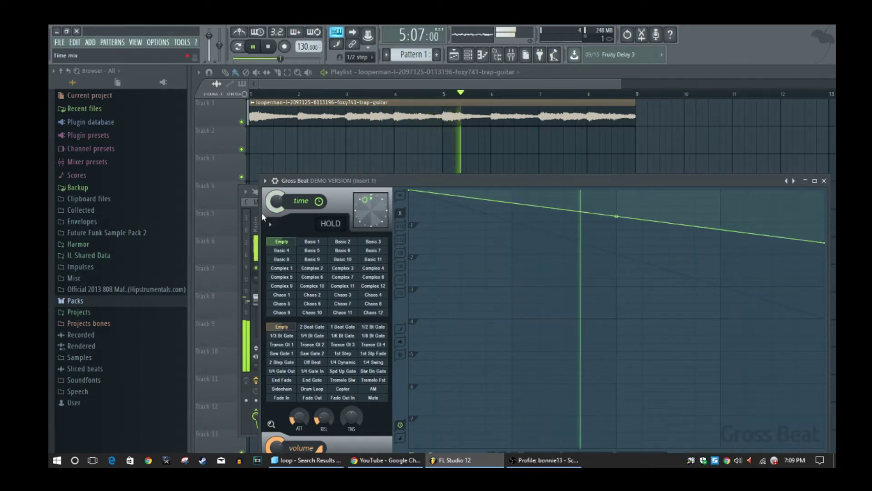
{"action": "left_click_drag", "start_coordinate": [258, 215], "coordinate": [195, 215]}
{"action": "left_click_drag", "start_coordinate": [827, 189], "coordinate": [643, 150]}
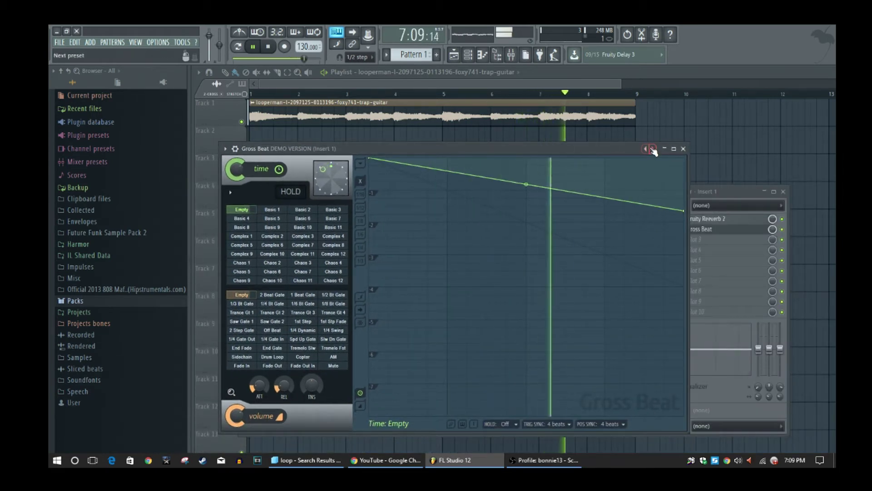
- Switch Gross Beat to the preset containing speed effects, apply the 1/2 Speed time effect, and audition the loop
{"action": "left_click", "coordinate": [653, 149]}
{"action": "left_click", "coordinate": [653, 149]}
{"action": "left_click", "coordinate": [645, 148]}
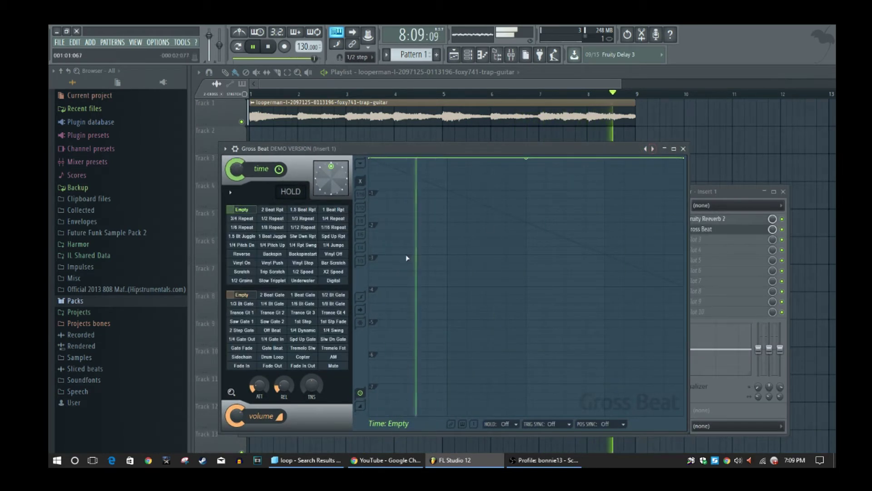
{"action": "key", "text": "space"}
{"action": "left_click", "coordinate": [307, 273]}
{"action": "key", "text": "space"}
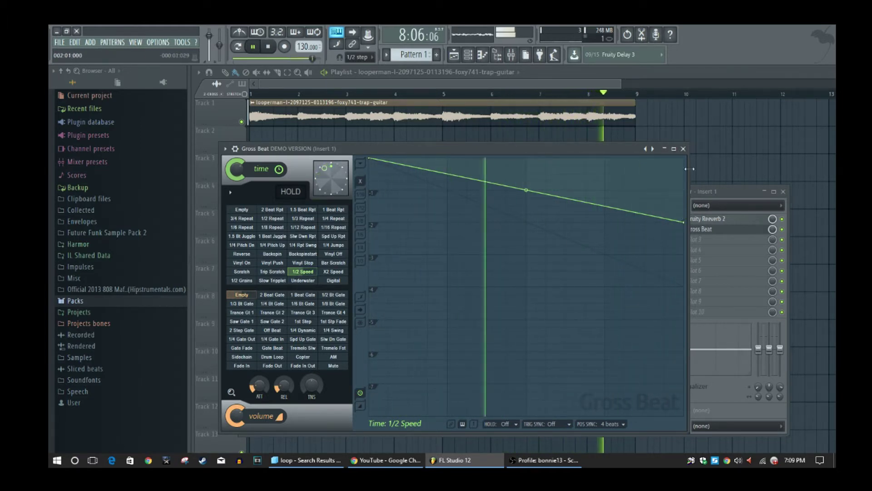
{"action": "left_click", "coordinate": [683, 149]}
{"action": "key", "text": "space"}
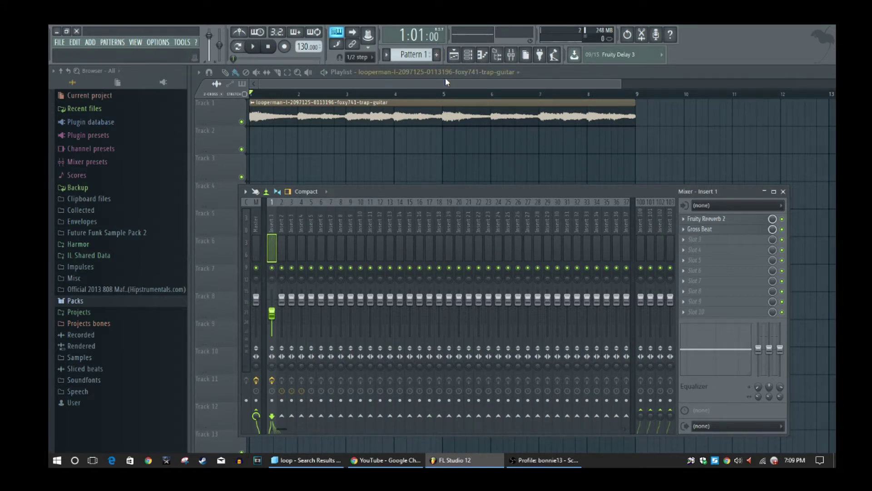
- Play the loop from the start while reviewing the Gross Beat and Fruity Reeverb 2 settings on Insert 1
{"action": "key", "text": "F9"}
{"action": "key", "text": "space"}
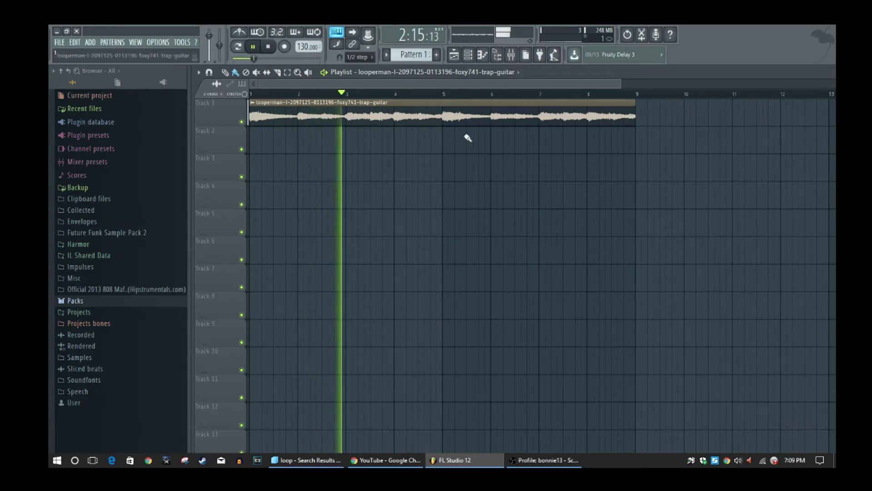
{"action": "key", "text": "F9"}
{"action": "left_click", "coordinate": [727, 231]}
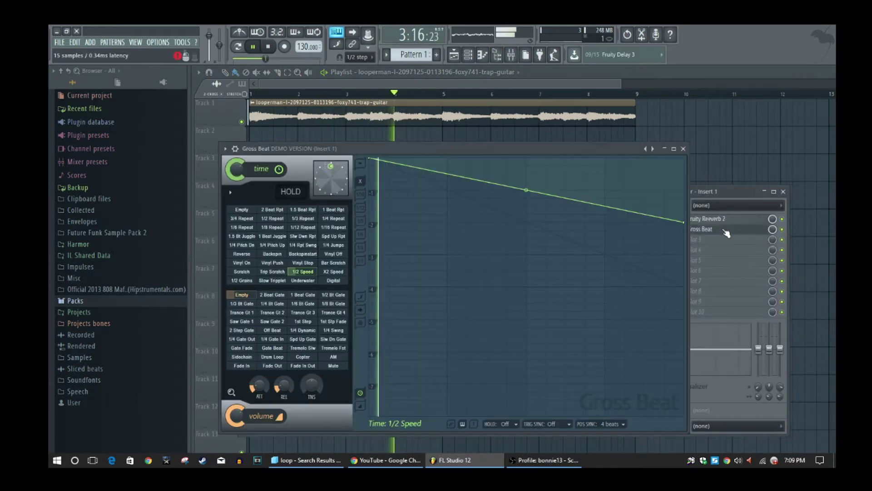
{"action": "left_click", "coordinate": [726, 230]}
{"action": "left_click", "coordinate": [704, 218]}
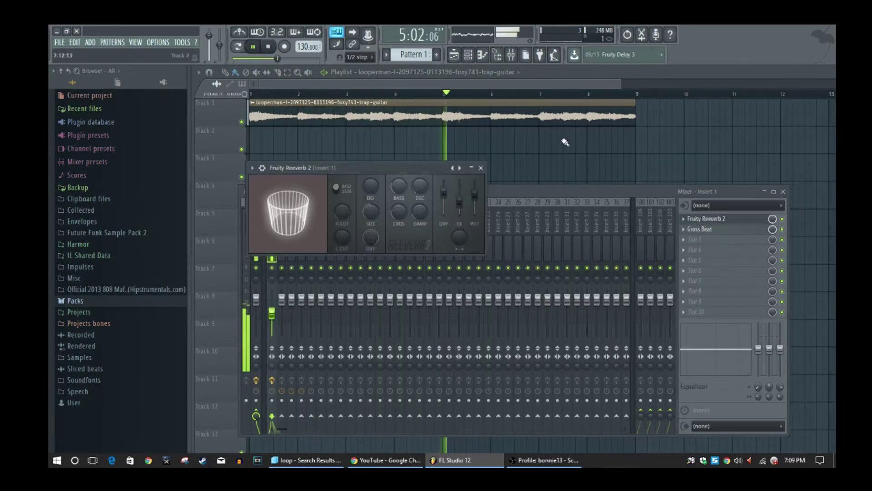
{"action": "left_click", "coordinate": [480, 168]}
{"action": "key", "text": "F9"}
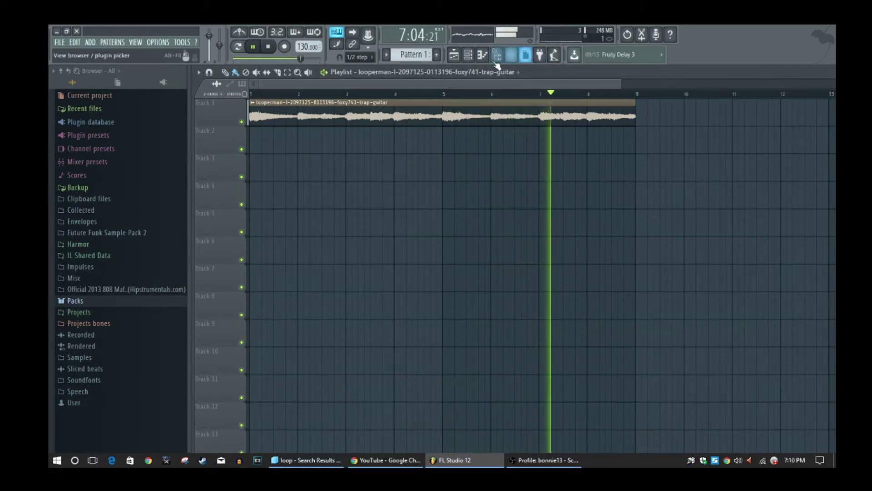
{"action": "key", "text": "space"}
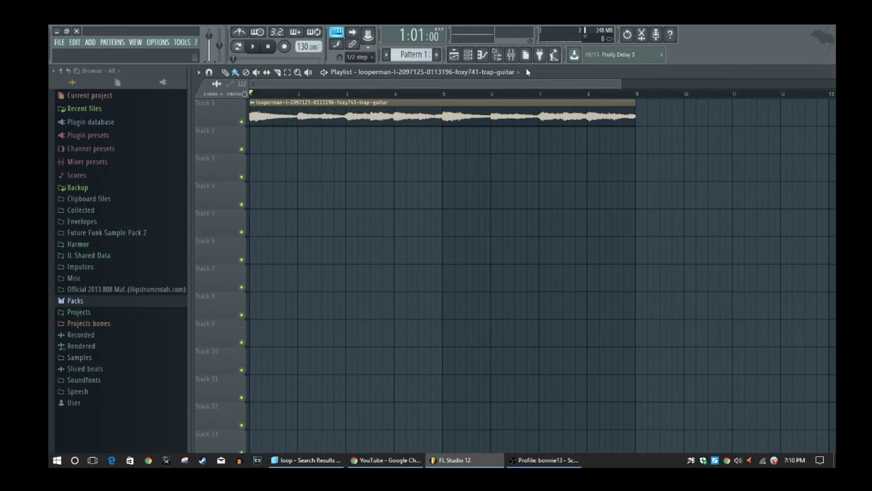
- Browse through the Gross Beat presets on Insert 1 and reapply the 1/2 Speed time effect
{"action": "left_click", "coordinate": [511, 55]}
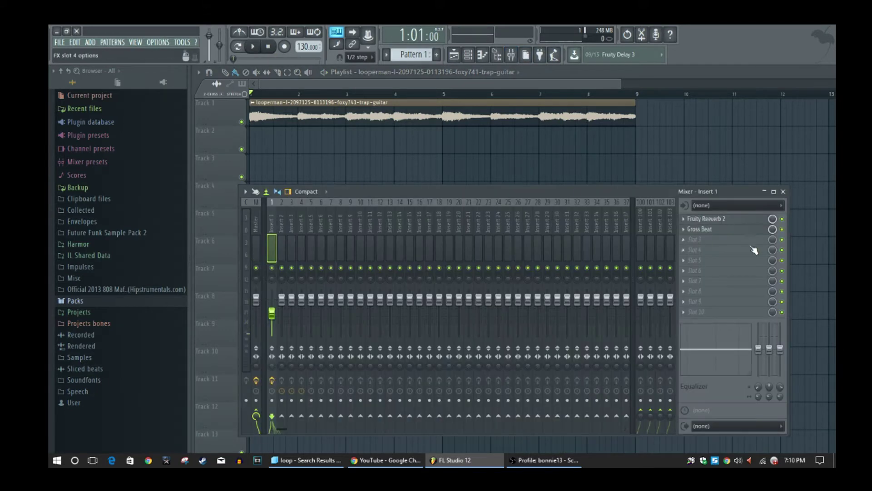
{"action": "left_click", "coordinate": [720, 231]}
{"action": "left_click", "coordinate": [652, 150]}
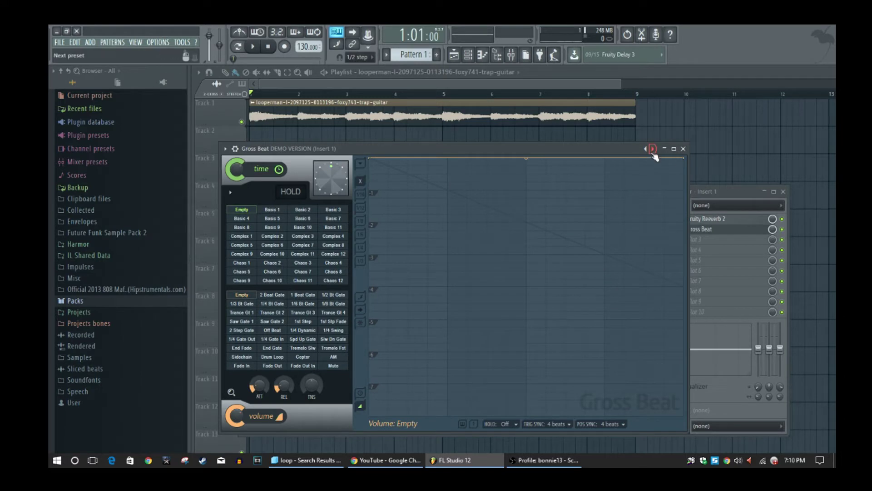
{"action": "left_click", "coordinate": [653, 150]}
{"action": "left_click", "coordinate": [653, 149]}
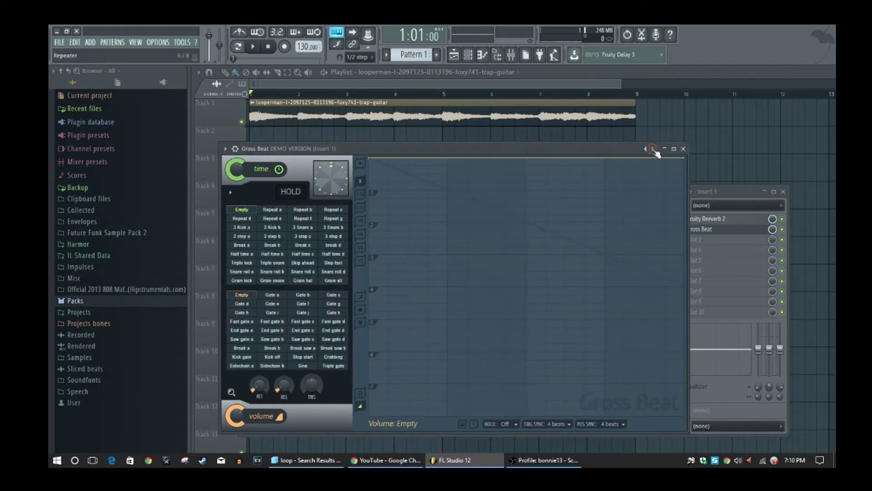
{"action": "left_click", "coordinate": [653, 150]}
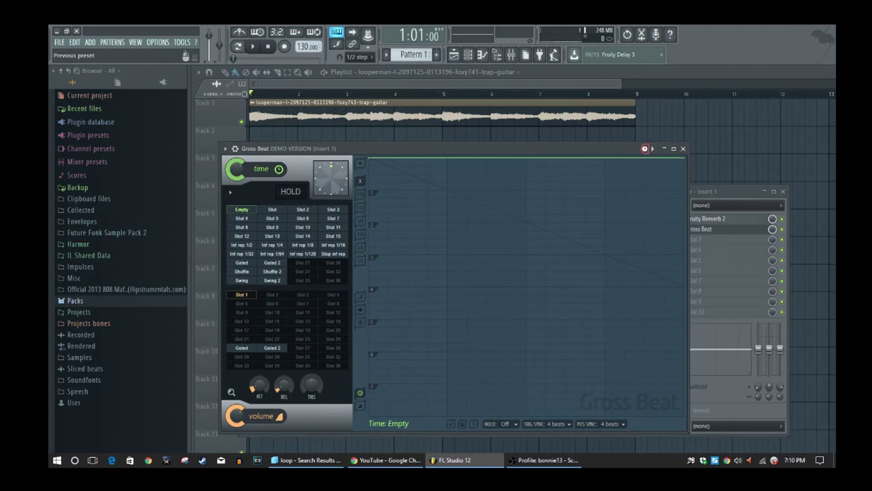
{"action": "left_click", "coordinate": [646, 149]}
{"action": "left_click", "coordinate": [645, 149]}
{"action": "left_click", "coordinate": [646, 150]}
{"action": "left_click", "coordinate": [646, 149]}
{"action": "left_click", "coordinate": [303, 271]}
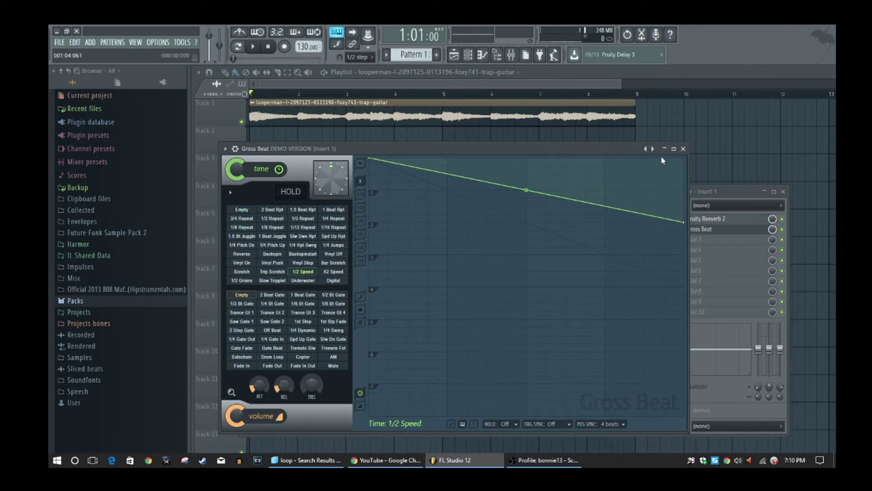
{"action": "left_click", "coordinate": [683, 149]}
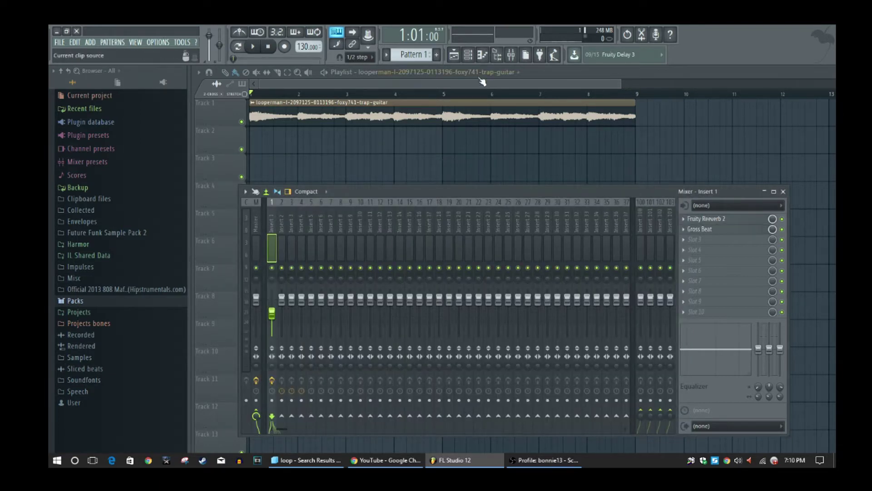
- Browse to the KickS folder of the OfficalORDRALCIOpAcK pack and audition the Kick (2) sample
{"action": "key", "text": "F9"}
{"action": "left_click", "coordinate": [122, 300]}
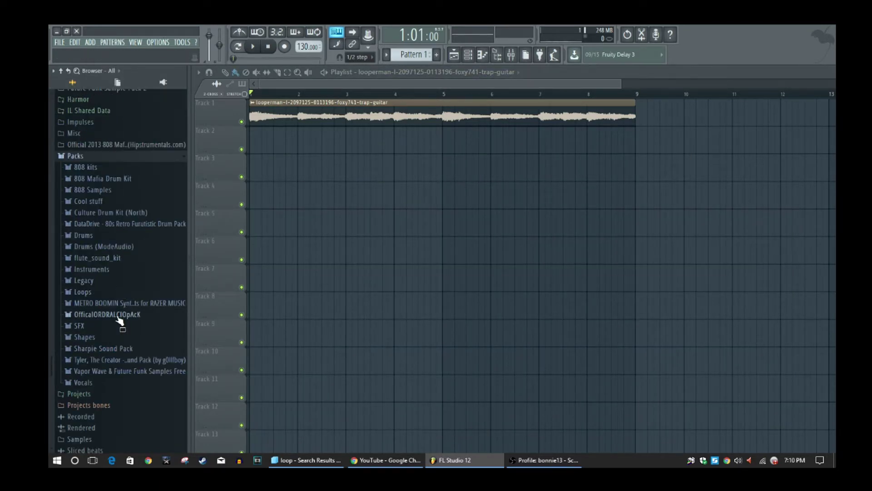
{"action": "left_click", "coordinate": [104, 314]}
{"action": "left_click", "coordinate": [89, 371]}
{"action": "left_click", "coordinate": [103, 351]}
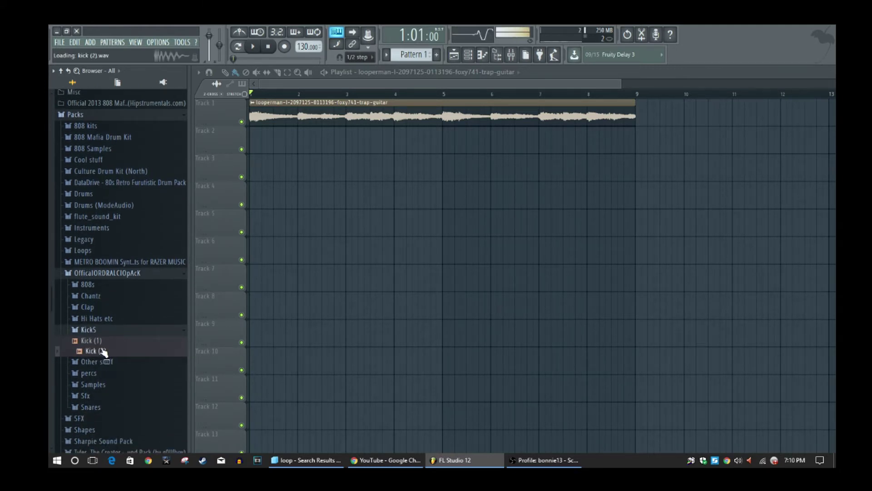
{"action": "left_click", "coordinate": [105, 350]}
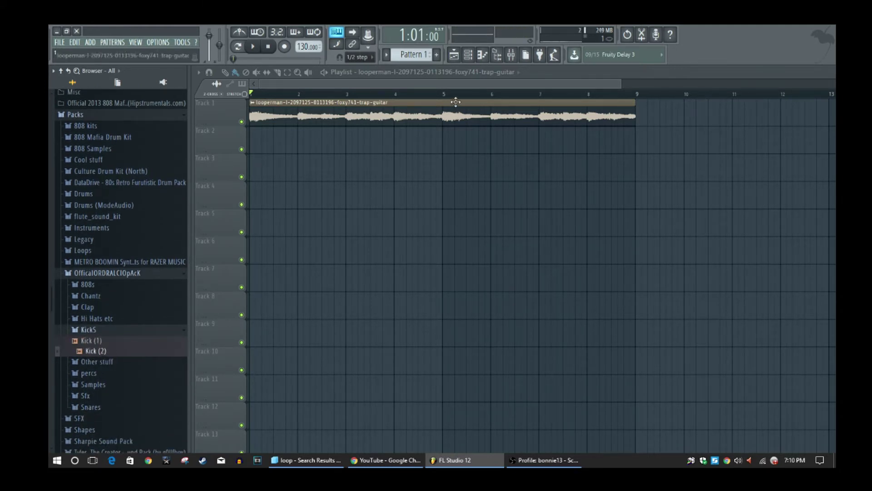
- Add the Kick (1) sample as a new channel in the channel rack on mixer track 2 and audition it
{"action": "left_click", "coordinate": [472, 56]}
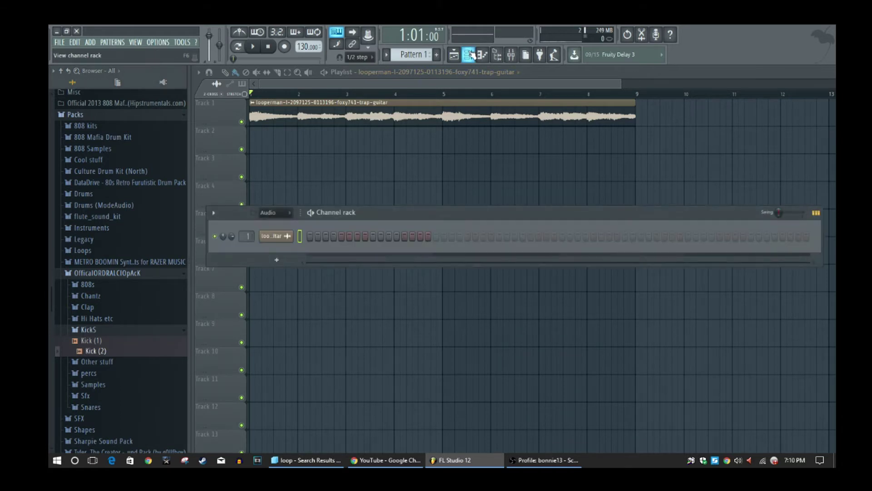
{"action": "left_click", "coordinate": [105, 344]}
{"action": "left_click_drag", "start_coordinate": [271, 240], "coordinate": [275, 242]}
{"action": "key", "text": "space"}
{"action": "left_click", "coordinate": [276, 250]}
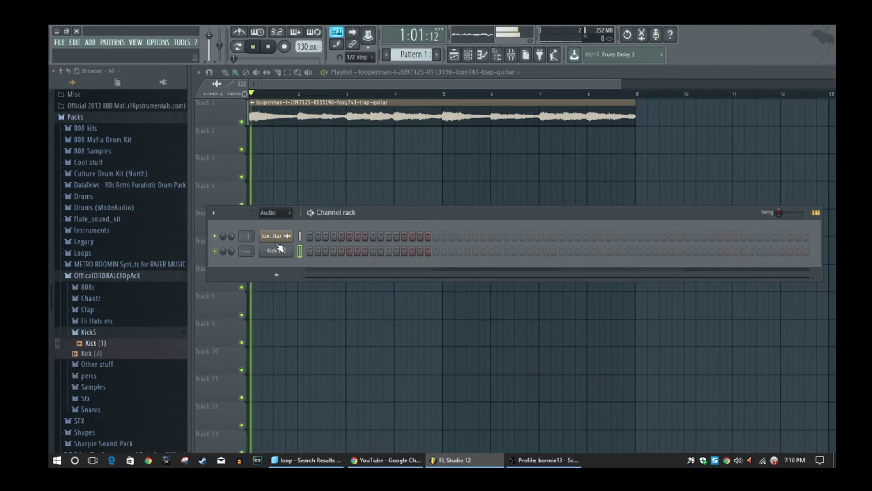
{"action": "left_click", "coordinate": [274, 49]}
{"action": "key", "text": "z"}
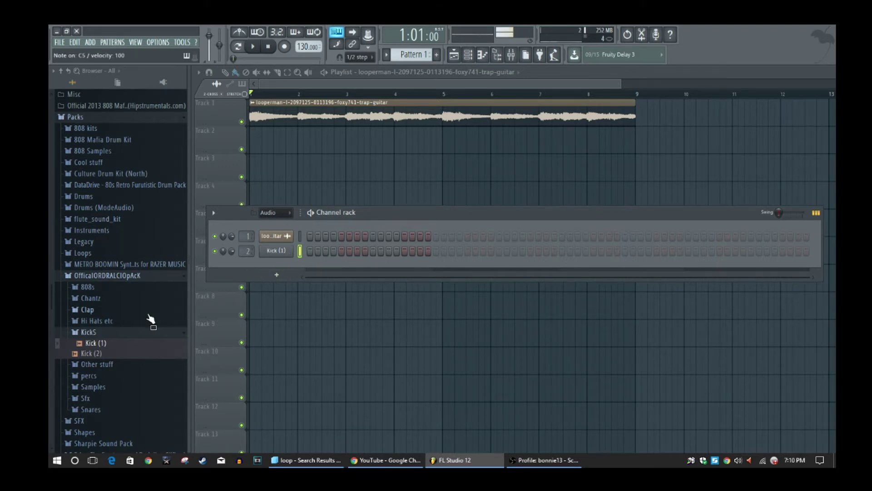
{"action": "left_click", "coordinate": [104, 333]}
{"action": "left_click", "coordinate": [101, 277]}
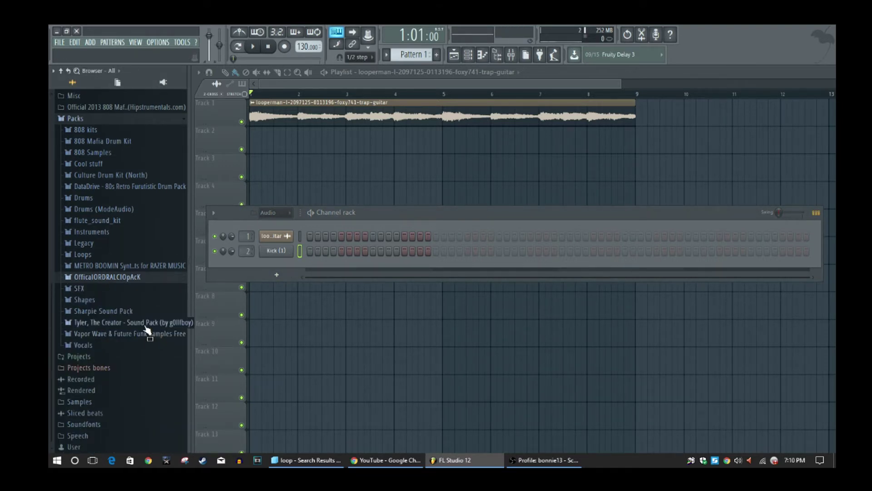
- Place Kick (1) hits on steps 1, 12, 14 and 22 while auditioning the pattern
{"action": "key", "text": "space"}
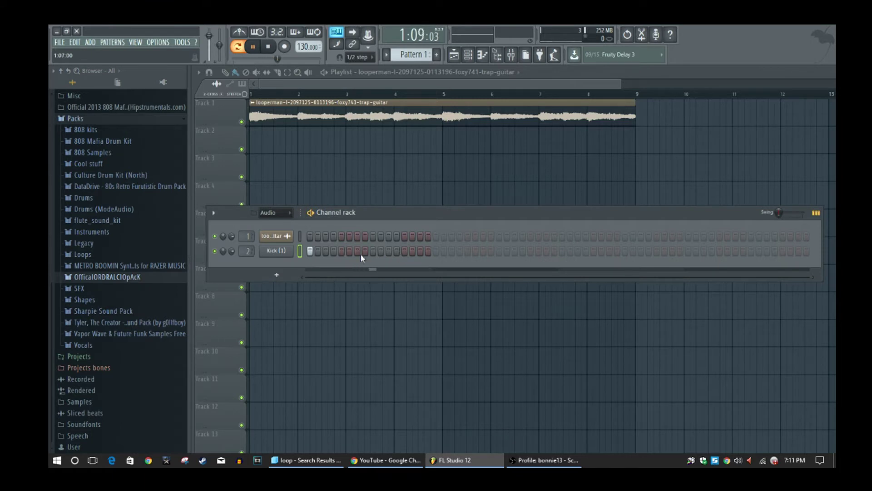
{"action": "key", "text": "space"}
{"action": "left_click", "coordinate": [389, 251]}
{"action": "left_click", "coordinate": [397, 251]}
{"action": "key", "text": "space"}
{"action": "left_click", "coordinate": [470, 251]}
{"action": "key", "text": "space"}
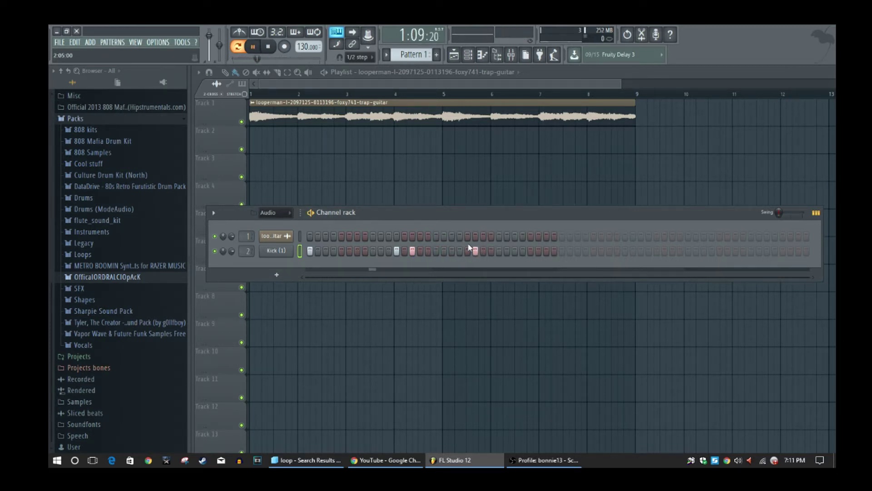
- Try an extra kick on step 24 and play the kicks with the guitar loop triggered on step 1
{"action": "left_click", "coordinate": [471, 248]}
{"action": "left_click", "coordinate": [491, 255]}
{"action": "key", "text": "space"}
{"action": "left_click", "coordinate": [490, 251]}
{"action": "left_click", "coordinate": [476, 252]}
{"action": "key", "text": "space"}
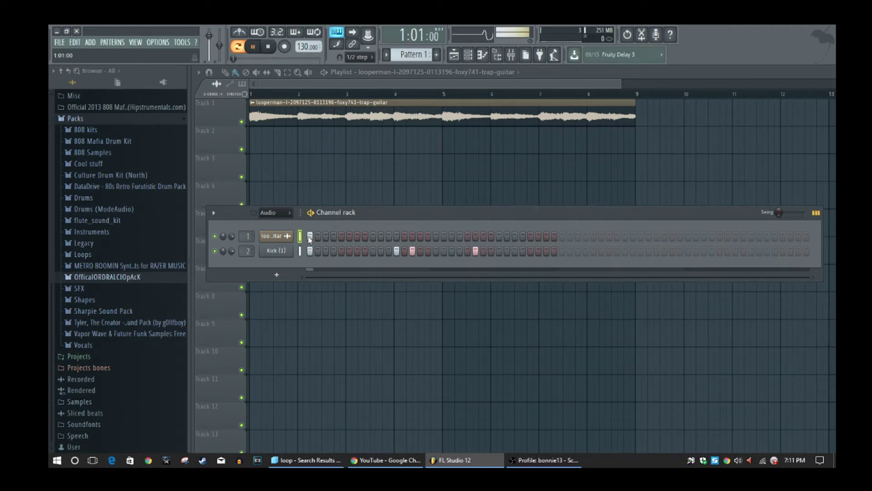
- Rearrange the Kick (1) hits to steps 1, 17 and 19 and audition the pattern
{"action": "key", "text": "space"}
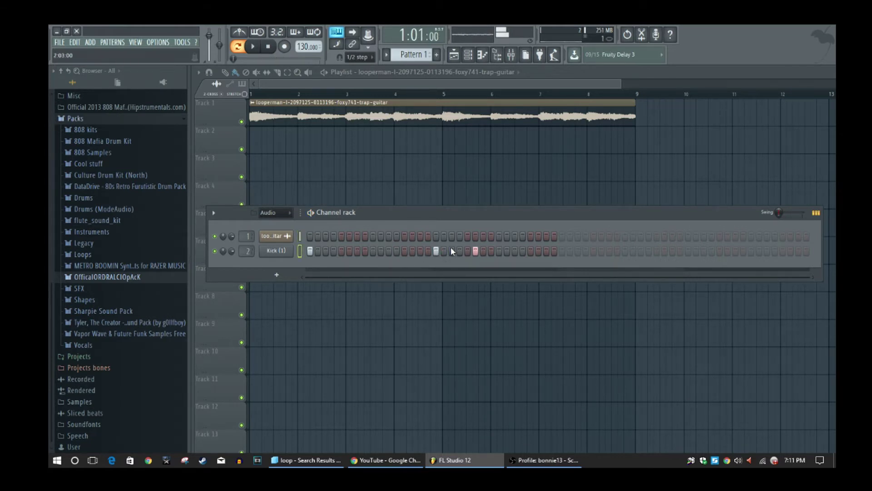
{"action": "key", "text": "space"}
{"action": "key", "text": "space"}
- Disable the Gross Beat effect on Insert 1
{"action": "left_click", "coordinate": [495, 59]}
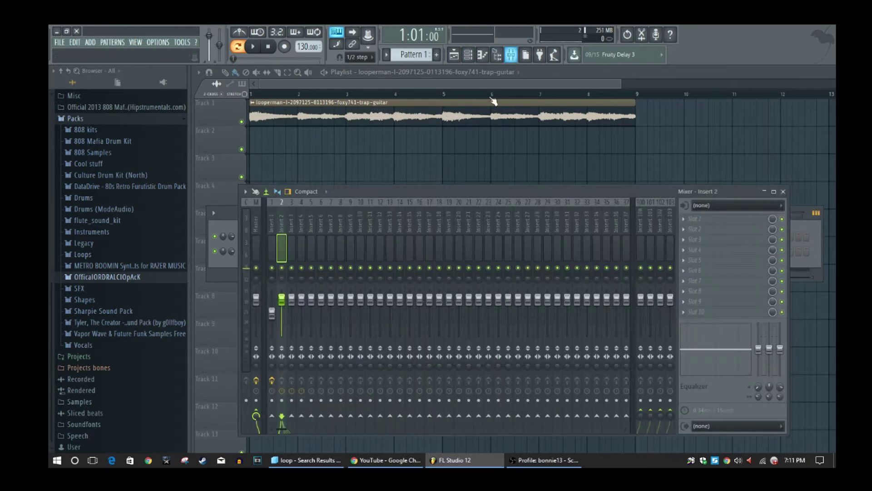
{"action": "left_click", "coordinate": [273, 249]}
{"action": "left_click", "coordinate": [781, 229]}
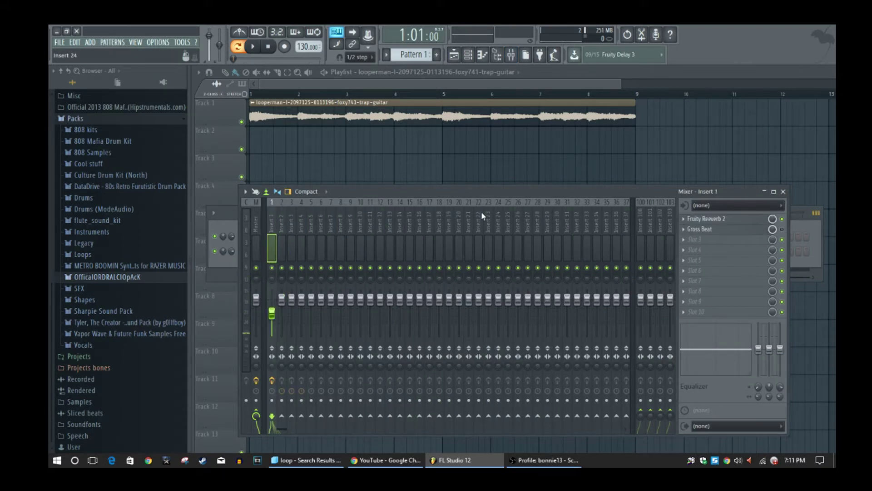
- Trigger the guitar loop on step 1 and play it with the kick pattern to check the timing
{"action": "left_click", "coordinate": [237, 213]}
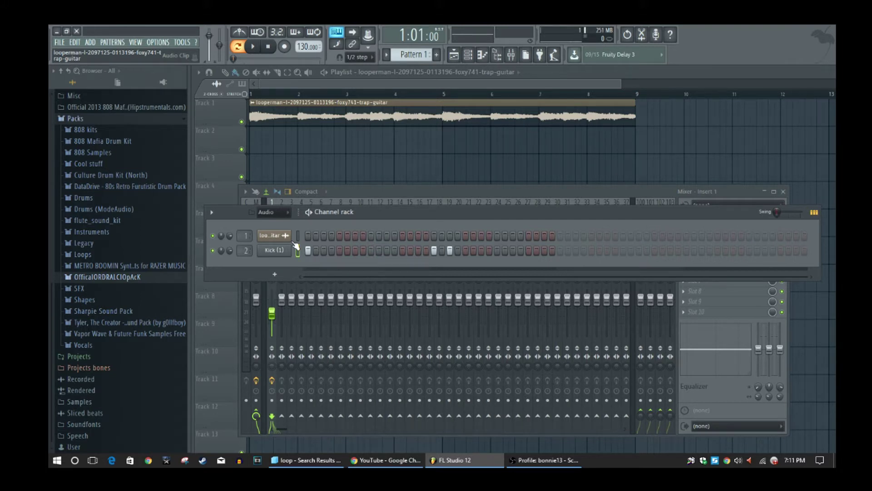
{"action": "left_click", "coordinate": [308, 236]}
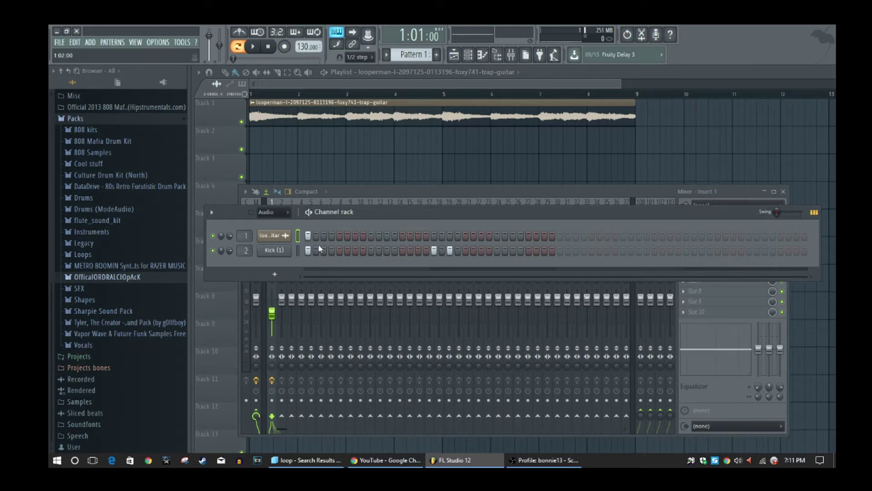
{"action": "key", "text": "space"}
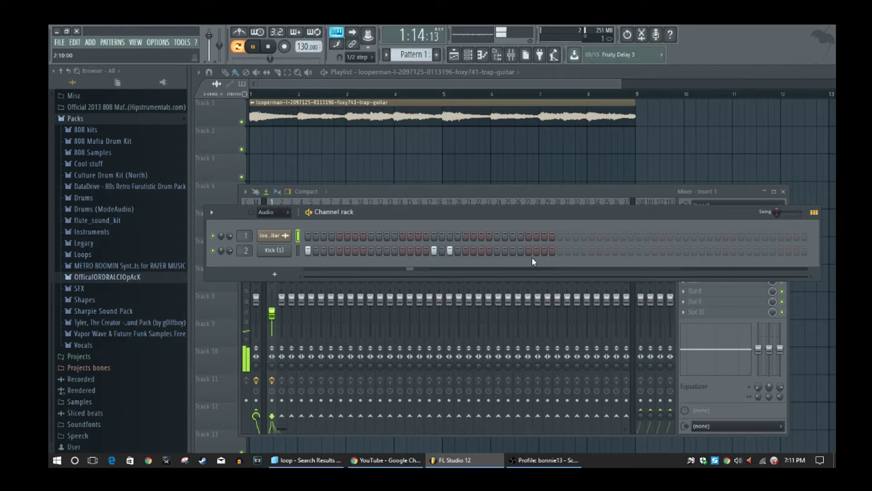
{"action": "key", "text": "space"}
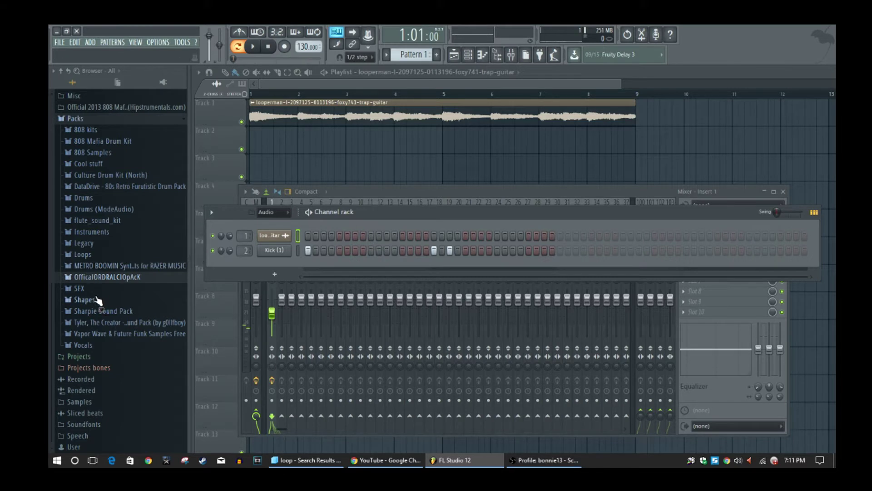
- Audition the snares in the OfficalORDRALCIOpAcK pack and add Snare (2) as a new channel in the channel rack
{"action": "left_click", "coordinate": [98, 277]}
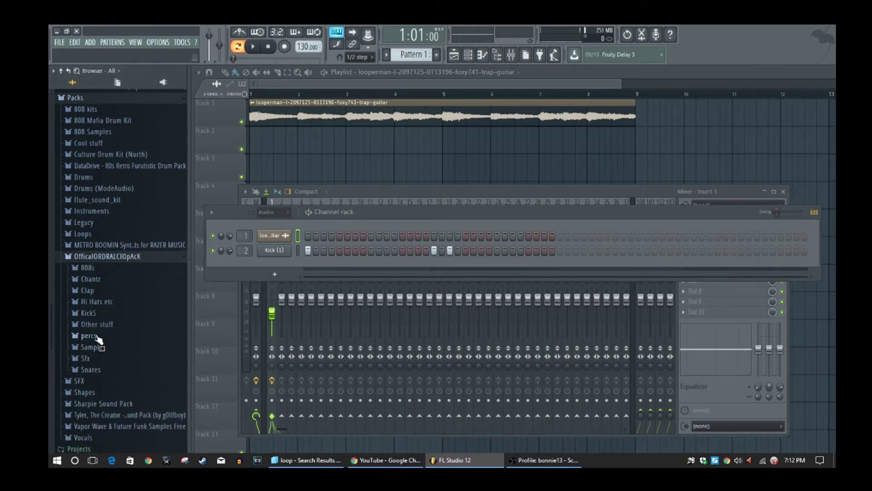
{"action": "left_click", "coordinate": [93, 370]}
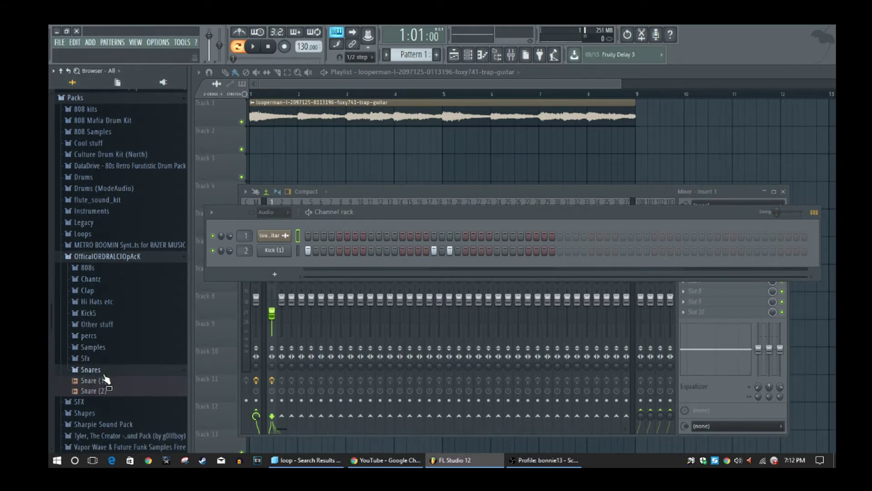
{"action": "left_click", "coordinate": [105, 379]}
{"action": "left_click", "coordinate": [106, 391]}
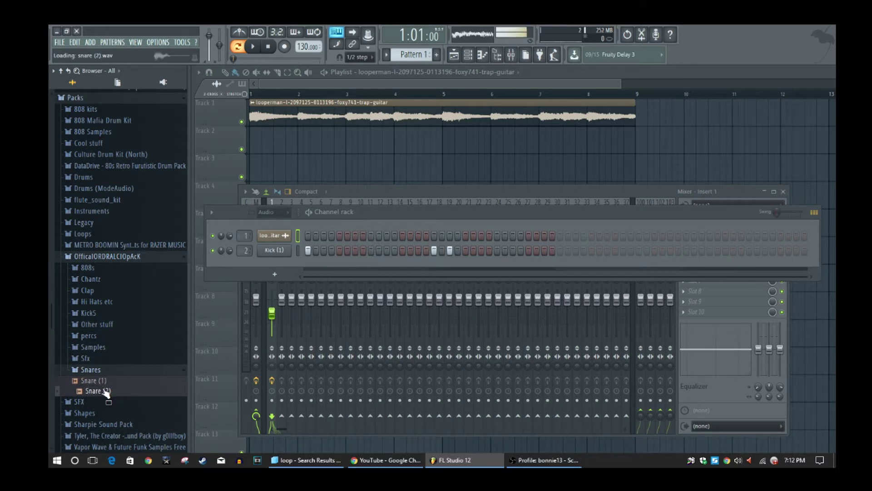
{"action": "left_click", "coordinate": [106, 392]}
{"action": "left_click_drag", "start_coordinate": [107, 391], "coordinate": [264, 267]}
- Try Snare (2) hits on steps 10 and 11 while playing the pattern
{"action": "key", "text": "space"}
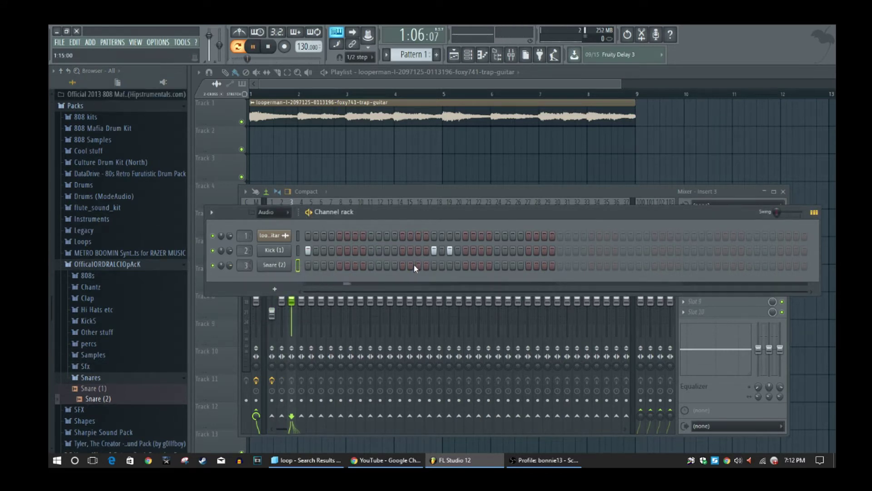
{"action": "key", "text": "space"}
{"action": "left_click", "coordinate": [379, 265]}
{"action": "left_click", "coordinate": [387, 265]}
{"action": "key", "text": "space"}
{"action": "left_click", "coordinate": [386, 265]}
{"action": "left_click", "coordinate": [379, 265]}
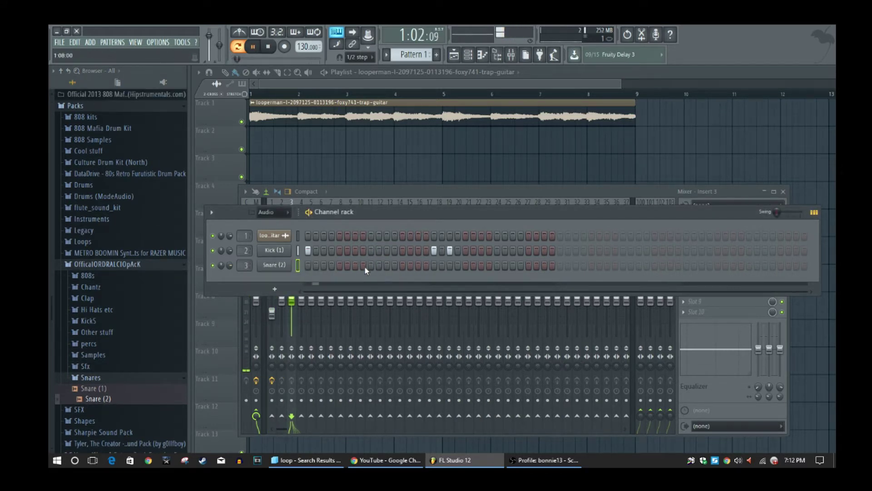
- Place Snare (2) hits on steps 9 and 25, testing neighbouring steps against the playing pattern
{"action": "left_click", "coordinate": [363, 265]}
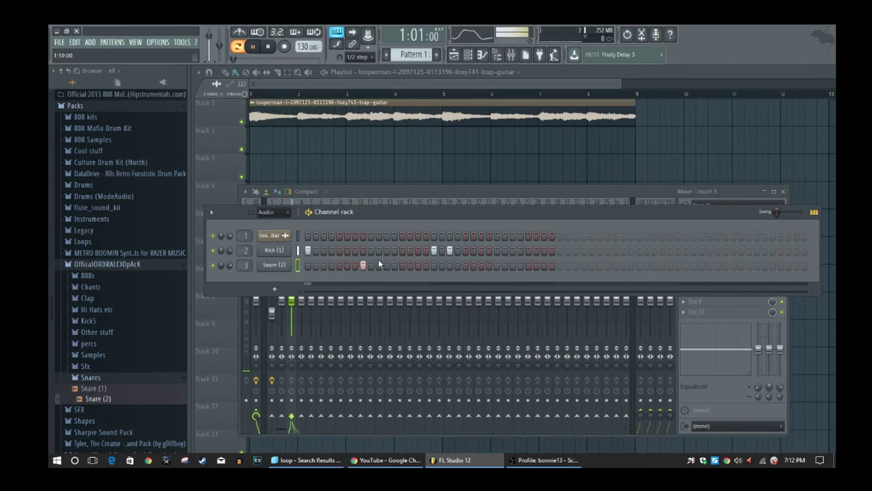
{"action": "key", "text": "space"}
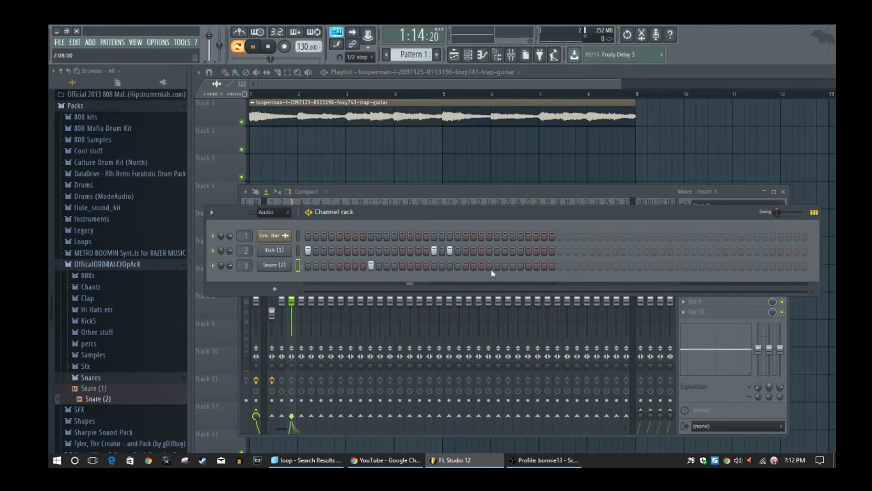
{"action": "left_click", "coordinate": [513, 266]}
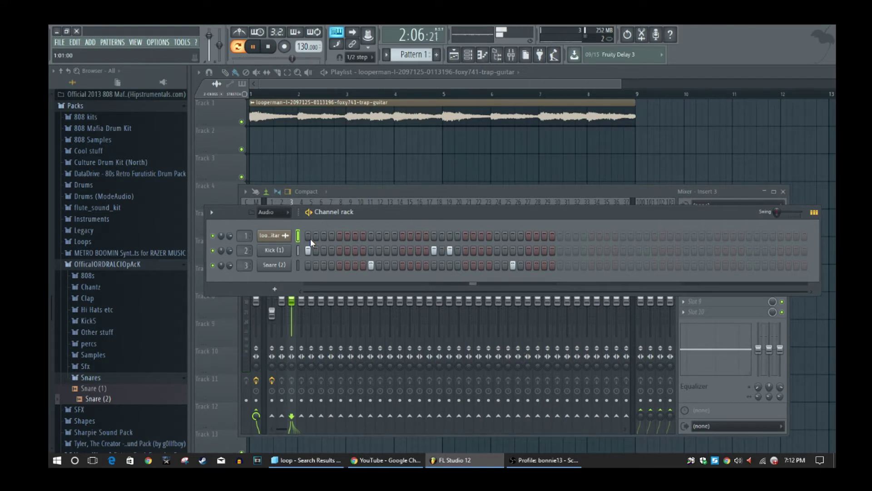
{"action": "key", "text": "space"}
{"action": "right_click", "coordinate": [513, 265]}
{"action": "left_click", "coordinate": [505, 266]}
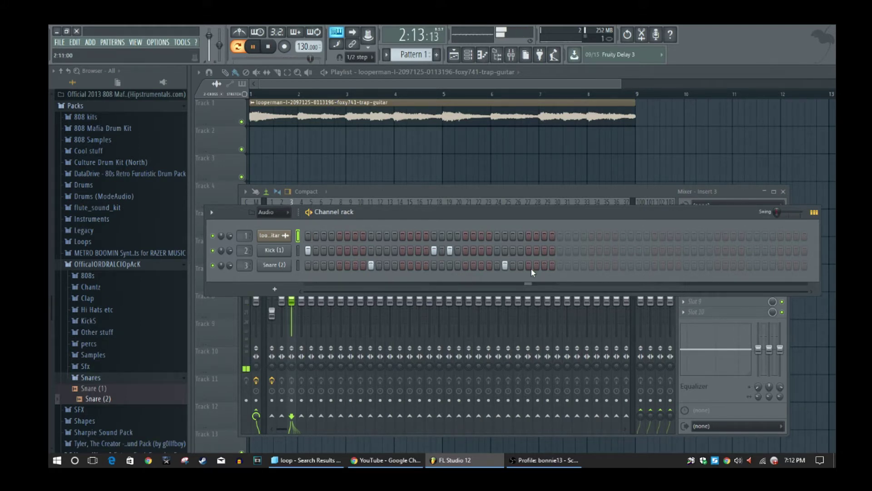
{"action": "right_click", "coordinate": [505, 265]}
{"action": "left_click", "coordinate": [497, 265]}
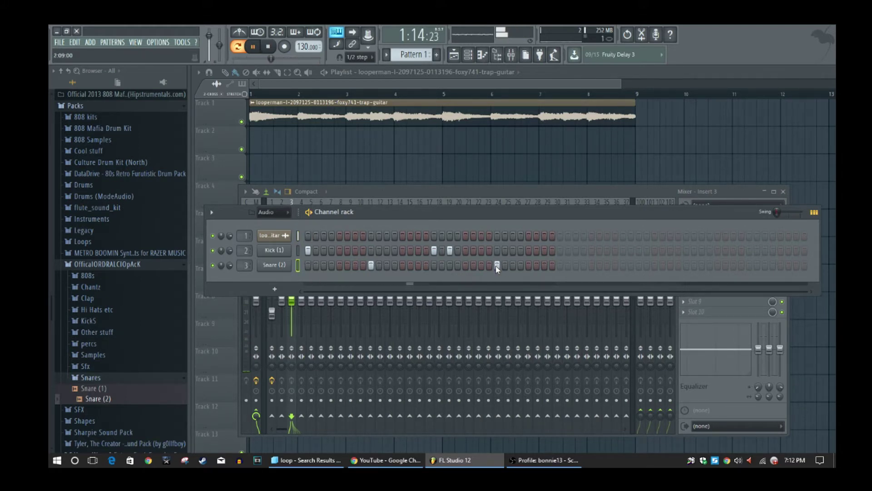
- Play the kick and snare pattern together with the guitar loop, clear the loop's step 1 trigger, and stop playback
{"action": "key", "text": "space"}
{"action": "key", "text": "space"}
{"action": "right_click", "coordinate": [308, 236]}
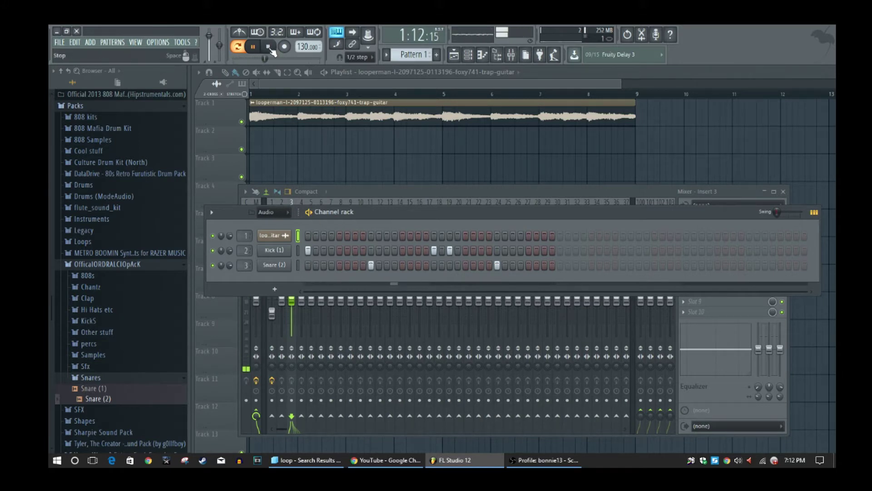
{"action": "left_click", "coordinate": [270, 48]}
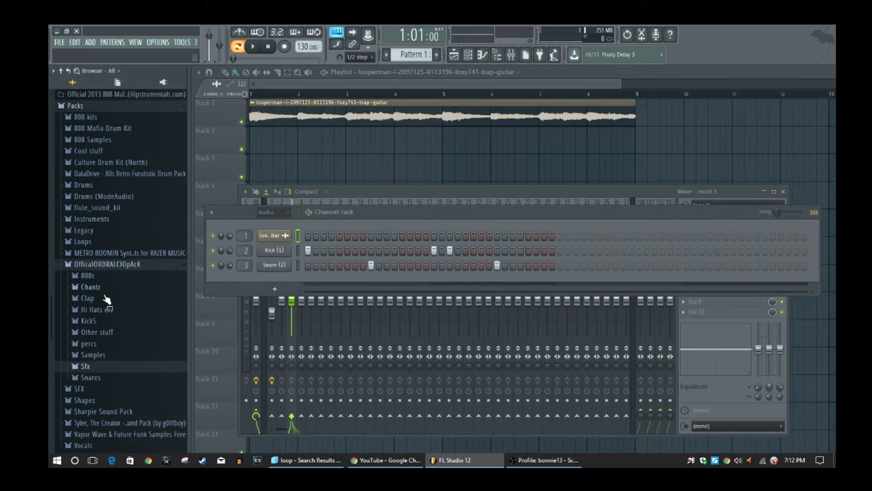
- Audition samples in the pack's Hi Hats etc folder and add Hi Hats (1) as a new channel in the channel rack
{"action": "left_click", "coordinate": [98, 310]}
{"action": "left_click", "coordinate": [105, 321]}
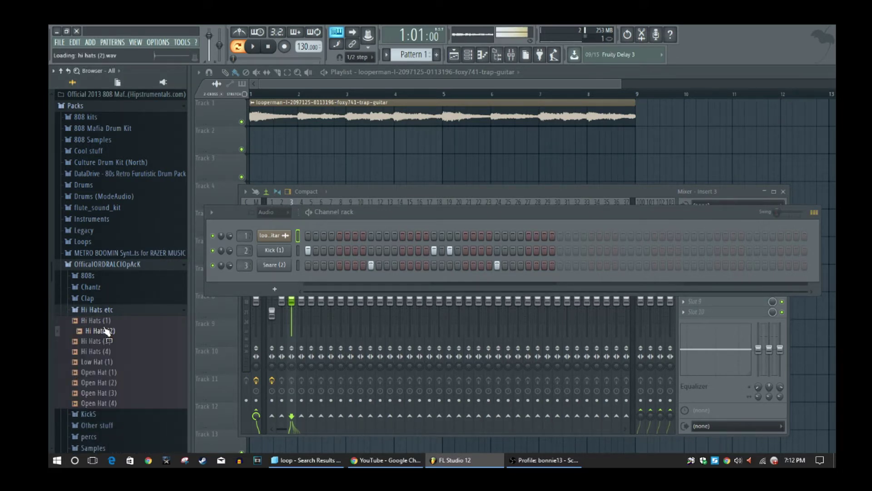
{"action": "left_click_drag", "start_coordinate": [105, 323], "coordinate": [267, 275]}
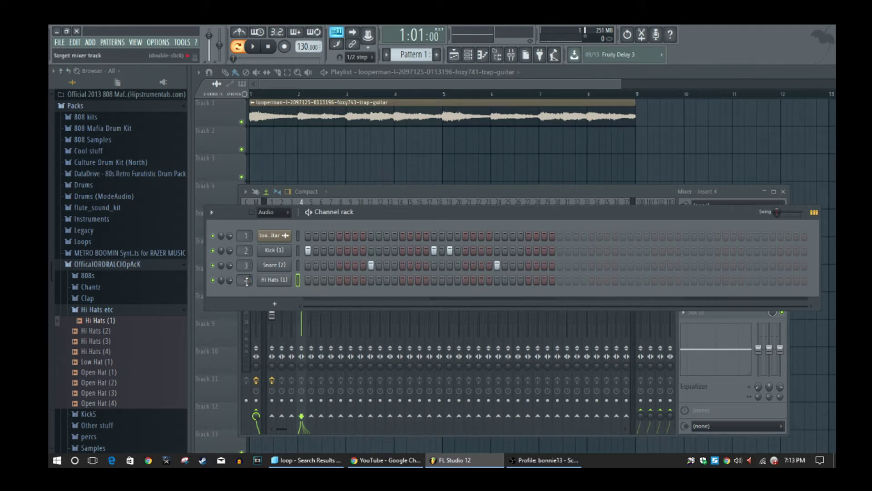
- Try filling the Hi Hats (1) channel on every 2 steps and play the pattern
{"action": "right_click", "coordinate": [261, 278]}
{"action": "left_click", "coordinate": [432, 313]}
{"action": "key", "text": "space"}
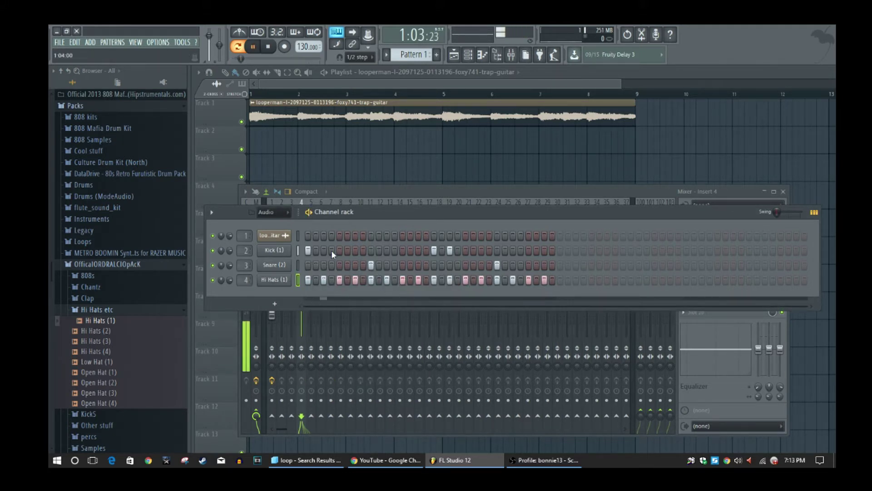
{"action": "key", "text": "space"}
{"action": "left_click", "coordinate": [299, 235]}
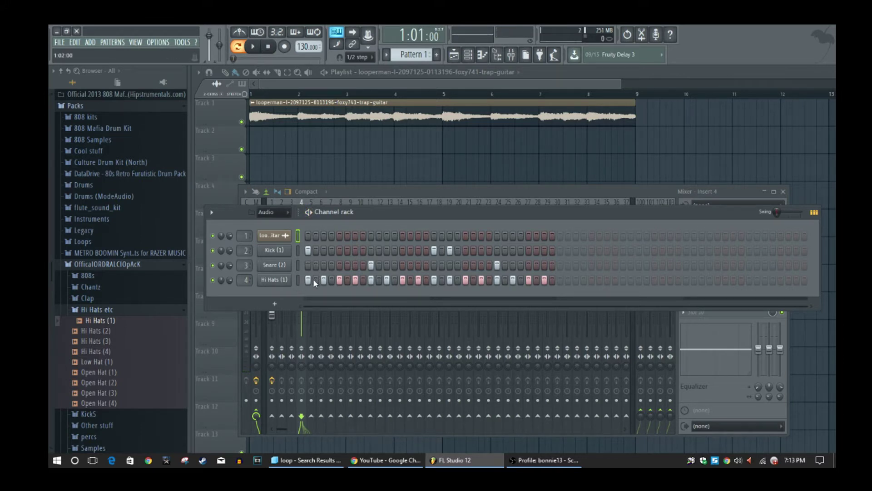
- Fill the Hi Hats (1) channel on every 4 steps and play the pattern
{"action": "right_click", "coordinate": [281, 281]}
{"action": "left_click", "coordinate": [407, 320]}
{"action": "key", "text": "space"}
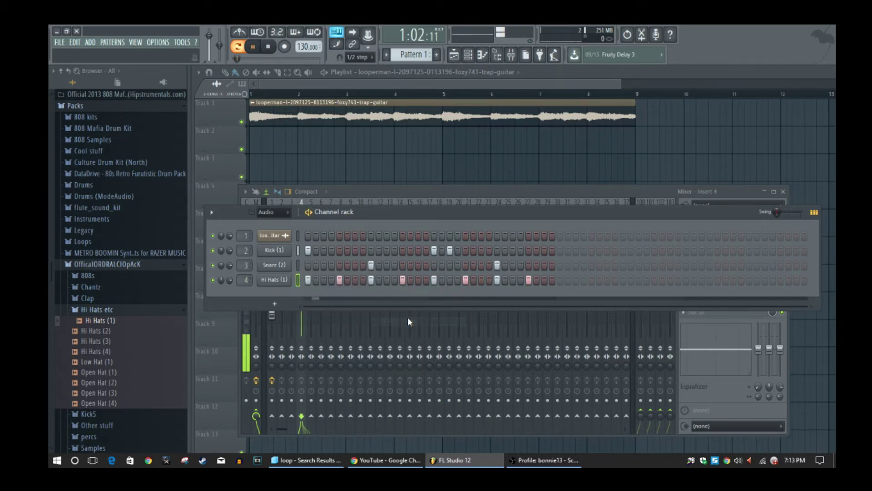
{"action": "key", "text": "space"}
- Clear the Hi Hats (1) hits on steps 5, 13, 21 and 29, and restart playback
{"action": "left_click", "coordinate": [340, 280]}
{"action": "left_click", "coordinate": [402, 280]}
{"action": "left_click", "coordinate": [465, 280]}
{"action": "key", "text": "space"}
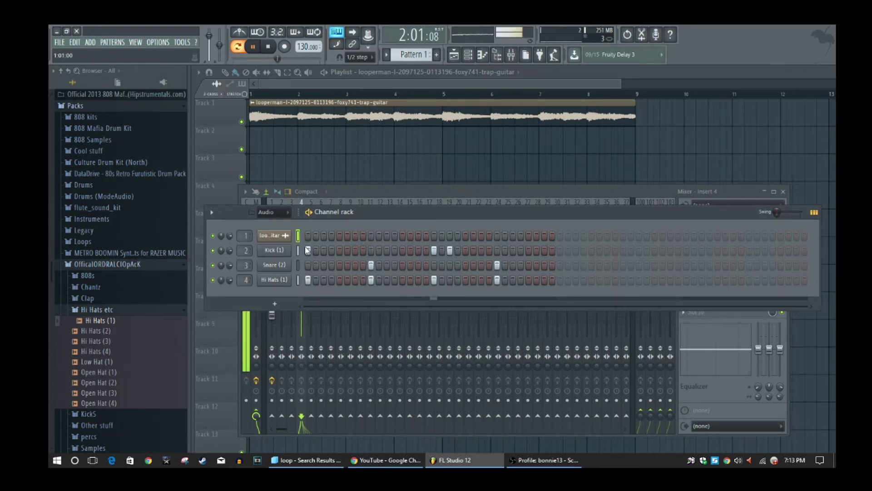
- Add a Hi Hats (1) hit on step 31, trying step 30 first, and replay the pattern
{"action": "left_click", "coordinate": [537, 281]}
{"action": "left_click", "coordinate": [536, 280]}
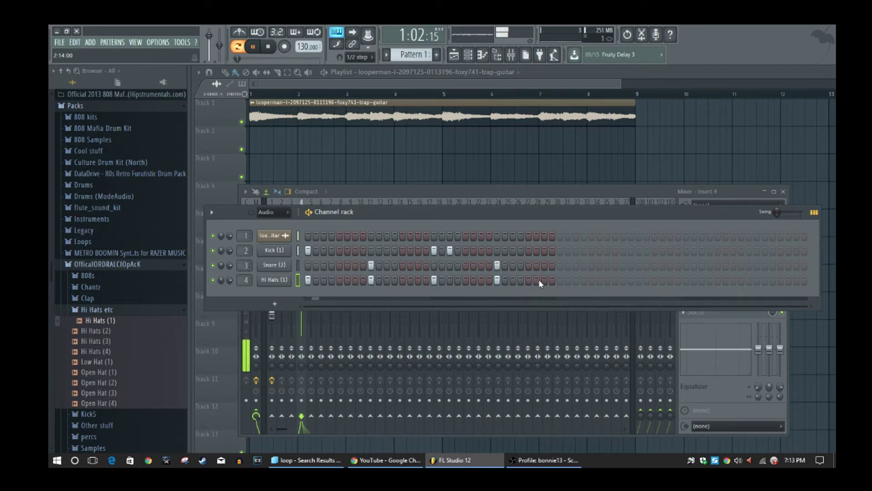
{"action": "left_click", "coordinate": [545, 281]}
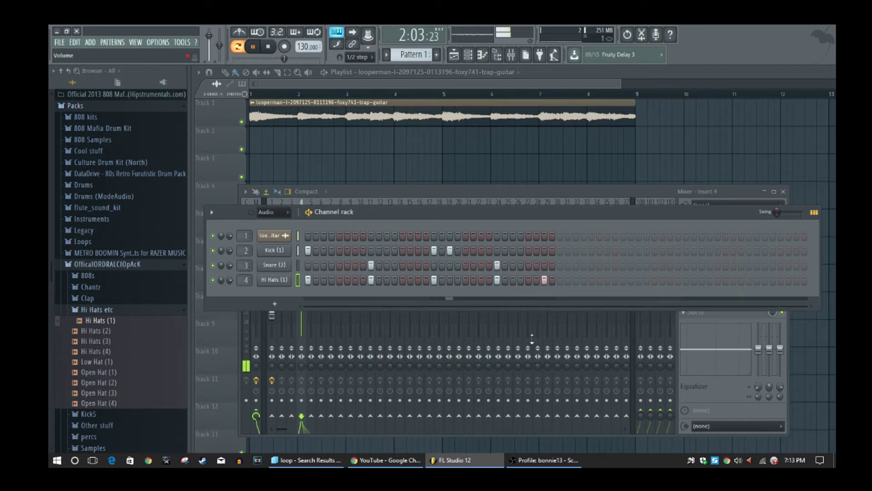
{"action": "key", "text": "space"}
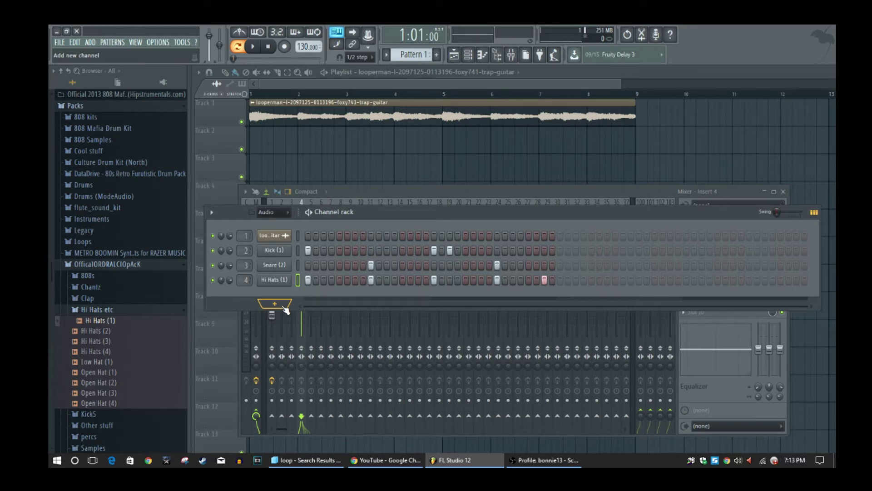
{"action": "key", "text": "space"}
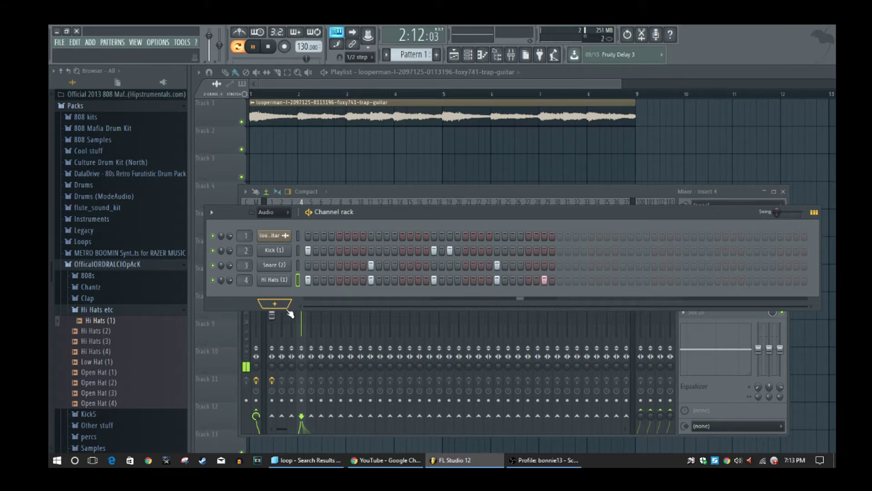
{"action": "key", "text": "space"}
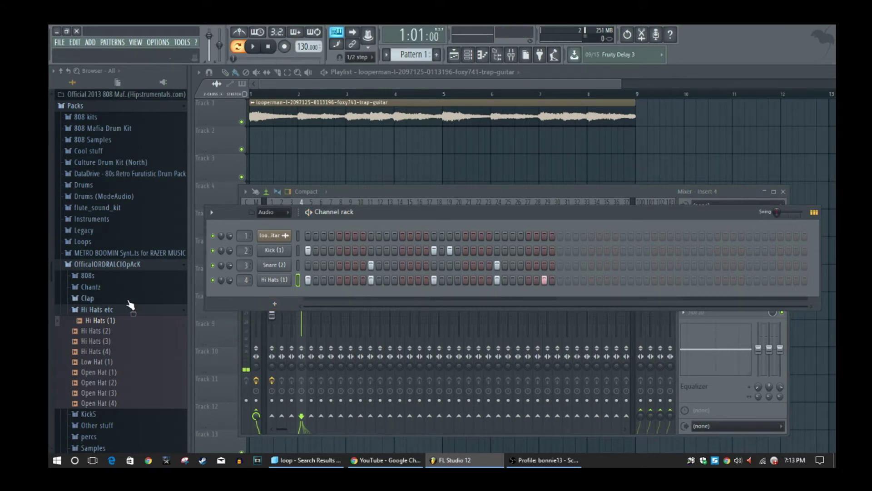
- Audition the samples in the pack's 808s folder and add 808 (1) as a new channel
{"action": "left_click", "coordinate": [109, 310]}
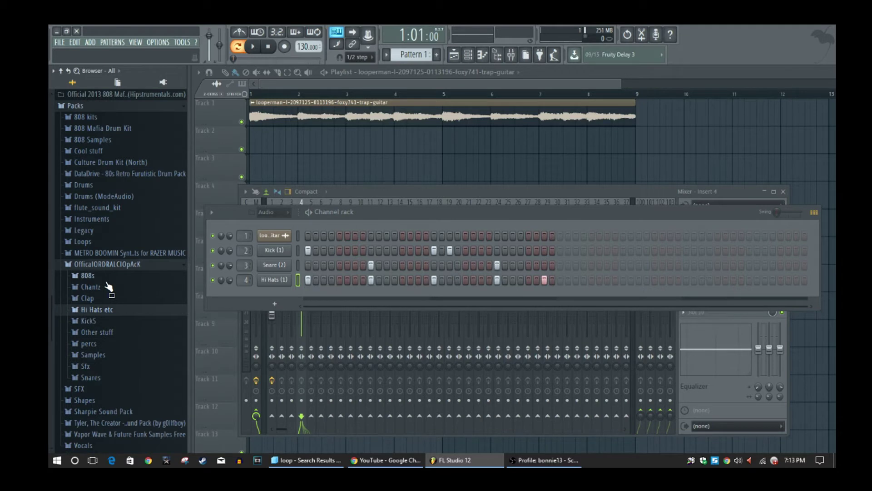
{"action": "left_click", "coordinate": [108, 280]}
{"action": "left_click_drag", "start_coordinate": [104, 296], "coordinate": [97, 323]}
{"action": "left_click", "coordinate": [100, 318]}
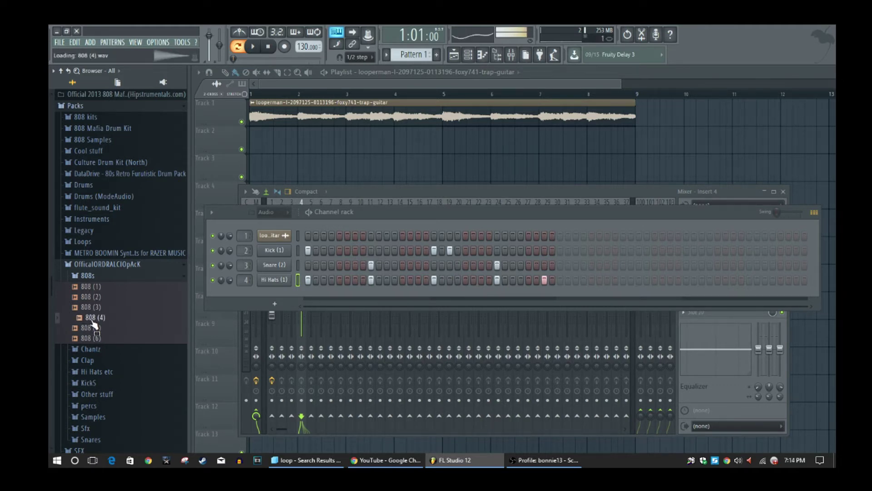
{"action": "mouse_move", "coordinate": [86, 318]}
{"action": "left_mouse_down"}
{"action": "mouse_move", "coordinate": [310, 299]}
{"action": "mouse_move", "coordinate": [159, 306]}
{"action": "mouse_move", "coordinate": [97, 326]}
{"action": "left_mouse_up"}
{"action": "left_click", "coordinate": [99, 328]}
{"action": "left_click", "coordinate": [99, 318]}
{"action": "left_click", "coordinate": [99, 307]}
{"action": "left_click", "coordinate": [99, 286]}
{"action": "left_click", "coordinate": [101, 297]}
{"action": "left_click", "coordinate": [96, 287]}
{"action": "left_click_drag", "start_coordinate": [93, 290], "coordinate": [274, 291]}
- Open the piano roll for 808 (1), place a C10 note at the start of bar 1, and play it
{"action": "right_click", "coordinate": [274, 294]}
{"action": "left_click", "coordinate": [324, 293]}
{"action": "scroll", "coordinate": [682, 137], "scroll_direction": "up", "scroll_amount": 10}
{"action": "left_click", "coordinate": [253, 213]}
{"action": "left_click", "coordinate": [253, 217]}
{"action": "left_click", "coordinate": [266, 215]}
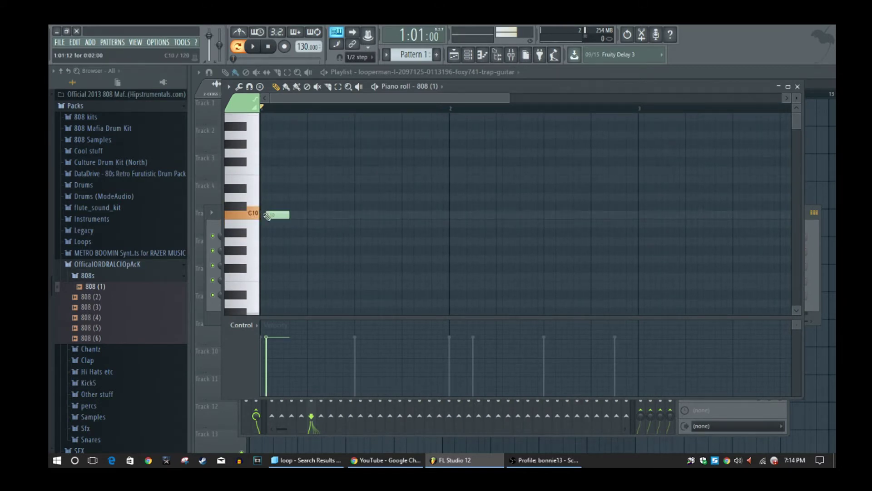
{"action": "key", "text": "space"}
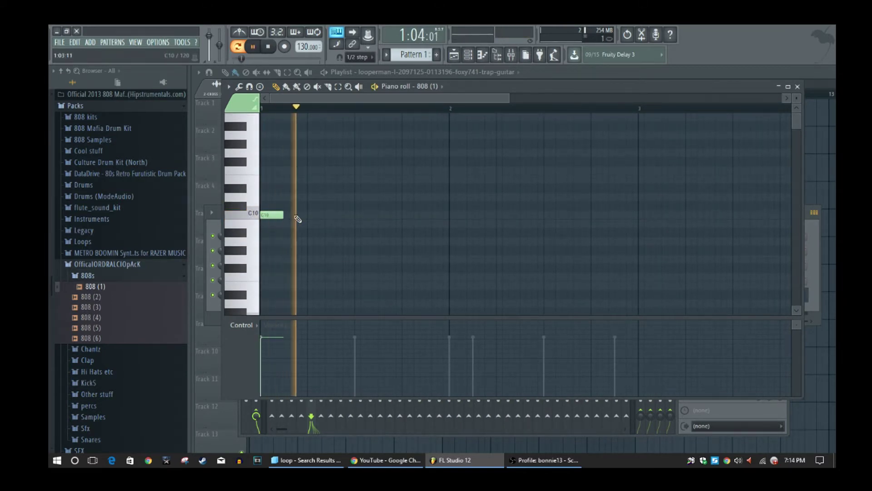
- Add a second C10 note to 808 (1) just before bar 2, checking its timing against playback
{"action": "left_click", "coordinate": [416, 215]}
{"action": "right_click", "coordinate": [423, 215]}
{"action": "left_click", "coordinate": [447, 216]}
{"action": "key", "text": "space"}
{"action": "left_click_drag", "start_coordinate": [451, 216], "coordinate": [451, 219]}
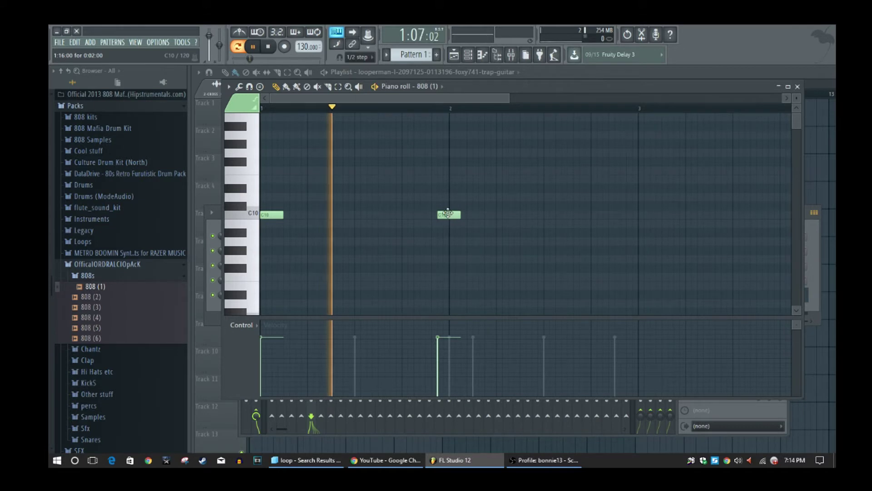
{"action": "key", "text": "space"}
{"action": "left_click_drag", "start_coordinate": [507, 100], "coordinate": [710, 99]}
{"action": "left_click_drag", "start_coordinate": [363, 214], "coordinate": [366, 214]}
{"action": "key", "text": "space"}
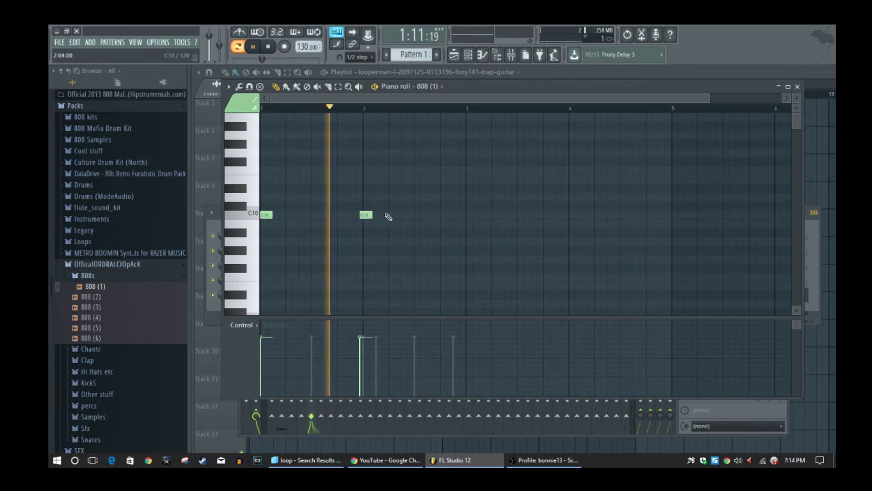
- Add a third C10 note in the second half of bar 2 and align the second note with bar 2's start, testing by playback
{"action": "left_click", "coordinate": [422, 215]}
{"action": "key", "text": "space"}
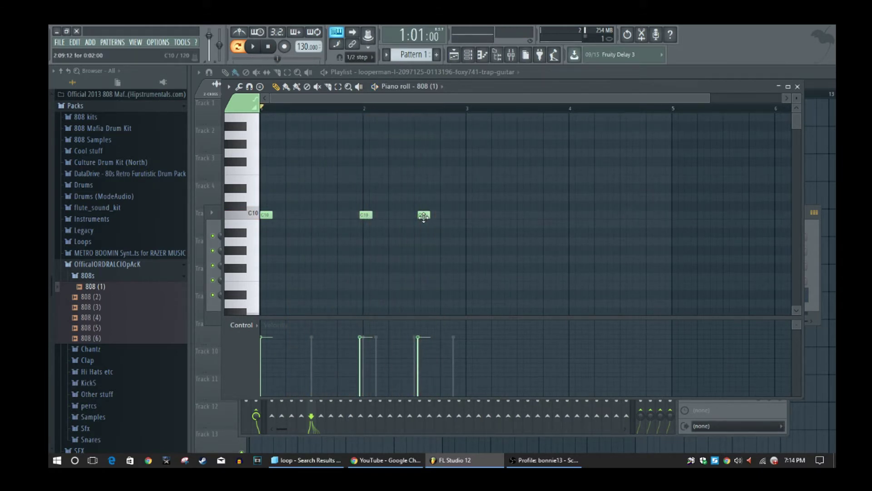
{"action": "left_click_drag", "start_coordinate": [423, 215], "coordinate": [427, 215]}
{"action": "key", "text": "space"}
{"action": "left_click_drag", "start_coordinate": [364, 215], "coordinate": [367, 215]}
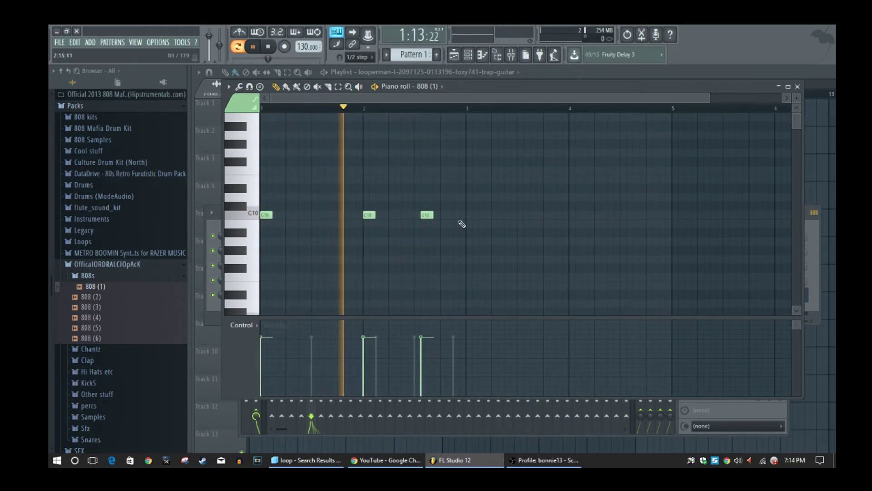
{"action": "key", "text": "space"}
{"action": "left_click_drag", "start_coordinate": [424, 216], "coordinate": [431, 215]}
{"action": "key", "text": "space"}
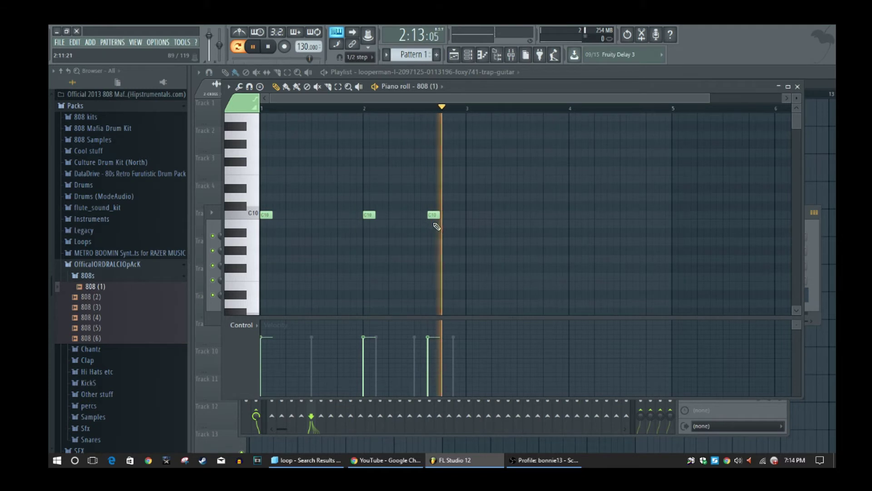
{"action": "key", "text": "space"}
- Select all three 808 (1) notes, transpose them down to C5 while listening, and close the piano roll
{"action": "left_click_drag", "start_coordinate": [542, 237], "coordinate": [249, 205]}
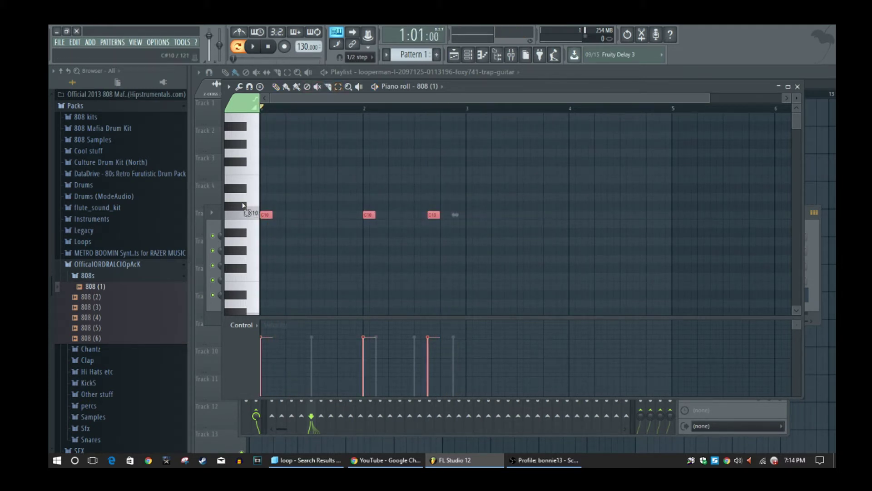
{"action": "key", "text": "Delete"}
{"action": "key", "text": "space"}
{"action": "scroll", "coordinate": [244, 206], "scroll_direction": "down", "scroll_amount": 1}
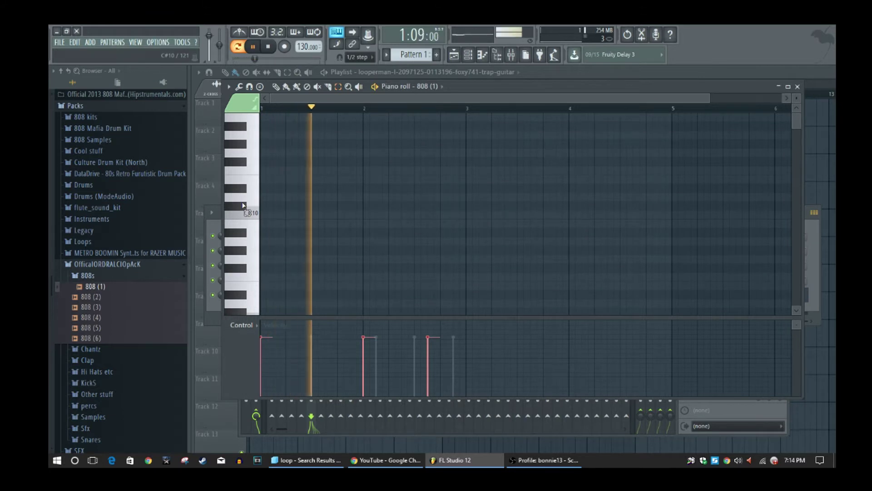
{"action": "scroll", "coordinate": [358, 220], "scroll_direction": "down", "scroll_amount": 5}
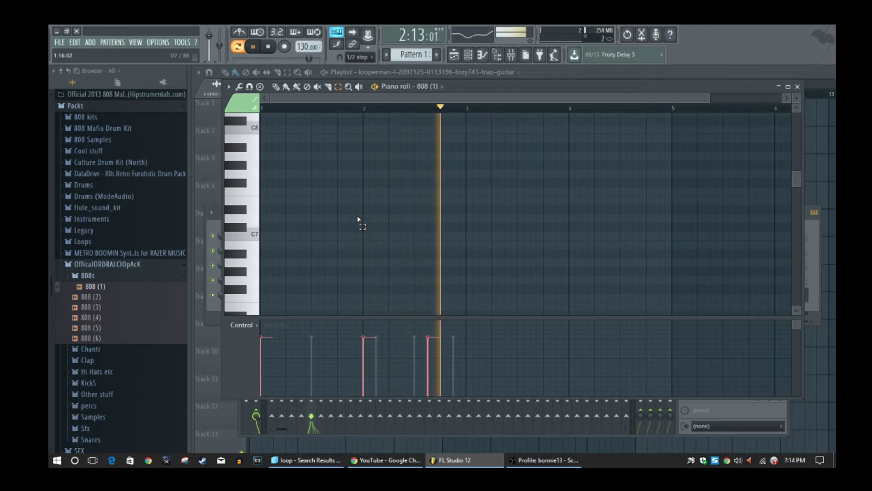
{"action": "scroll", "coordinate": [359, 219], "scroll_direction": "down", "scroll_amount": 4}
{"action": "left_click", "coordinate": [798, 86]}
{"action": "key", "text": "space"}
- Enable Cut itself on the 808 (1) and Hi Hats (1) channels, listening to the pattern in between
{"action": "right_click", "coordinate": [293, 296]}
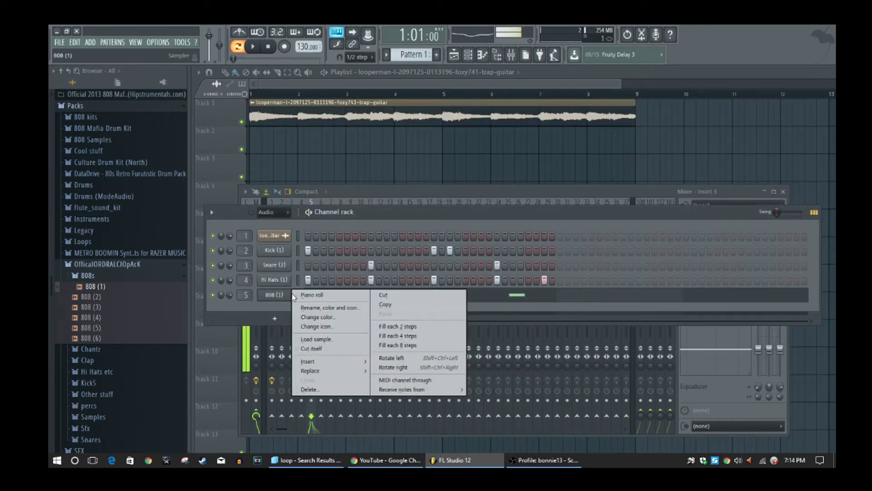
{"action": "left_click", "coordinate": [274, 313]}
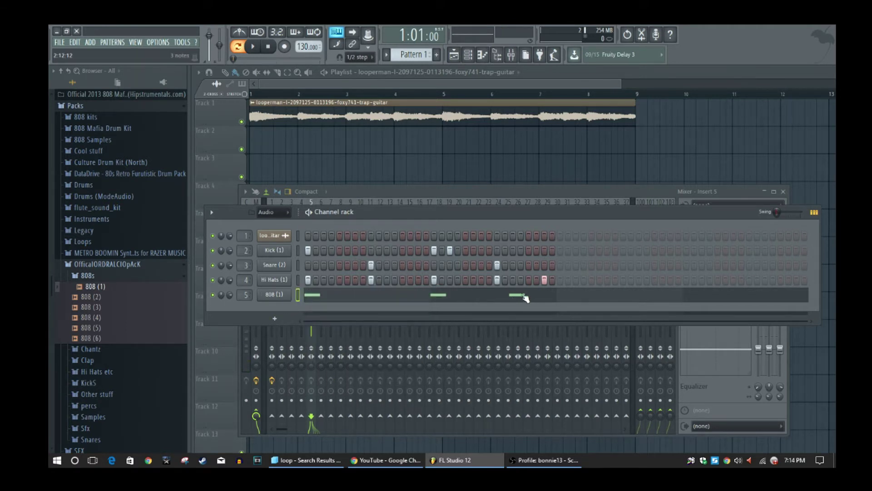
{"action": "key", "text": "space"}
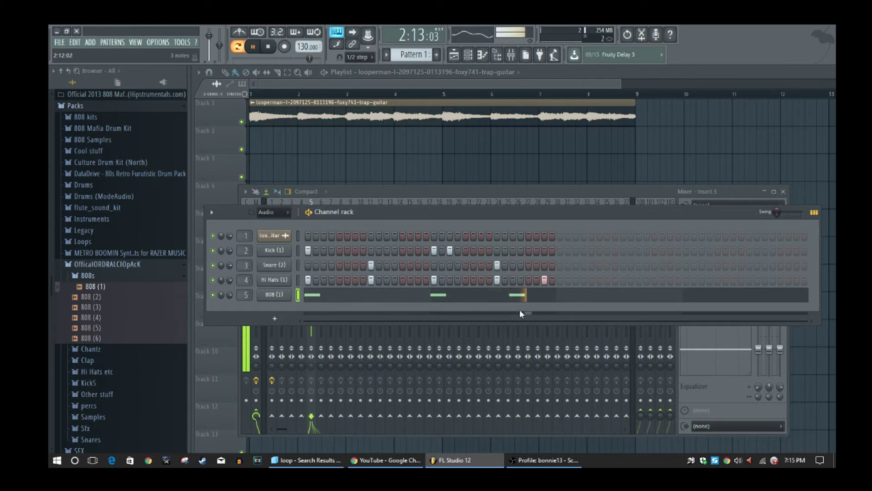
{"action": "right_click", "coordinate": [274, 296]}
{"action": "left_click", "coordinate": [314, 349]}
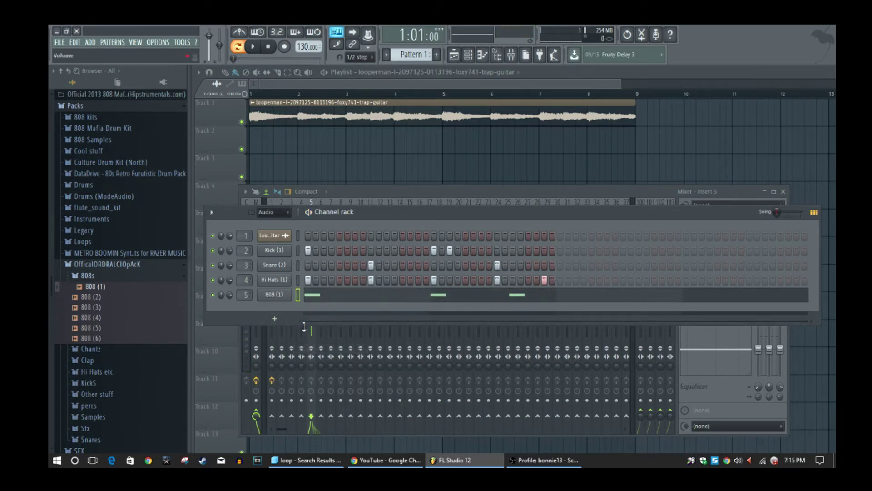
{"action": "right_click", "coordinate": [273, 281]}
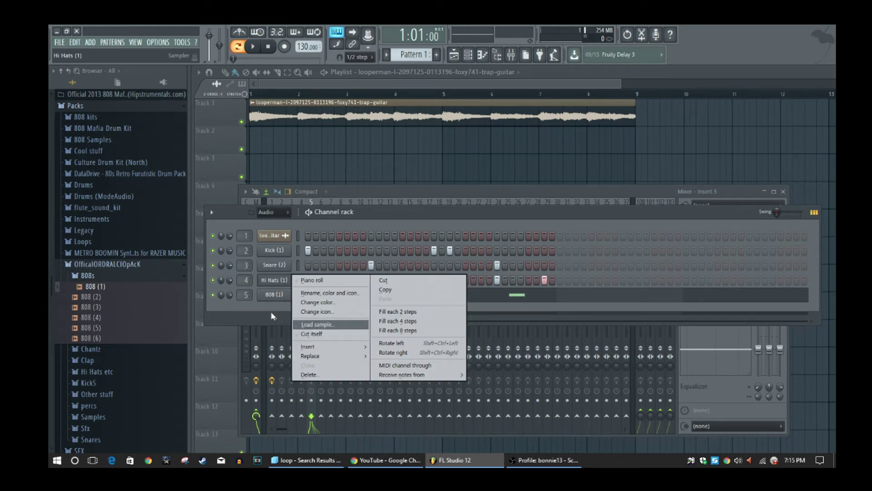
{"action": "left_click", "coordinate": [311, 335]}
- Play the full pattern, check the 808 (1) notes in the piano roll, and stop playback from the channel rack
{"action": "key", "text": "space"}
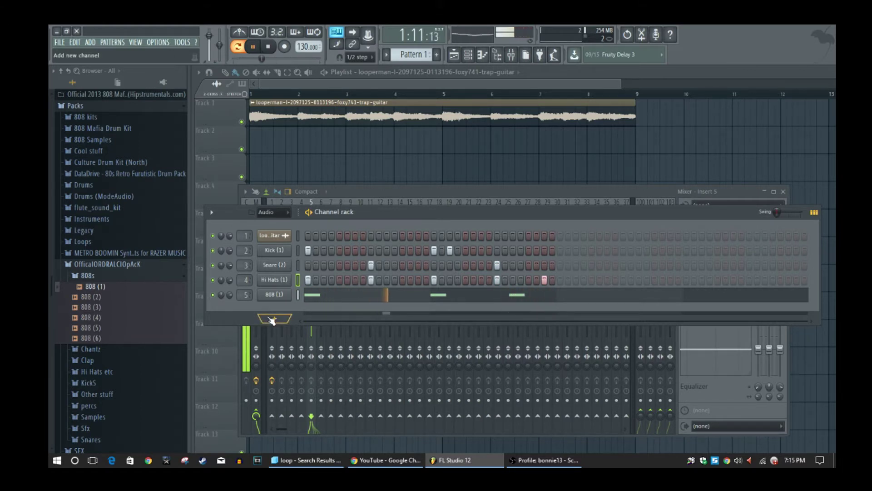
{"action": "left_click", "coordinate": [411, 294]}
{"action": "key", "text": "space"}
{"action": "key", "text": "space"}
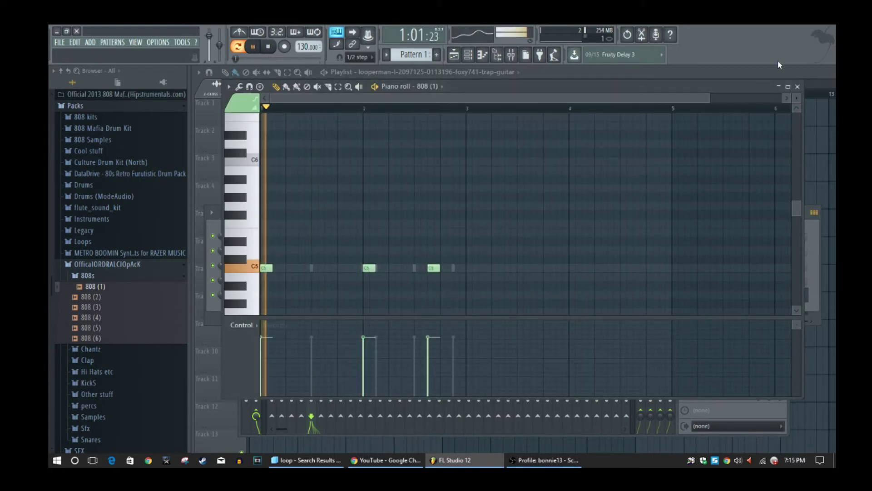
{"action": "key", "text": "F7"}
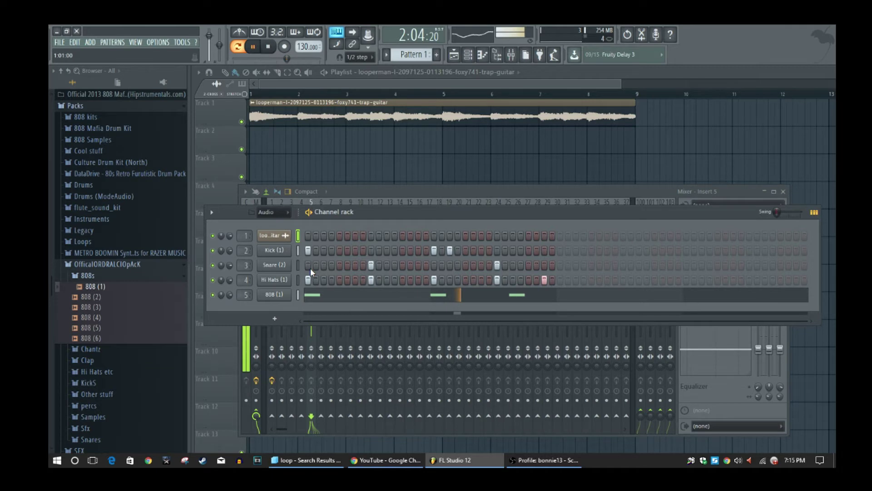
{"action": "left_click", "coordinate": [269, 47]}
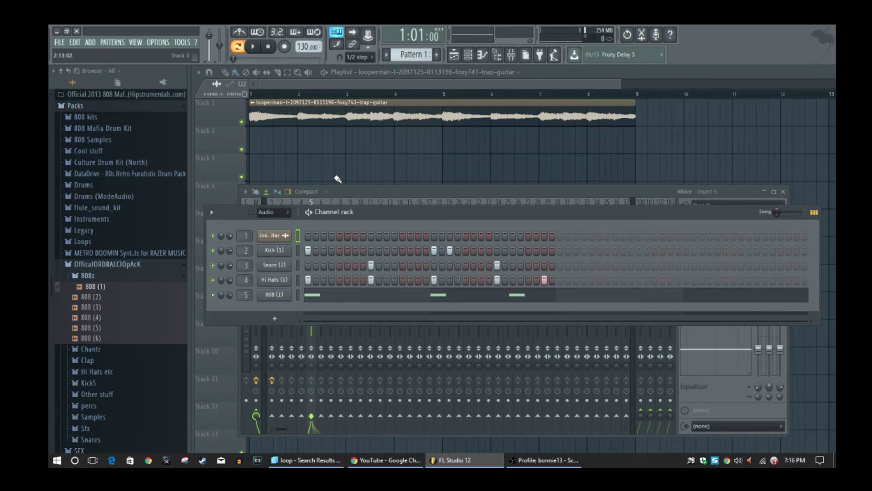
- Listen to the kick, snare, hi-hat and 808 pattern and stop playback
{"action": "left_click_drag", "start_coordinate": [337, 179], "coordinate": [312, 296]}
{"action": "key", "text": "space"}
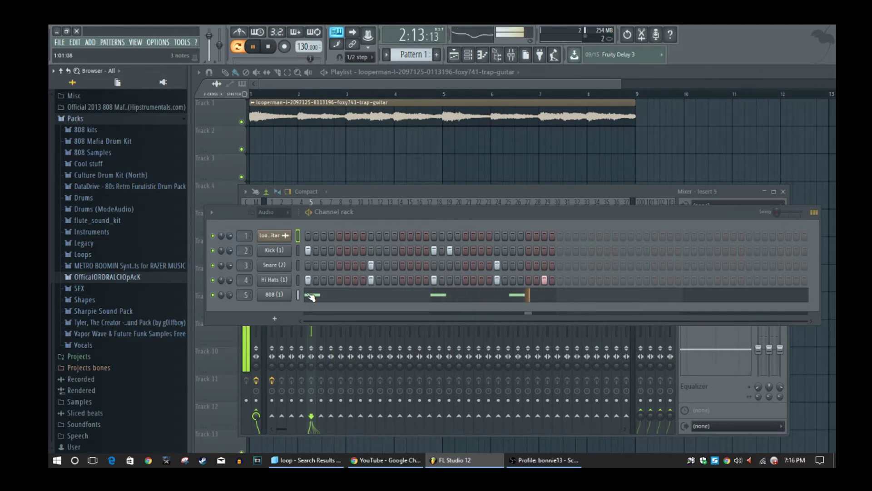
{"action": "key", "text": "space"}
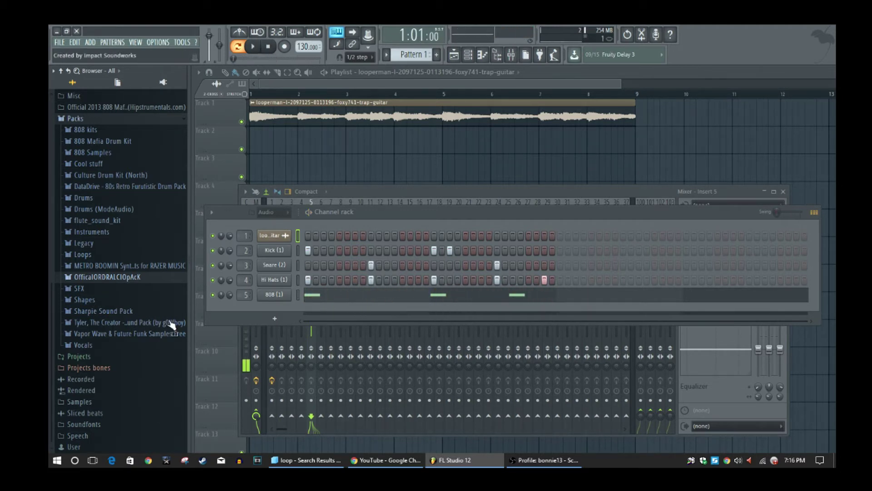
- Browse the OfficalORDRALCIOpAcK pack to its Clap folder and add Clap (3) as a new channel below 808 (1)
{"action": "left_click", "coordinate": [129, 276]}
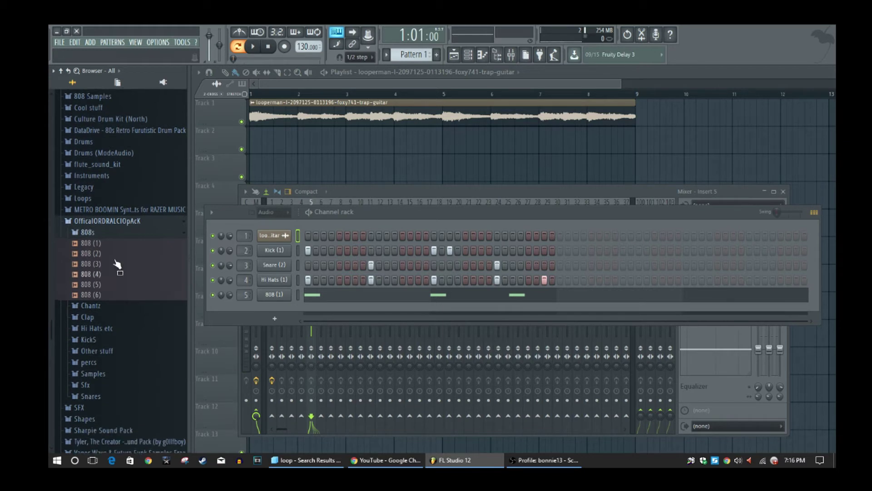
{"action": "left_click", "coordinate": [101, 230]}
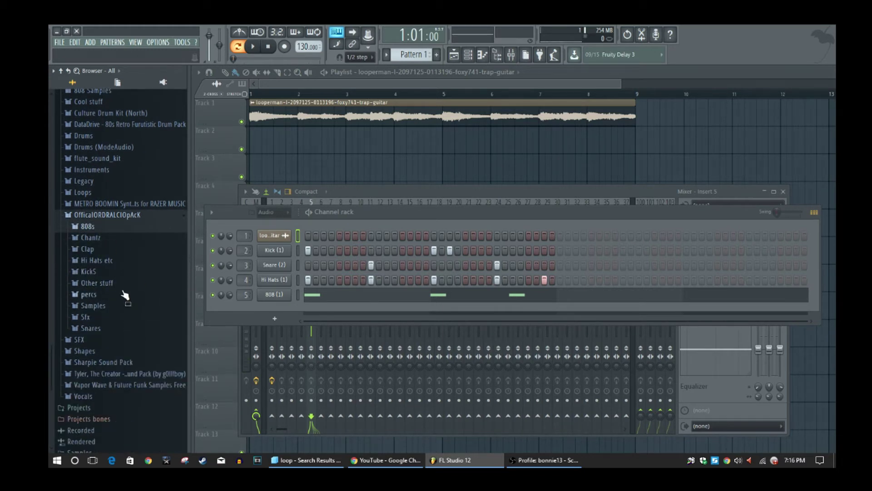
{"action": "left_click", "coordinate": [119, 283]}
{"action": "left_click", "coordinate": [58, 282]}
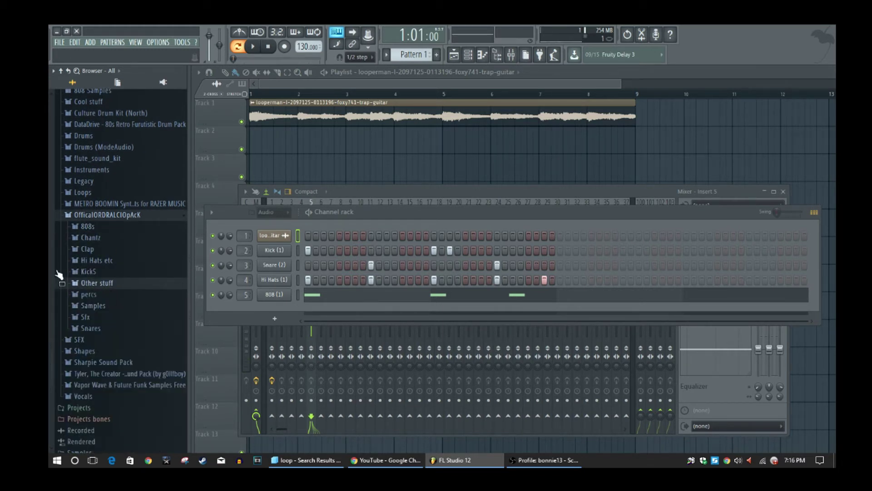
{"action": "left_click", "coordinate": [136, 249]}
{"action": "left_click_drag", "start_coordinate": [132, 270], "coordinate": [273, 307]}
- Place Clap (3) hits on steps 7 and 23, checking the pattern by playback
{"action": "scroll", "coordinate": [245, 310], "scroll_direction": "up", "scroll_amount": 2}
{"action": "left_click", "coordinate": [355, 309]}
{"action": "key", "text": "space"}
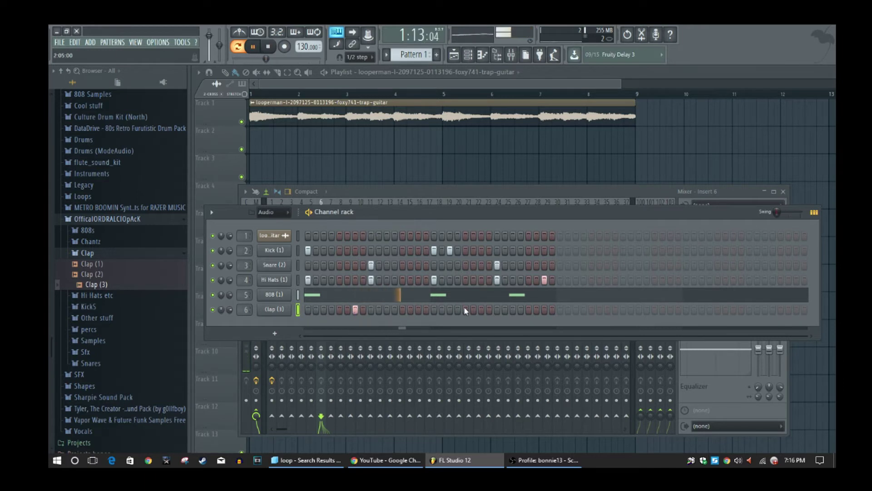
{"action": "key", "text": "space"}
{"action": "left_click", "coordinate": [482, 310]}
{"action": "key", "text": "space"}
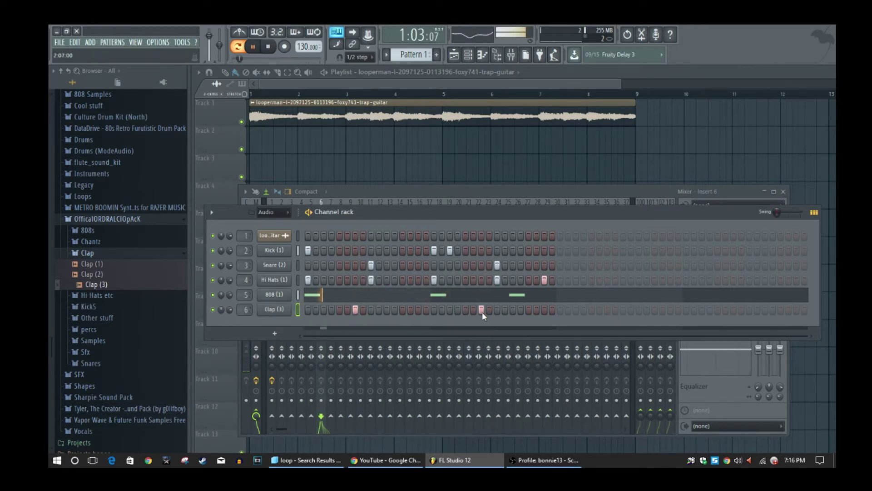
{"action": "key", "text": "space"}
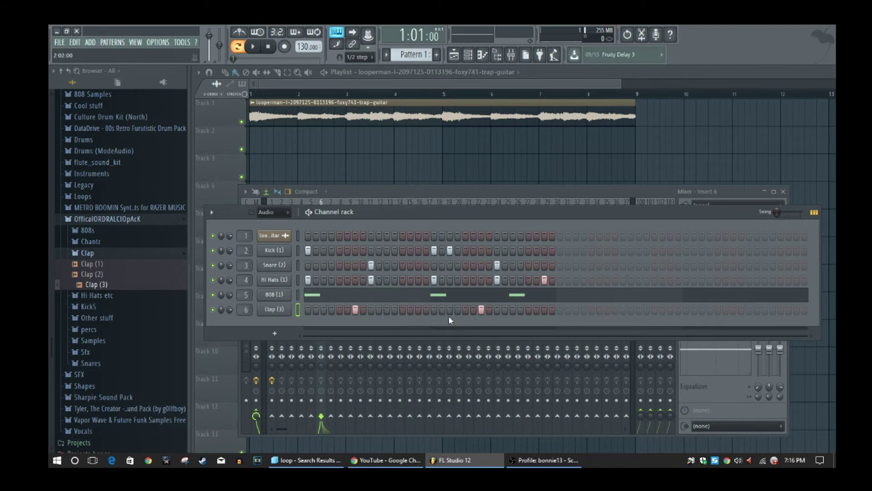
{"action": "left_click", "coordinate": [255, 48]}
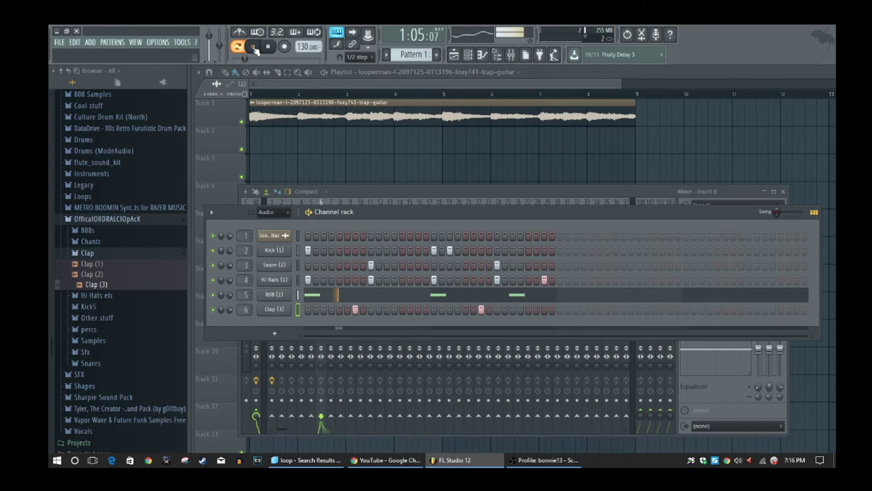
{"action": "key", "text": "space"}
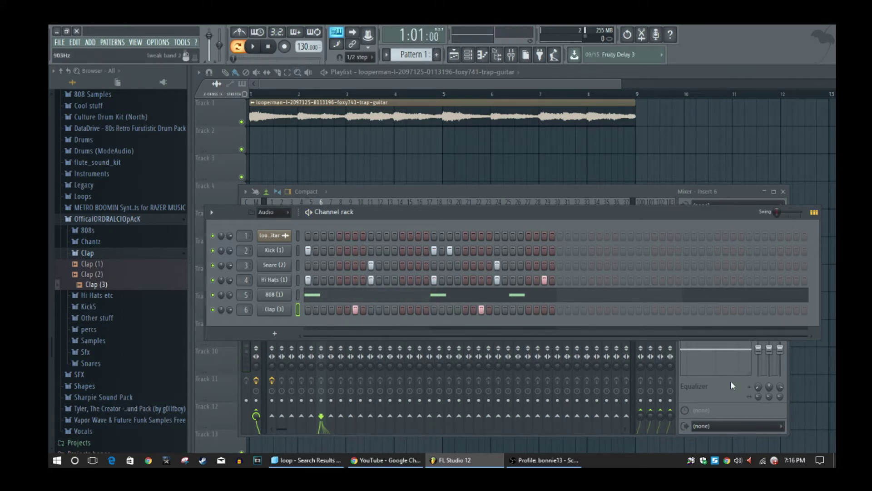
- Lower the clap's mixer track, Insert 6, to slightly below 72% while listening to the pattern
{"action": "left_click", "coordinate": [736, 419]}
{"action": "left_click_drag", "start_coordinate": [327, 304], "coordinate": [327, 315]}
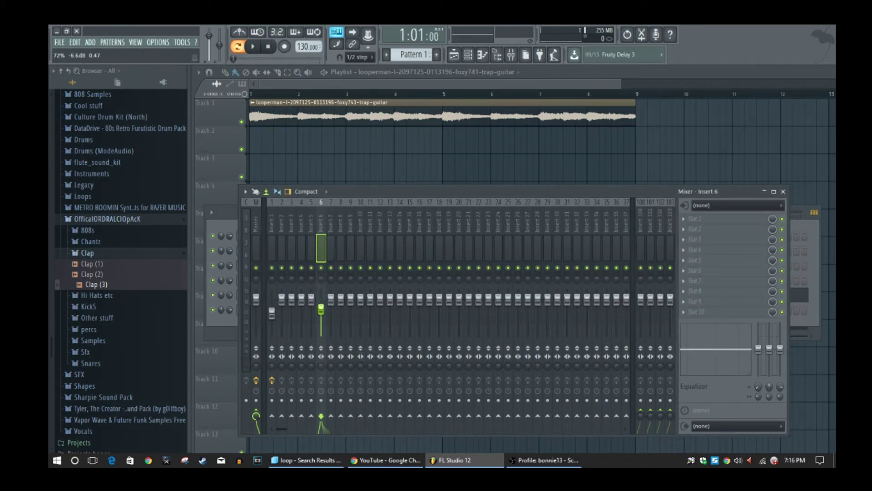
{"action": "key", "text": "space"}
{"action": "left_click_drag", "start_coordinate": [326, 313], "coordinate": [326, 317]}
- Raise Insert 2 to 109%, lower Insert 3 slightly and Insert 4 to 80%, and return to the channel rack with playback stopped
{"action": "left_click_drag", "start_coordinate": [281, 300], "coordinate": [282, 295]}
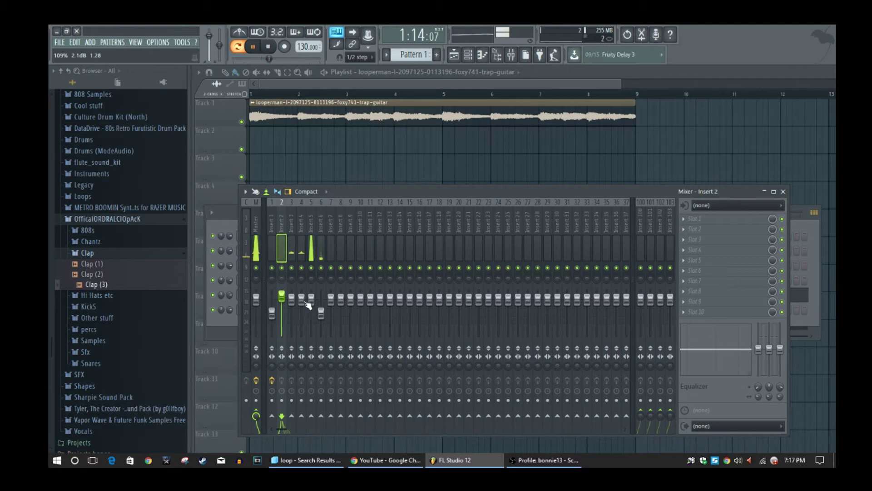
{"action": "left_click_drag", "start_coordinate": [291, 301], "coordinate": [302, 308]}
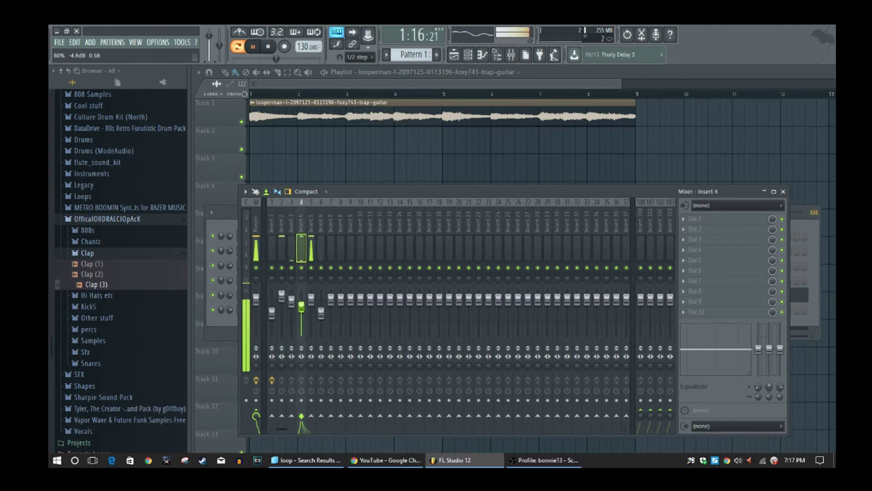
{"action": "left_click", "coordinate": [233, 319]}
{"action": "key", "text": "space"}
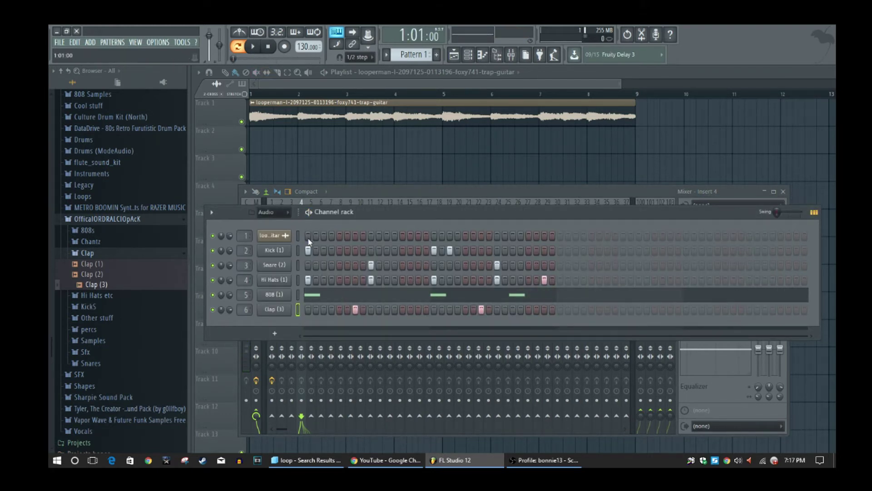
- Add a Kick (1) hit on step 27 while the pattern plays, and stop playback
{"action": "key", "text": "space"}
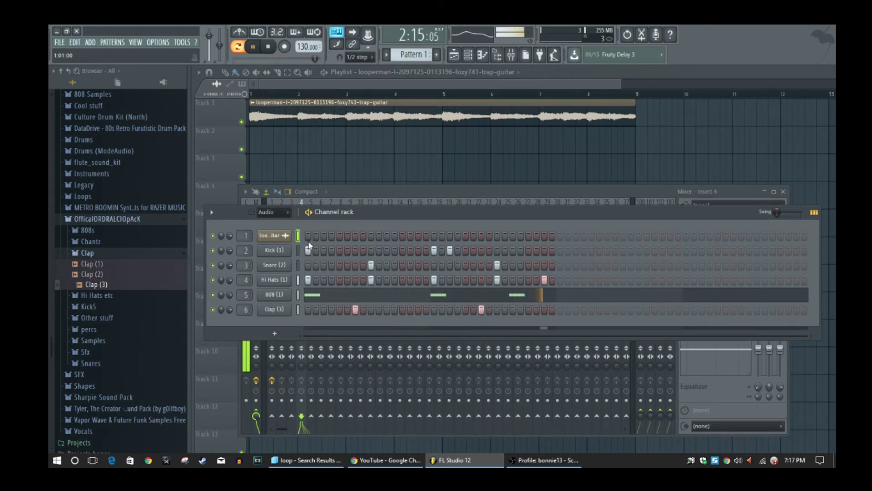
{"action": "left_click", "coordinate": [514, 251]}
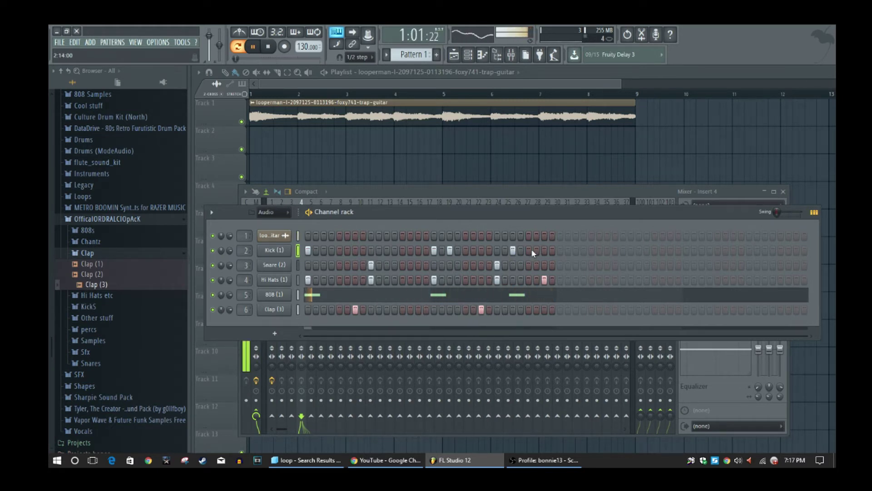
{"action": "left_click", "coordinate": [274, 51]}
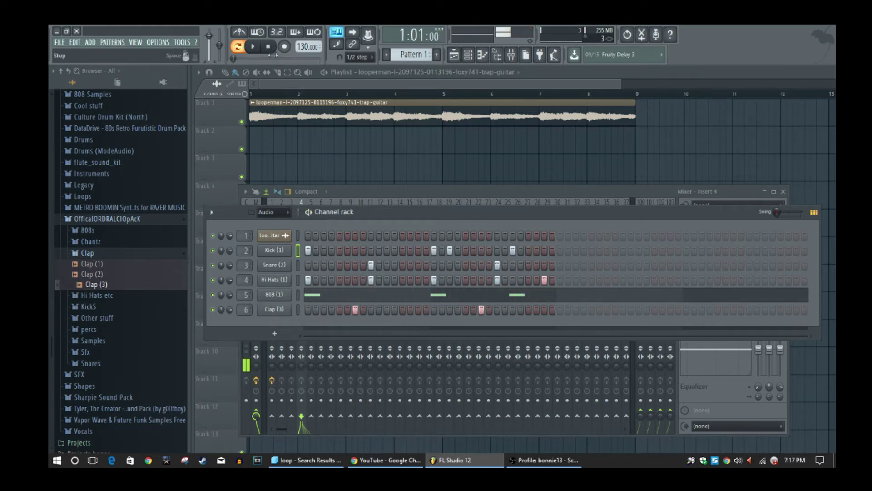
- Audition the open hats in the pack's Hi Hats etc folder and add Open Hat (3) as a new channel
{"action": "left_click", "coordinate": [133, 253]}
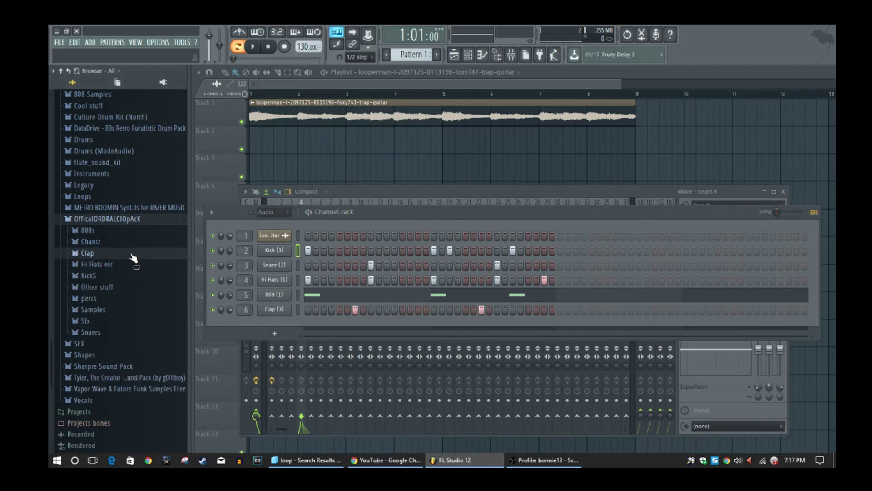
{"action": "left_click", "coordinate": [111, 265]}
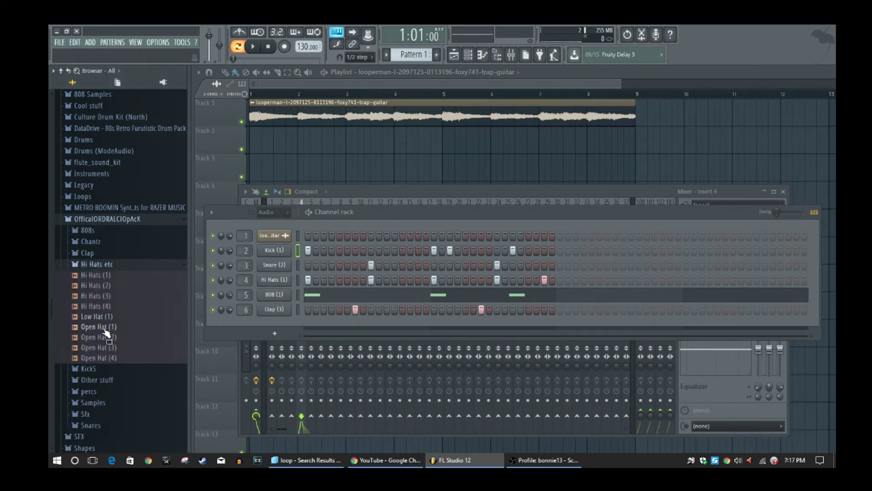
{"action": "left_click", "coordinate": [107, 337]}
{"action": "left_click", "coordinate": [110, 348]}
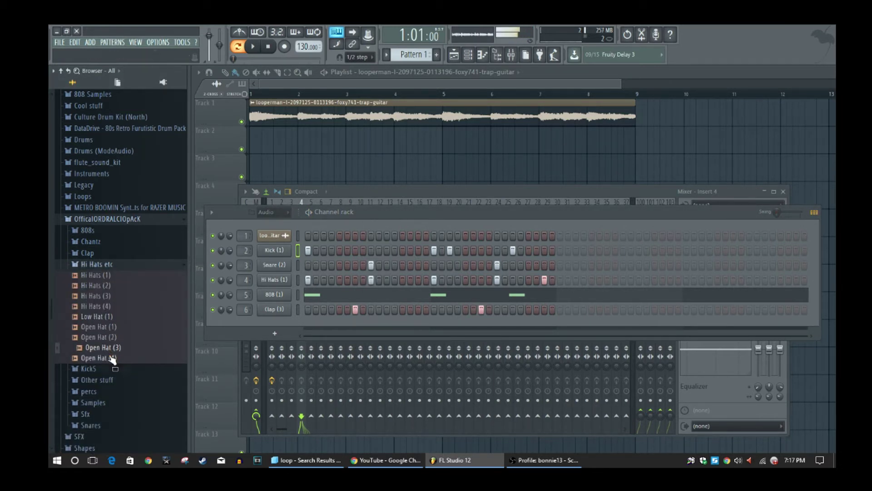
{"action": "left_click_drag", "start_coordinate": [107, 348], "coordinate": [273, 324]}
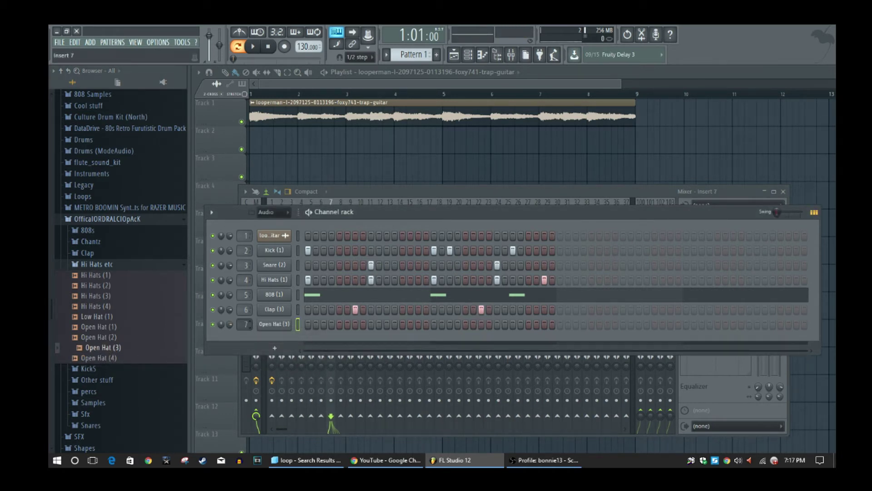
- Try filling the Open Hat (3) channel on each 8 steps without the first hit
{"action": "right_click", "coordinate": [283, 324]}
{"action": "left_click", "coordinate": [386, 376]}
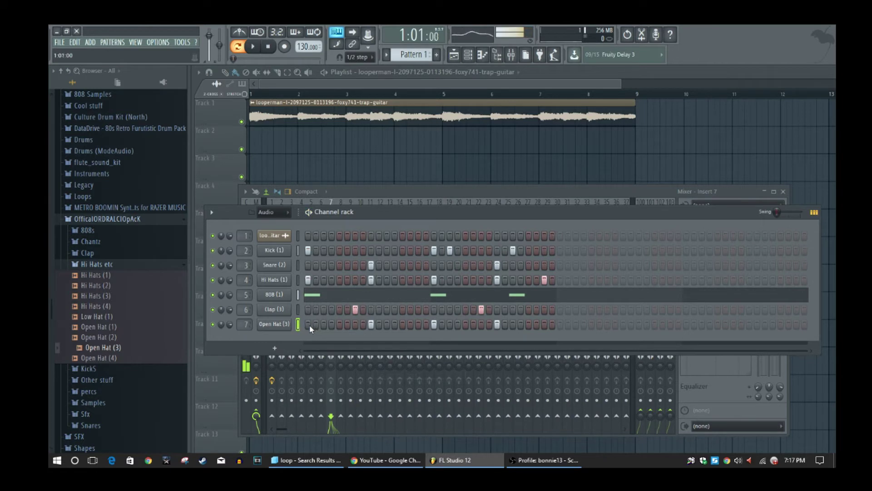
{"action": "key", "text": "space"}
- Fill Open Hat (3) on each 4 steps and remove hits 1, 9, 17 and 25, keeping steps 5, 13, 21 and 29
{"action": "right_click", "coordinate": [274, 323]}
{"action": "left_click", "coordinate": [386, 366]}
{"action": "key", "text": "space"}
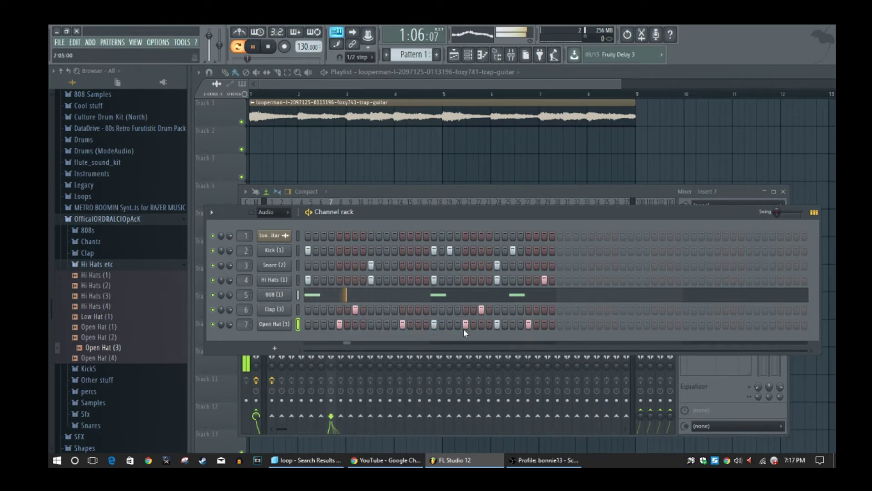
{"action": "left_click", "coordinate": [434, 324]}
{"action": "key", "text": "space"}
{"action": "left_click", "coordinate": [497, 324]}
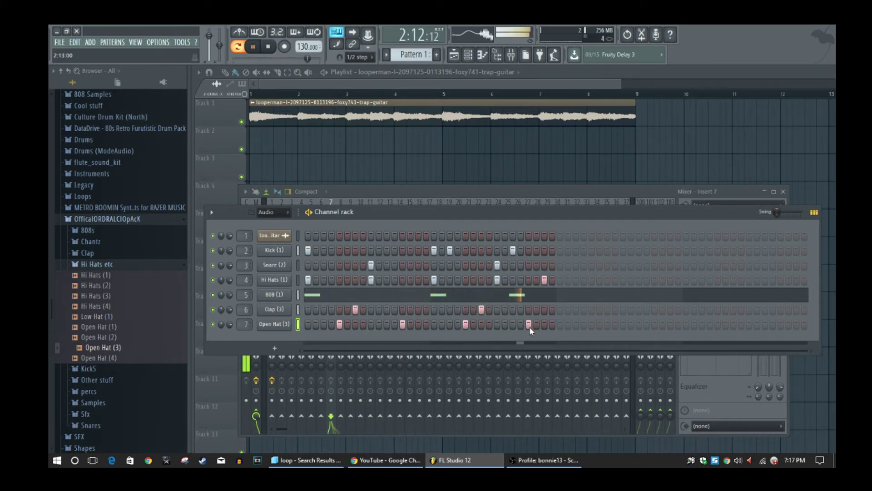
- Lower the open hat's mixer track, Insert 7, to 79% and return to the channel rack
{"action": "left_click", "coordinate": [721, 405]}
{"action": "left_click_drag", "start_coordinate": [331, 299], "coordinate": [331, 307]}
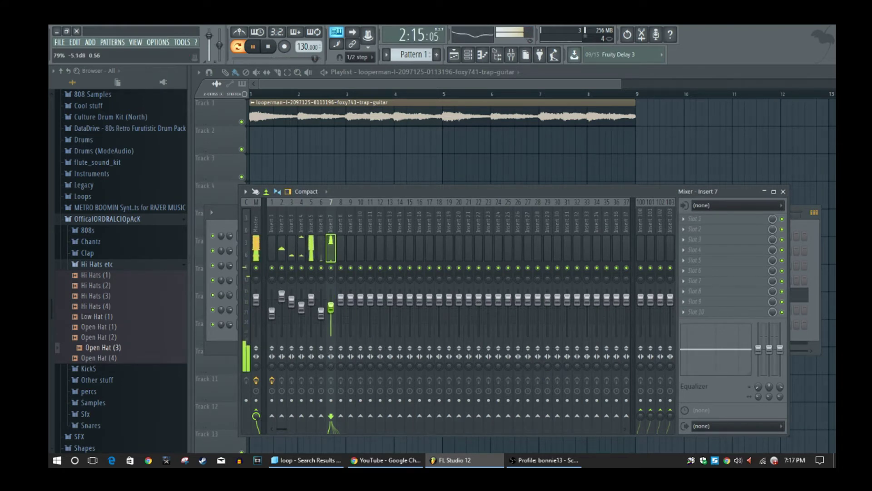
{"action": "left_click", "coordinate": [231, 213]}
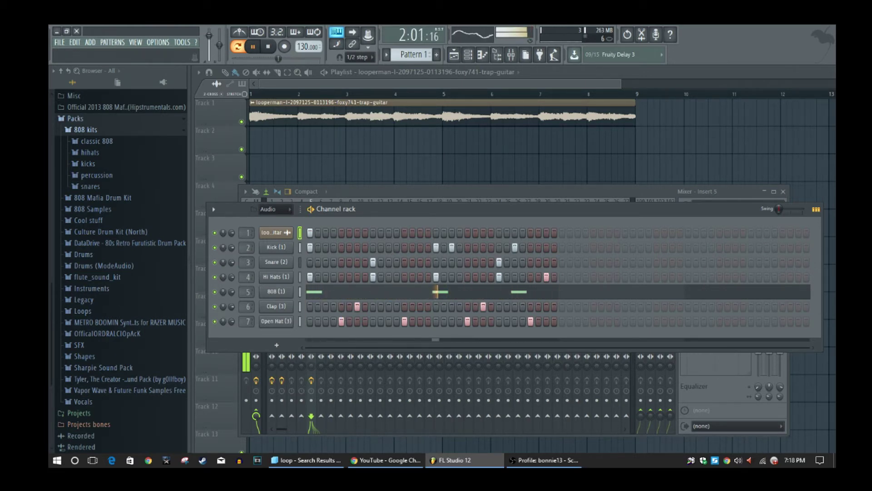
- Check the recording in Open Broadcaster Software, return to FL Studio and listen to the pattern
{"action": "key", "text": "space"}
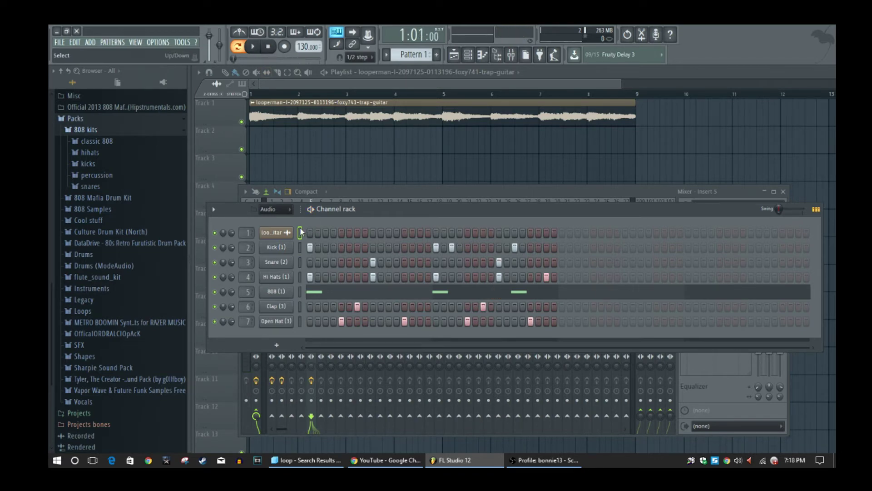
{"action": "left_click", "coordinate": [545, 461]}
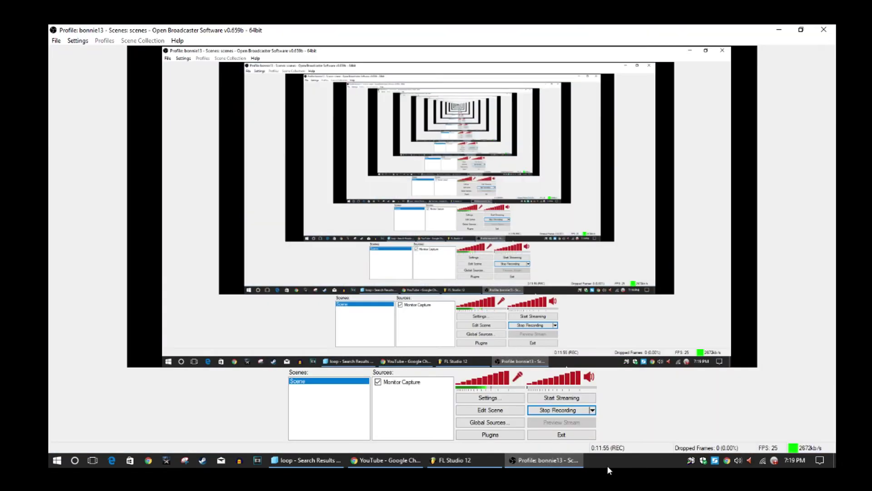
{"action": "left_click", "coordinate": [442, 465]}
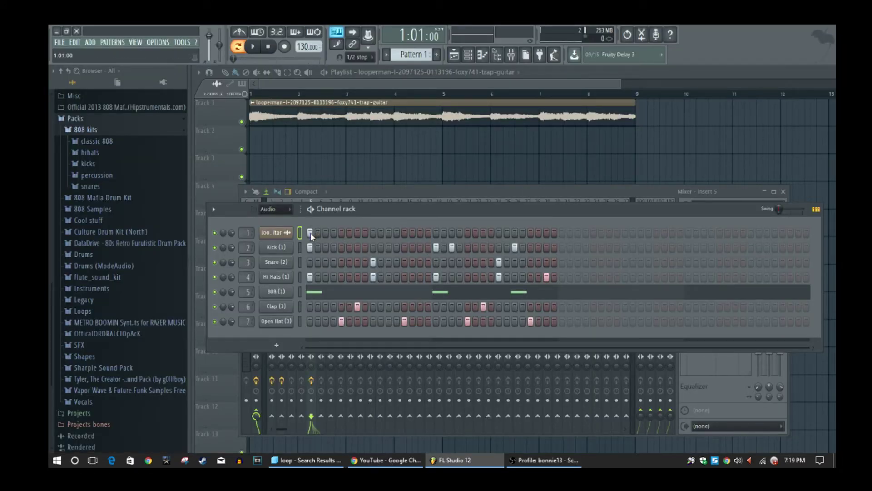
{"action": "key", "text": "space"}
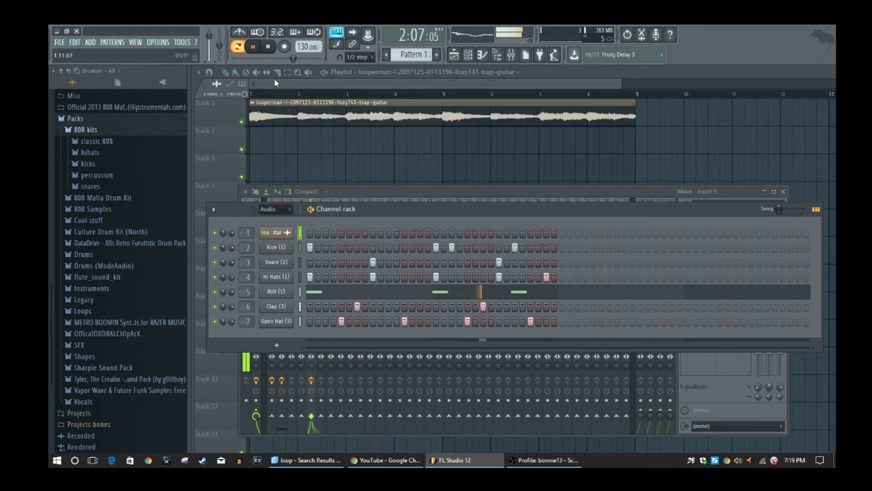
{"action": "left_click", "coordinate": [268, 49]}
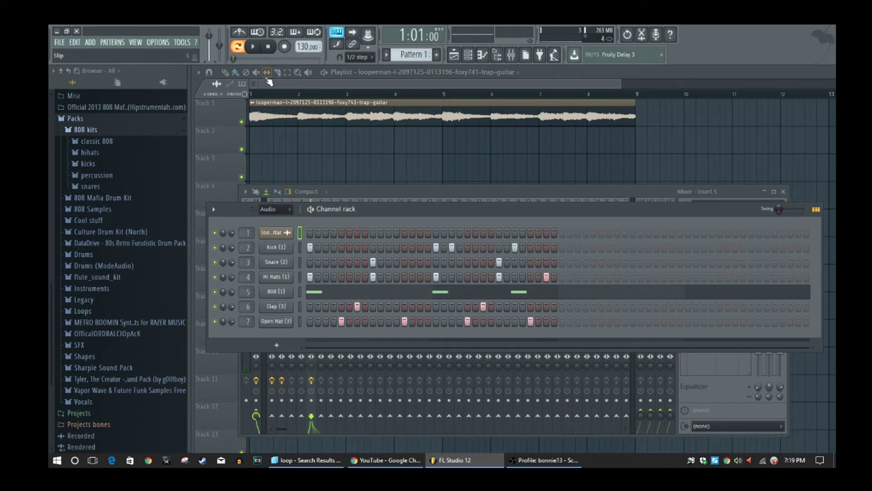
- Open the percs folder of the OfficalORDRALCIOpAcK pack and add Percs (2) as a new channel
{"action": "left_click", "coordinate": [107, 333]}
{"action": "left_click", "coordinate": [88, 351]}
{"action": "left_click_drag", "start_coordinate": [97, 372], "coordinate": [277, 334]}
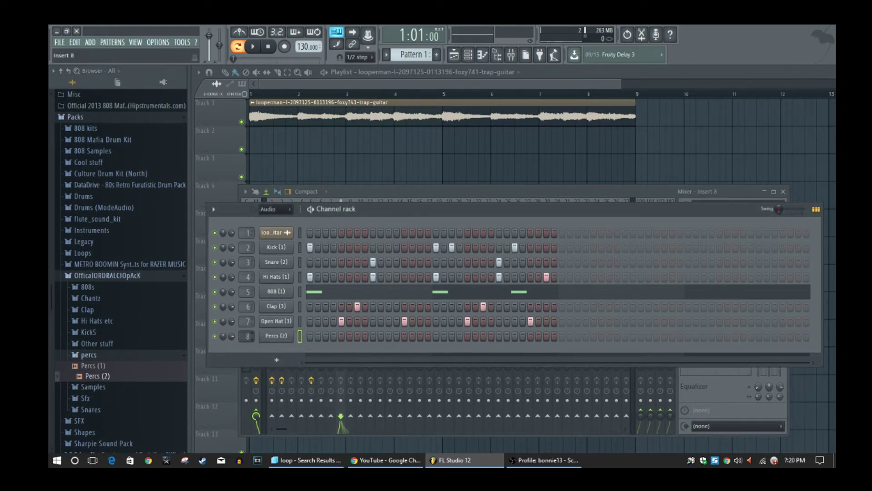
- Fill Percs (2) on each 2 steps, remove every other hit to keep steps 1, 5, 9 through 29, and play the pattern
{"action": "right_click", "coordinate": [284, 339]}
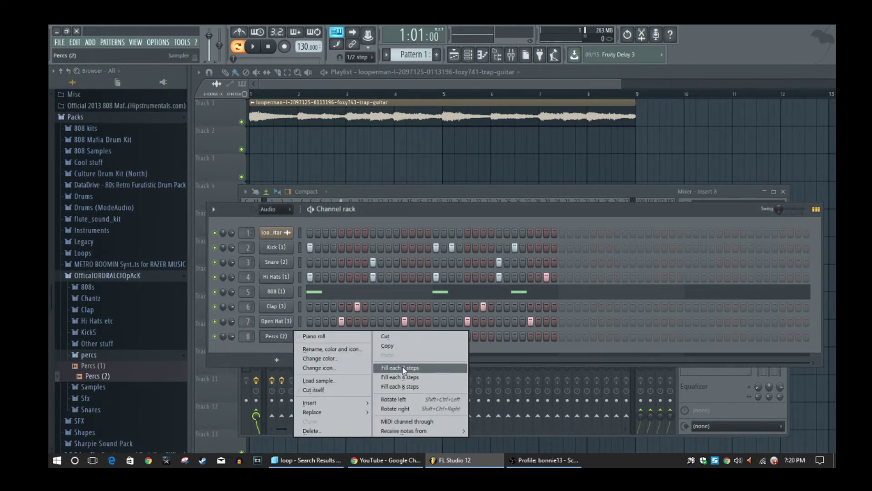
{"action": "left_click", "coordinate": [400, 368]}
{"action": "key", "text": "space"}
{"action": "left_click", "coordinate": [357, 338]}
{"action": "left_click", "coordinate": [389, 336]}
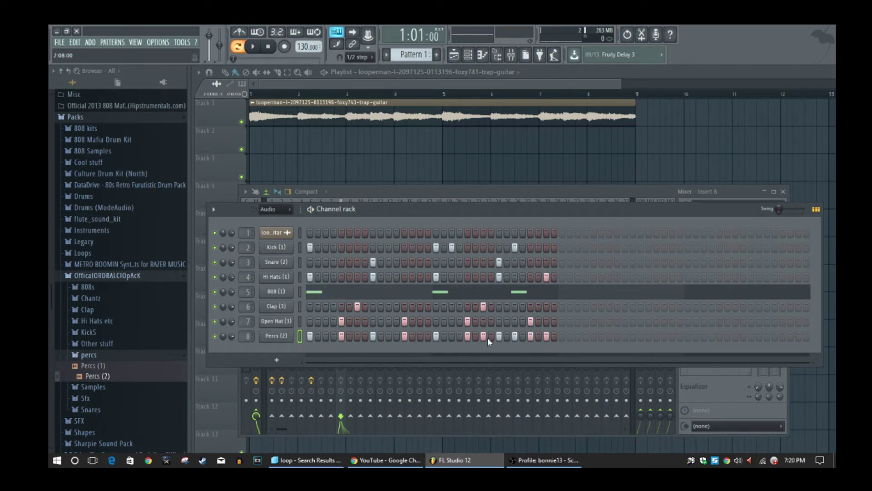
{"action": "left_click", "coordinate": [547, 337]}
{"action": "key", "text": "space"}
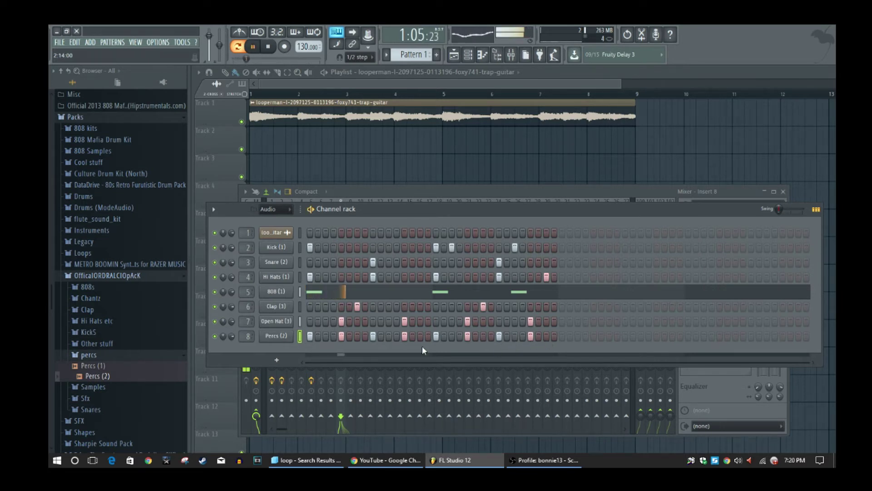
- Add Fruity Parametric EQ 2 to Insert 8, load its 20Hz + 18kHz cut preset and start the pattern playing
{"action": "key", "text": "space"}
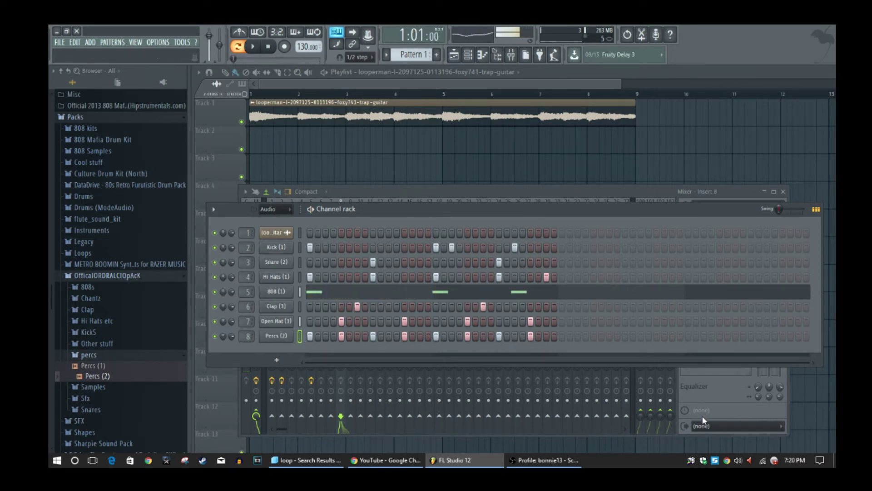
{"action": "left_click", "coordinate": [726, 416]}
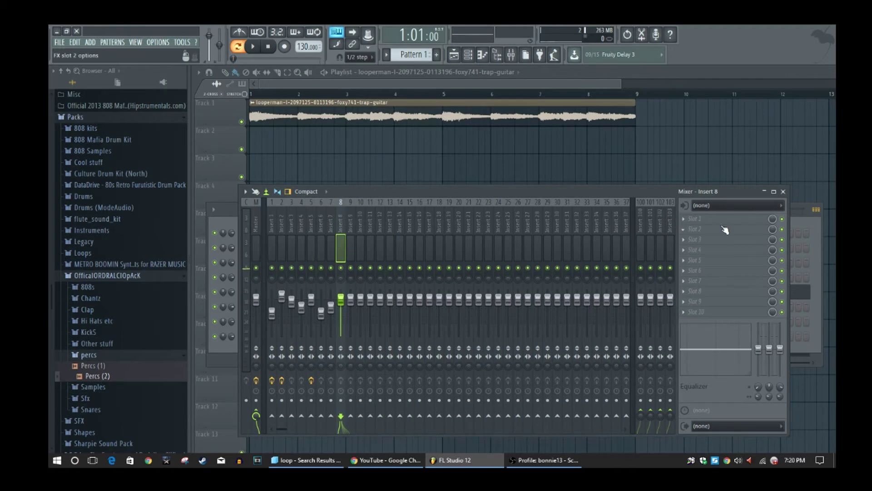
{"action": "left_click", "coordinate": [711, 220]}
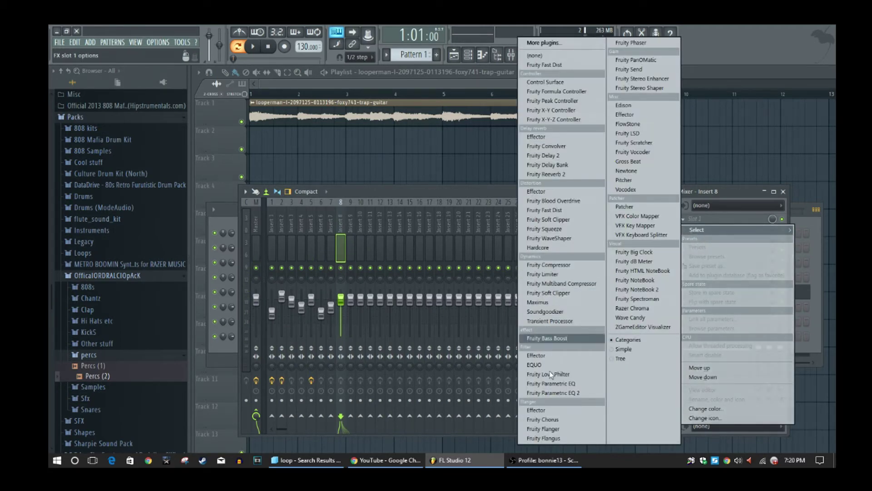
{"action": "left_click", "coordinate": [553, 392]}
{"action": "key", "text": "space"}
{"action": "left_click", "coordinate": [500, 142]}
- Lower the Insert 8 EQ's low-pass band to about 1866 Hz, close the EQ and return to the channel rack to listen
{"action": "left_click_drag", "start_coordinate": [432, 221], "coordinate": [368, 226]}
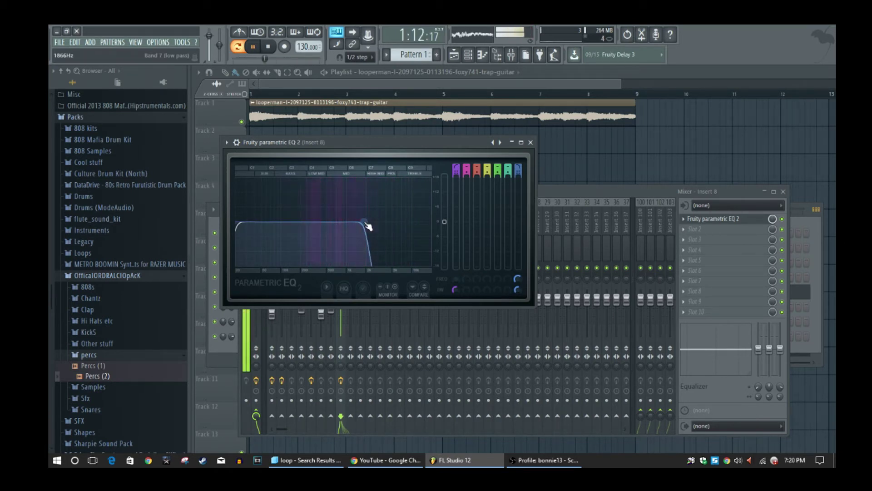
{"action": "left_click", "coordinate": [531, 142]}
{"action": "key", "text": "space"}
{"action": "left_click", "coordinate": [709, 219]}
{"action": "left_click", "coordinate": [709, 218]}
{"action": "key", "text": "F6"}
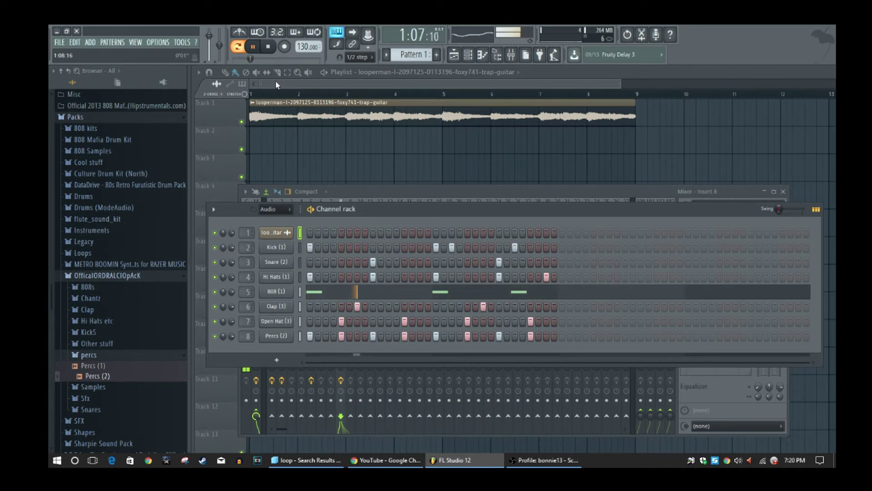
{"action": "left_click", "coordinate": [269, 48]}
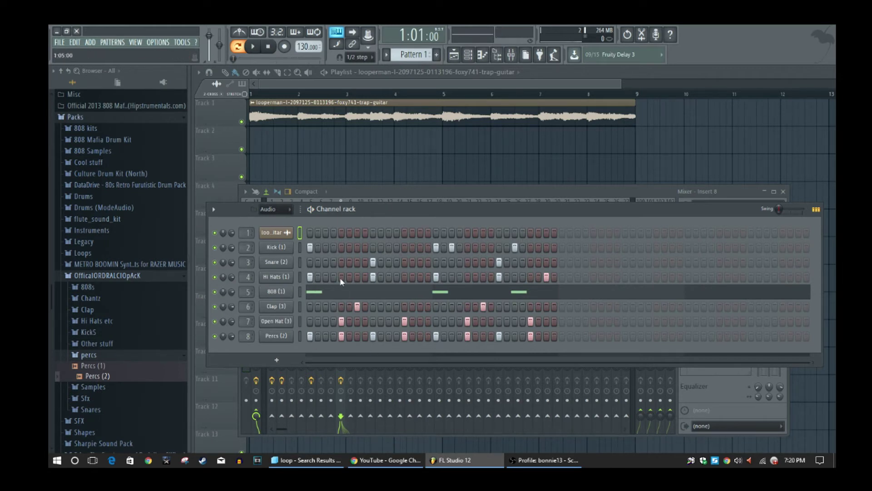
- Open the Hi Hats (1) piano roll and set the first C5 note's length to 0:00:12
{"action": "left_click", "coordinate": [265, 277]}
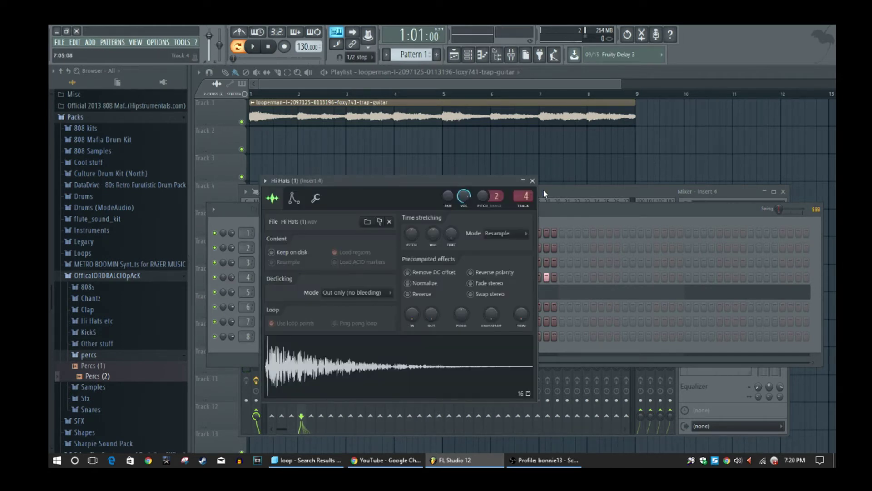
{"action": "left_click", "coordinate": [533, 180]}
{"action": "right_click", "coordinate": [275, 282]}
{"action": "left_click", "coordinate": [323, 277]}
{"action": "left_click_drag", "start_coordinate": [716, 100], "coordinate": [465, 109]}
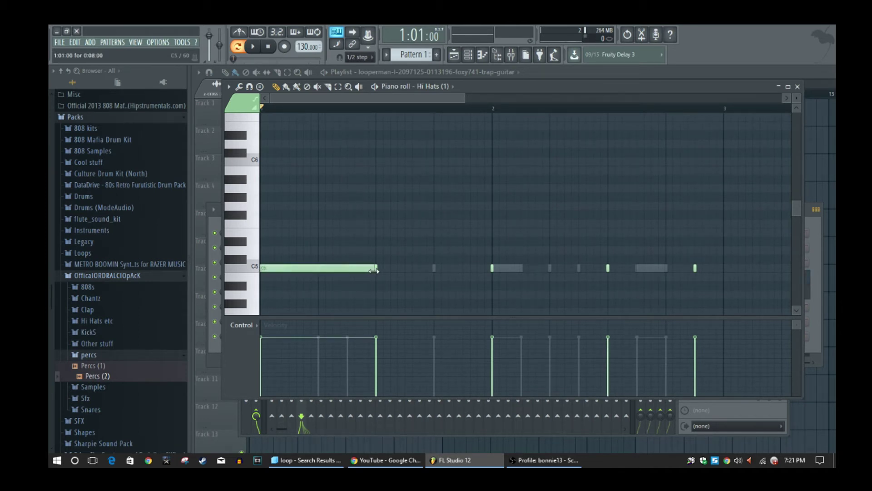
{"action": "left_click_drag", "start_coordinate": [374, 271], "coordinate": [144, 265]}
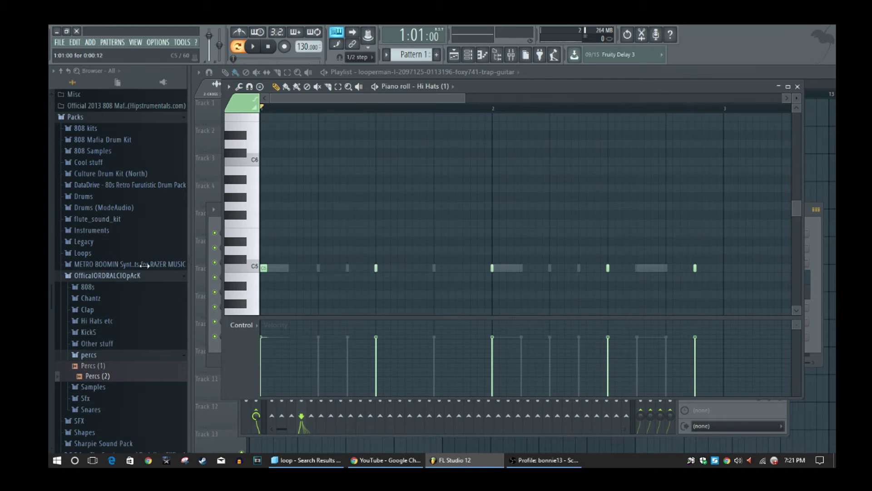
- Add descending B4 and A#4 notes of the same length after the first hi-hat note and play the pattern
{"action": "left_click", "coordinate": [262, 268]}
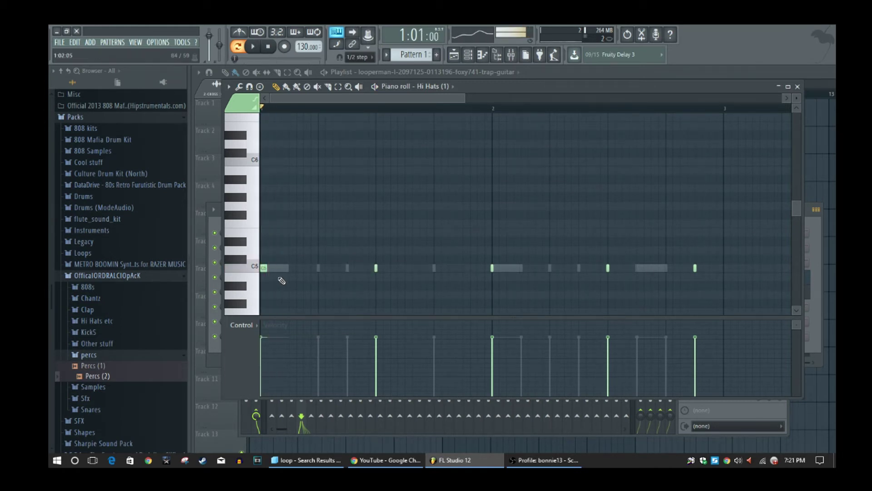
{"action": "left_click", "coordinate": [291, 286]}
{"action": "key", "text": "space"}
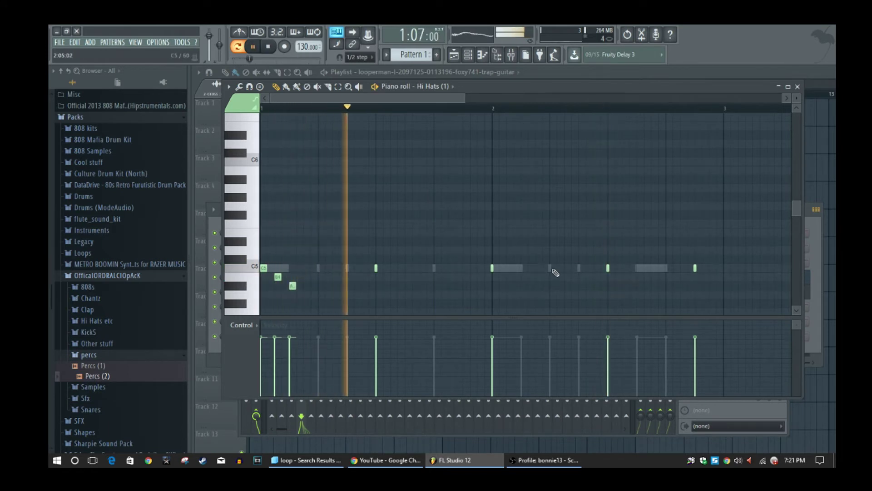
{"action": "key", "text": "space"}
- Add descending B4 and A#4 hi-hat notes after the hit starting bar 2, try an extra A4 note and remove it
{"action": "left_click", "coordinate": [503, 278]}
{"action": "left_click", "coordinate": [516, 286]}
{"action": "key", "text": "space"}
{"action": "left_click", "coordinate": [531, 295]}
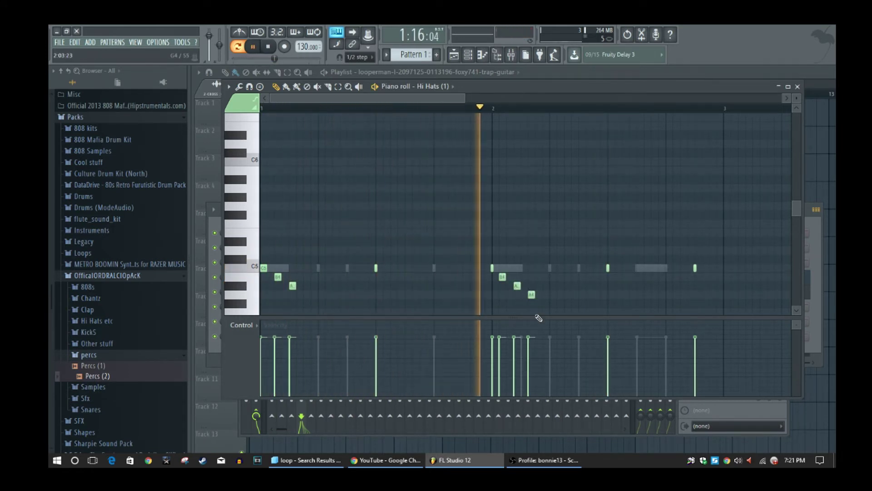
{"action": "right_click", "coordinate": [532, 294]}
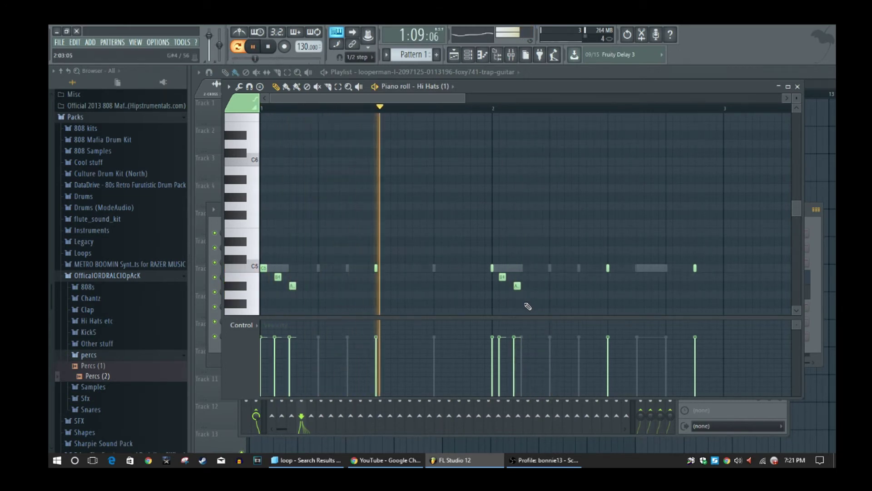
{"action": "key", "text": "space"}
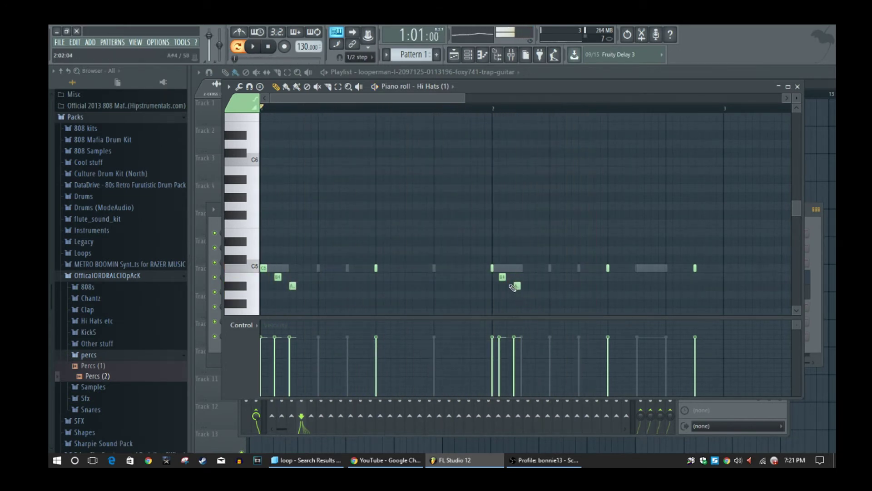
- Shift the B4 and A#4 notes in bar 2 slightly later, play the hi-hat roll and close the piano roll
{"action": "mouse_move", "coordinate": [518, 286]}
{"action": "left_mouse_down"}
{"action": "mouse_move", "coordinate": [511, 278]}
{"action": "mouse_move", "coordinate": [533, 287]}
{"action": "left_mouse_up"}
{"action": "key", "text": "space"}
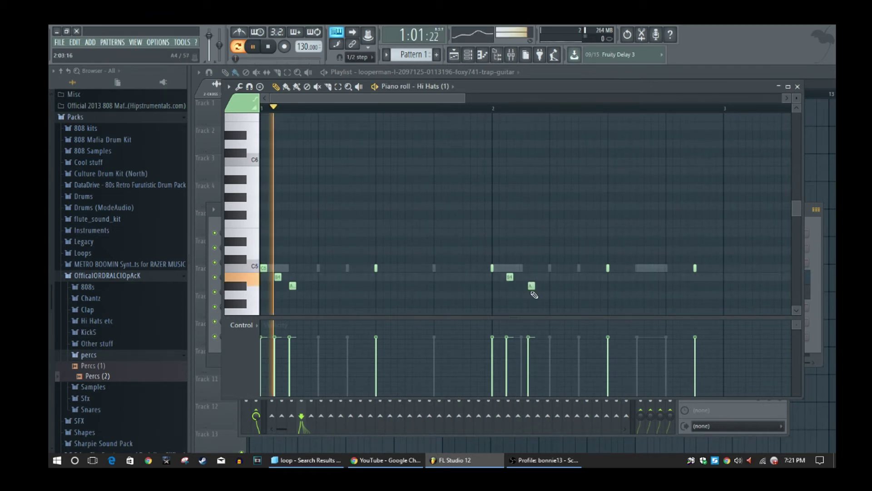
{"action": "key", "text": "space"}
{"action": "left_click_drag", "start_coordinate": [532, 288], "coordinate": [525, 287]}
{"action": "key", "text": "space"}
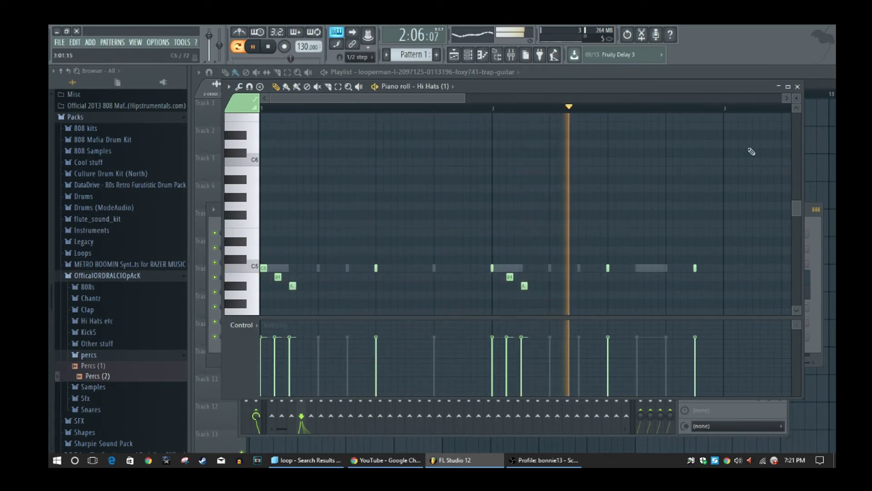
{"action": "left_click", "coordinate": [797, 86]}
{"action": "key", "text": "space"}
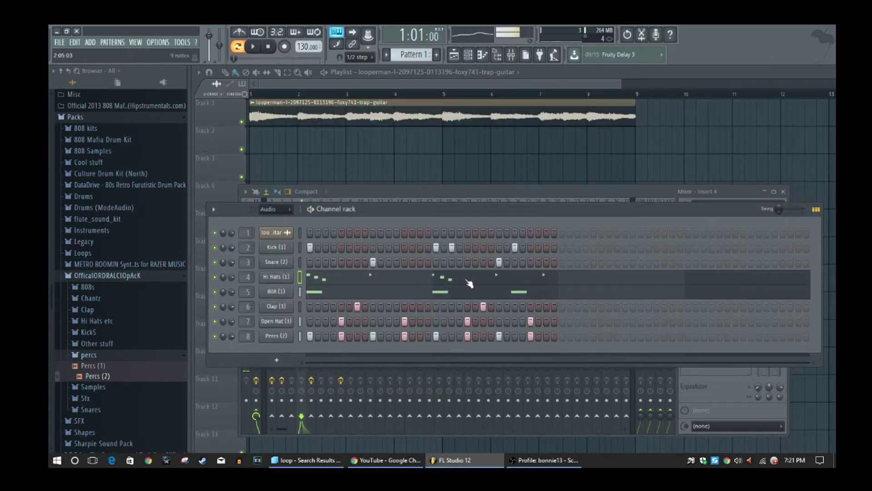
- Lengthen the hi-hat hit starting bar 2, add another short C5 hit late in bar 2 and listen from the channel rack
{"action": "left_click", "coordinate": [468, 281]}
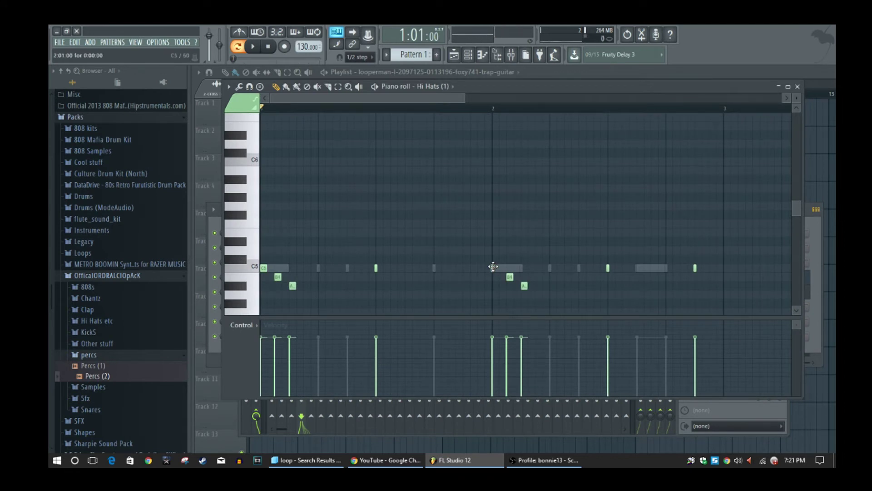
{"action": "key", "text": "F7"}
{"action": "key", "text": "space"}
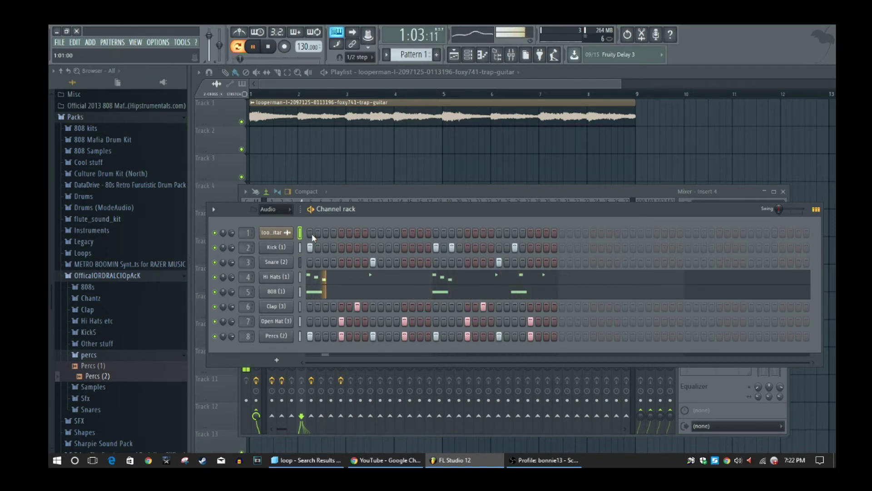
{"action": "left_click", "coordinate": [268, 47]}
- Browse the packs to Legacy > Drums > Vintage and add the VT_CB sample as a new channel
{"action": "left_click", "coordinate": [113, 275]}
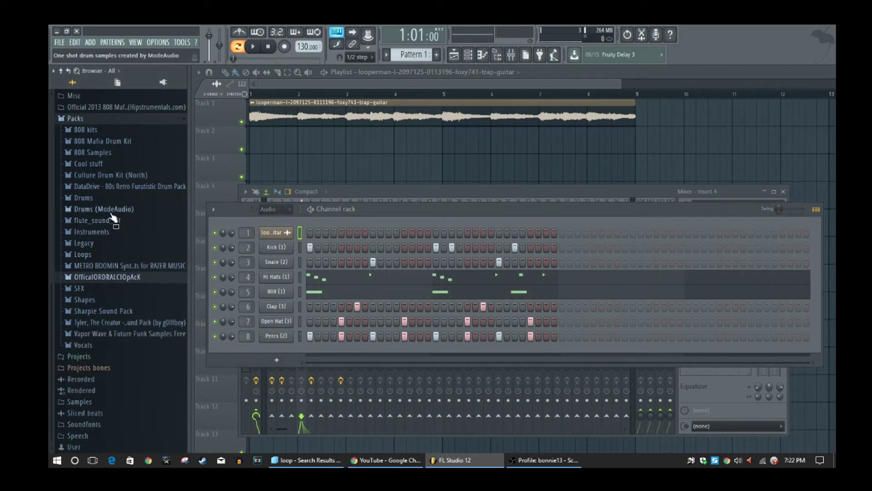
{"action": "left_click", "coordinate": [84, 198]}
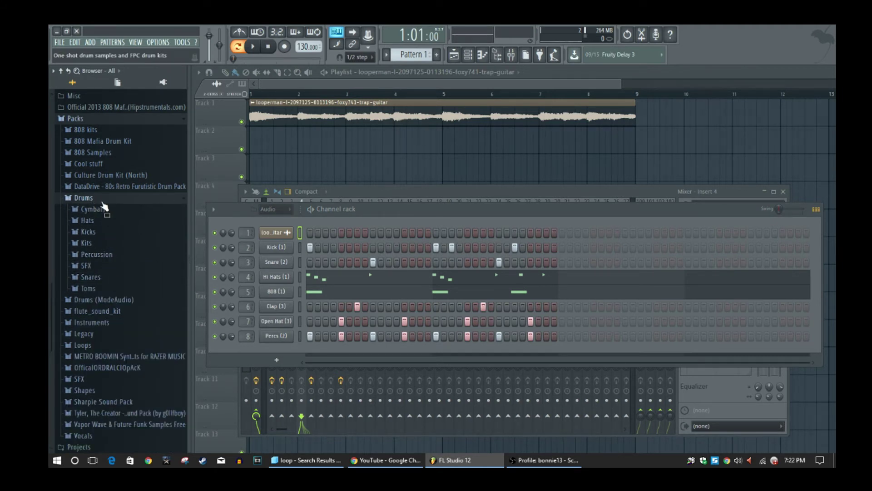
{"action": "left_click", "coordinate": [102, 198]}
{"action": "left_click", "coordinate": [113, 244]}
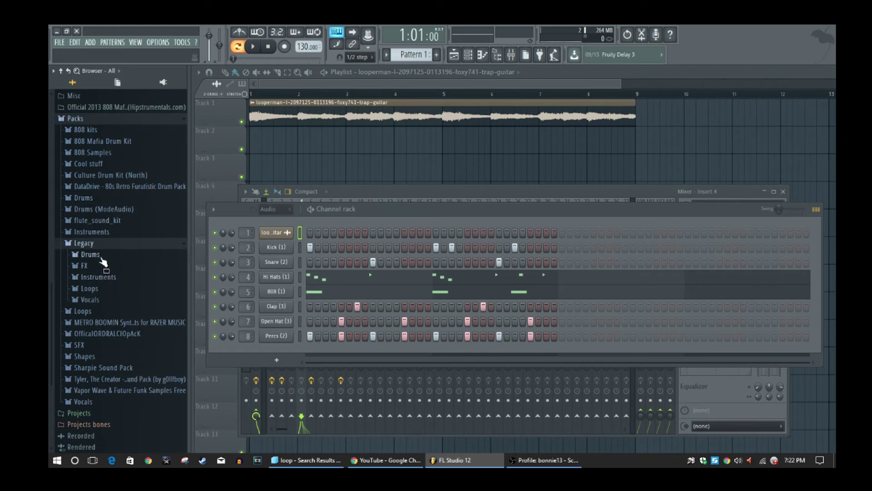
{"action": "left_click", "coordinate": [101, 258]}
{"action": "left_click", "coordinate": [119, 320]}
{"action": "left_click", "coordinate": [115, 232]}
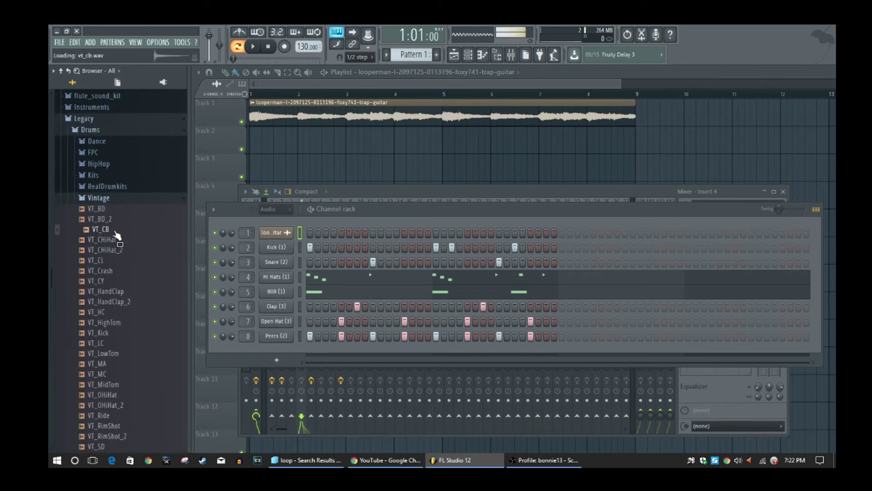
{"action": "left_click_drag", "start_coordinate": [109, 234], "coordinate": [278, 359]}
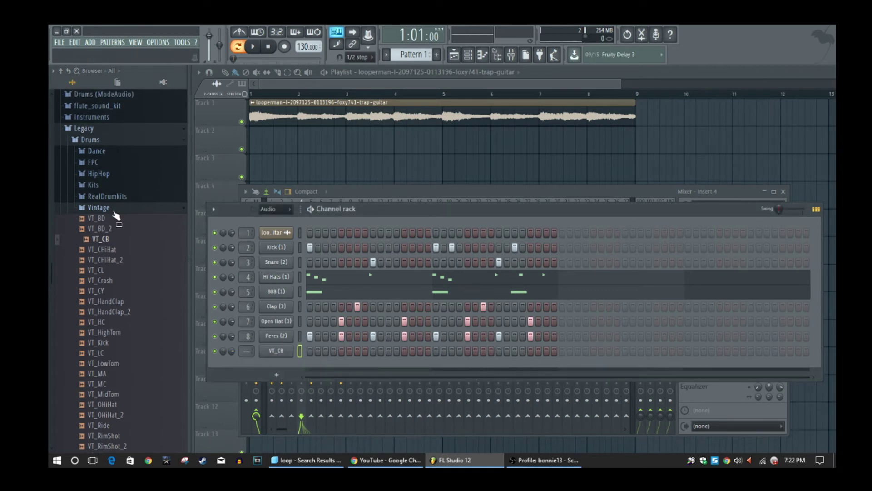
{"action": "left_click", "coordinate": [117, 208]}
- Copy the Snare (2) step pattern to the VT_CB channel and play it briefly
{"action": "right_click", "coordinate": [276, 262]}
{"action": "left_click", "coordinate": [385, 273]}
{"action": "right_click", "coordinate": [275, 350]}
{"action": "left_click", "coordinate": [387, 362]}
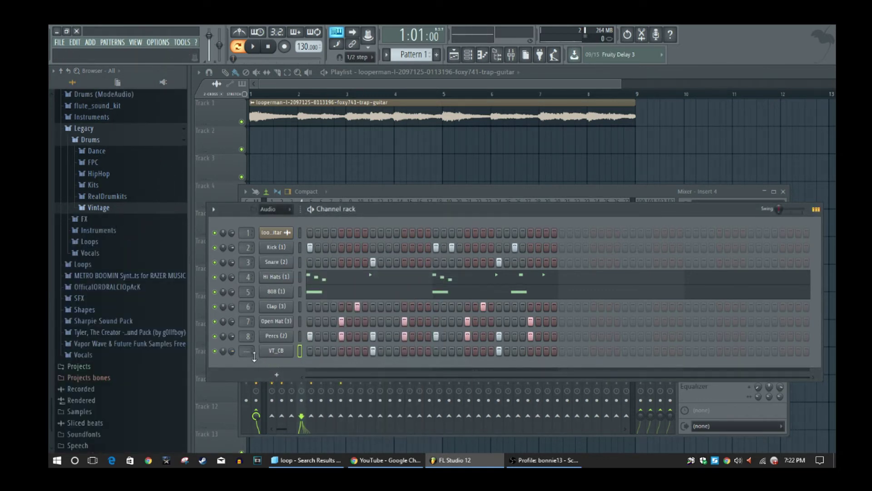
{"action": "key", "text": "space"}
{"action": "key", "text": "space"}
- Route VT_CB to mixer track 9 and add Fruity Parametric EQ 2 there with the 20Hz + 18kHz cut preset
{"action": "left_click_drag", "start_coordinate": [249, 356], "coordinate": [248, 350]}
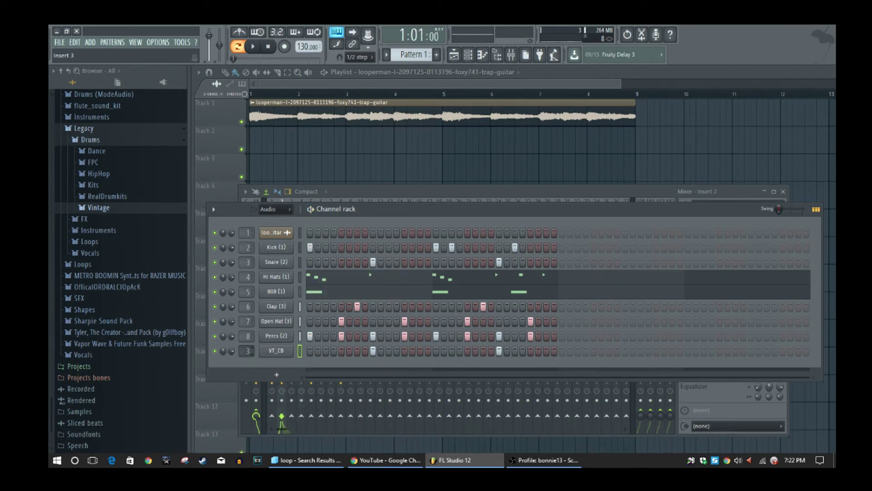
{"action": "left_click", "coordinate": [712, 409]}
{"action": "left_click", "coordinate": [714, 224]}
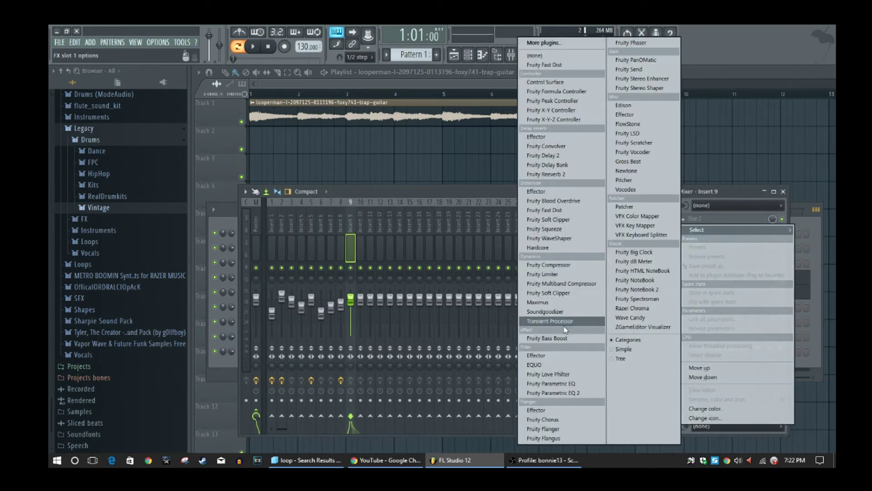
{"action": "left_click", "coordinate": [559, 390]}
{"action": "key", "text": "space"}
{"action": "left_click", "coordinate": [526, 167]}
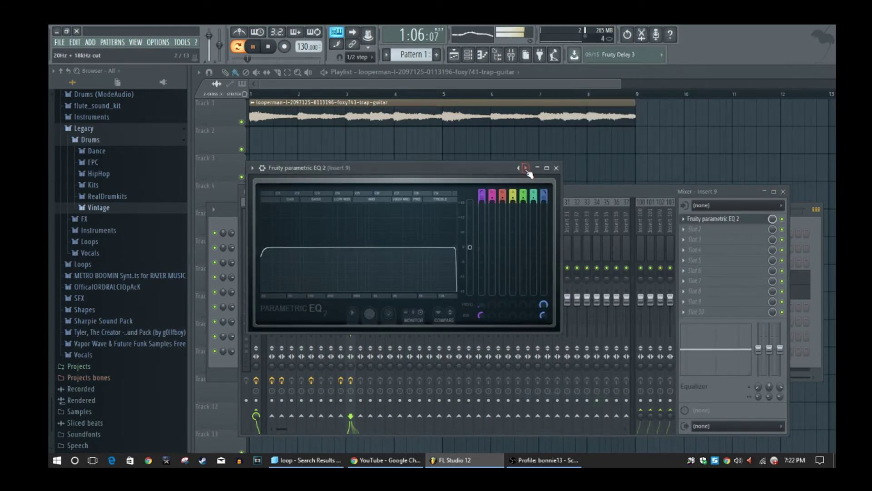
- Lower the Insert 9 EQ's low-pass cutoff, set the track's level to 55% and return to the channel rack
{"action": "left_click_drag", "start_coordinate": [456, 247], "coordinate": [390, 248]}
{"action": "left_click", "coordinate": [557, 168]}
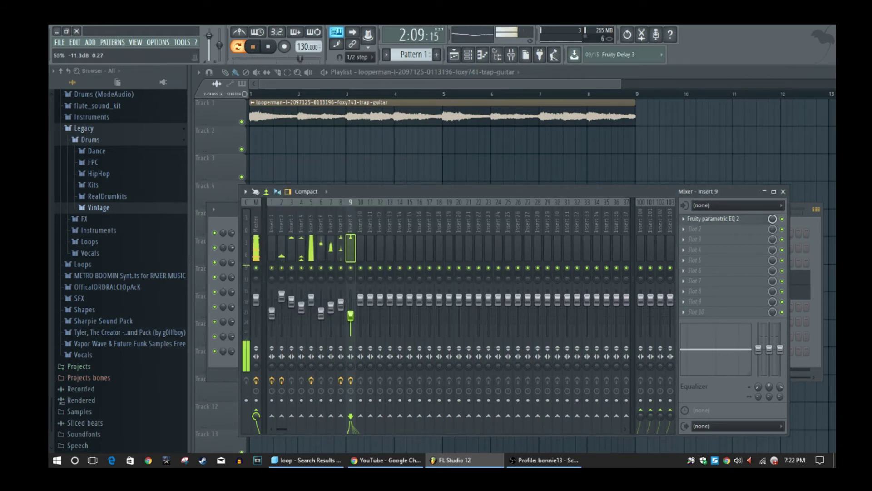
{"action": "left_click", "coordinate": [220, 208]}
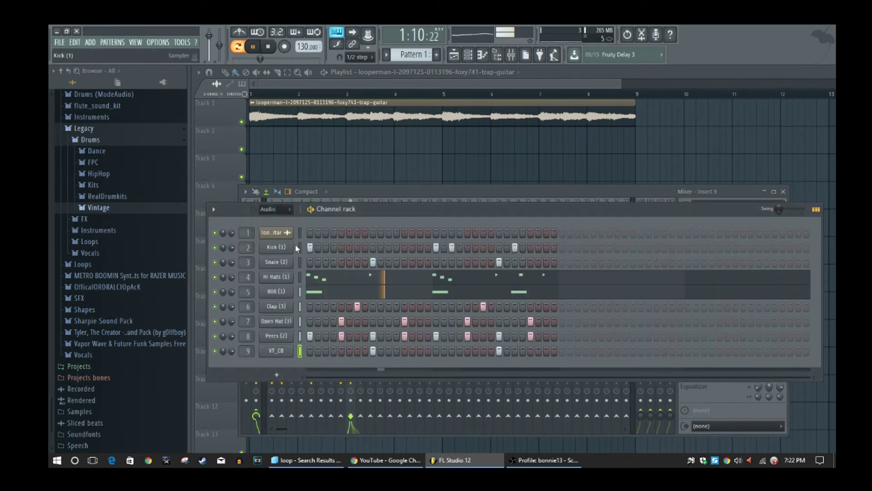
{"action": "key", "text": "space"}
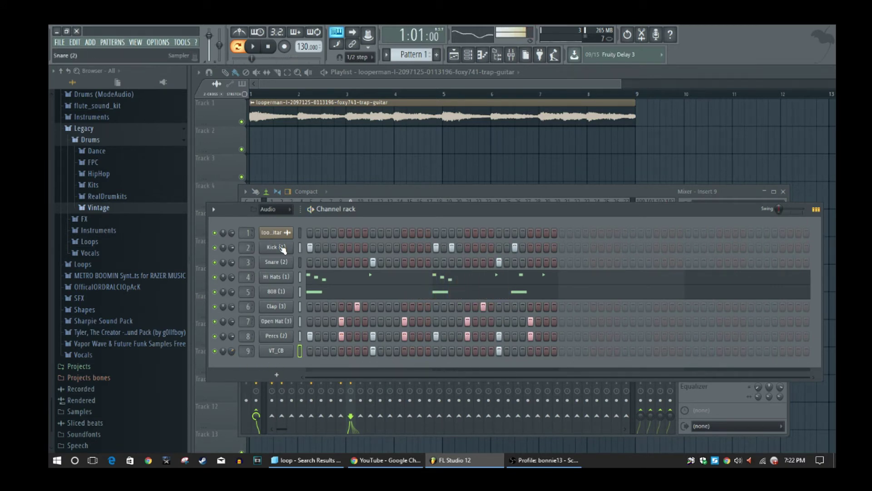
- Play the full drum pattern together with the guitar loop
{"action": "left_click", "coordinate": [309, 233]}
{"action": "key", "text": "space"}
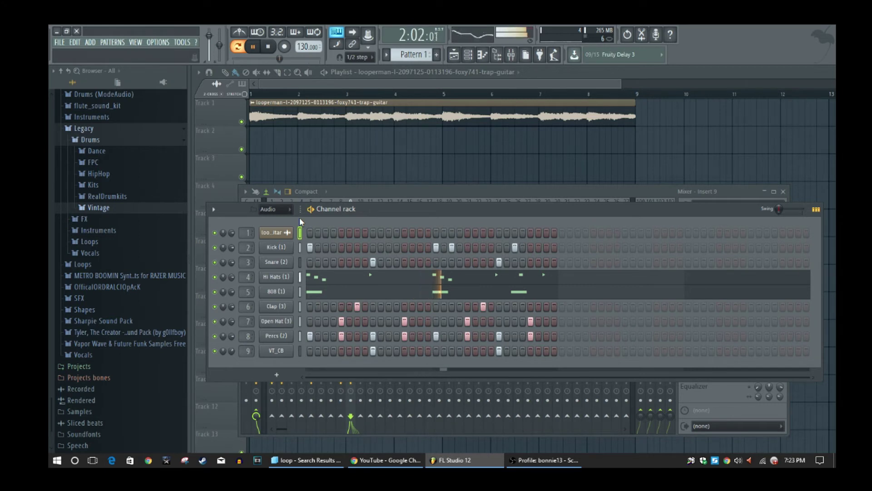
{"action": "key", "text": "space"}
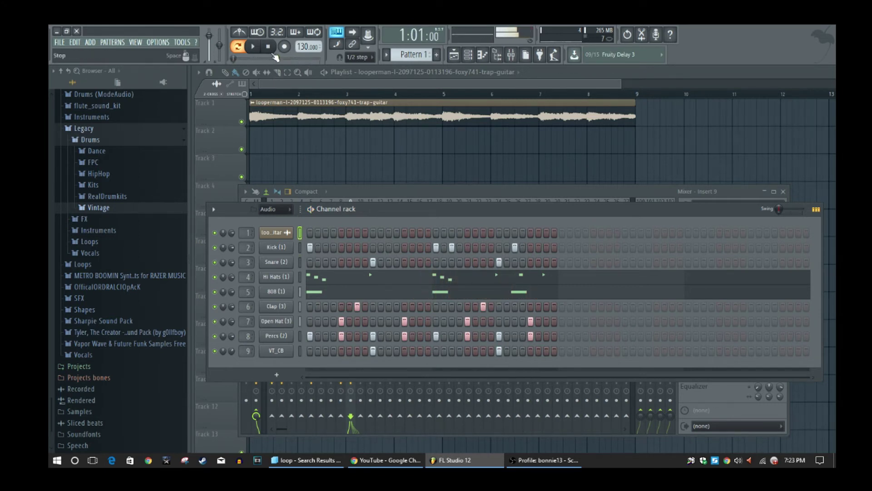
- Select all three 808 (1) notes in the piano roll, transpose them down one octave to C4 and play the pattern
{"action": "left_click", "coordinate": [361, 293]}
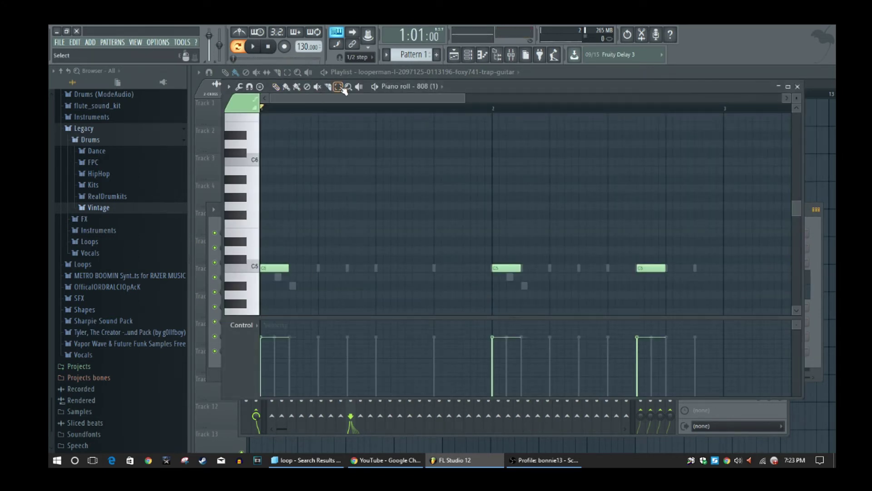
{"action": "left_click_drag", "start_coordinate": [718, 272], "coordinate": [259, 246]}
{"action": "scroll", "coordinate": [797, 223], "scroll_direction": "down", "scroll_amount": 4}
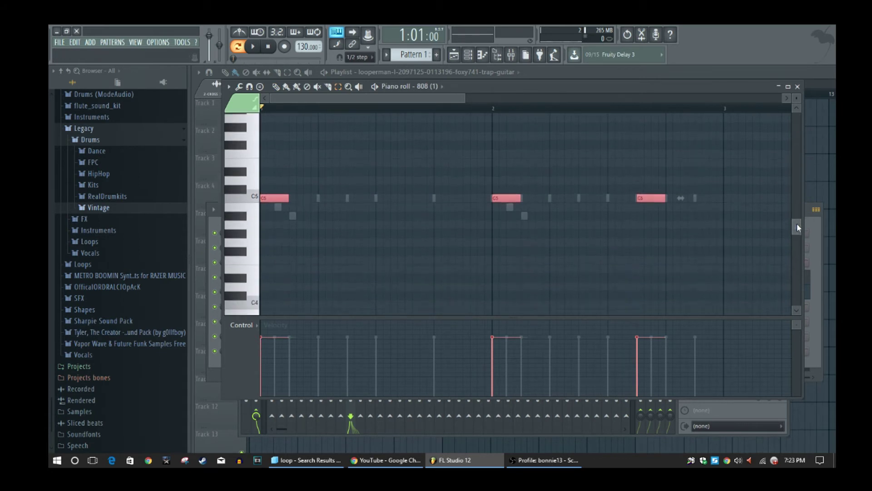
{"action": "key", "text": "ctrl+Down"}
{"action": "key", "text": "space"}
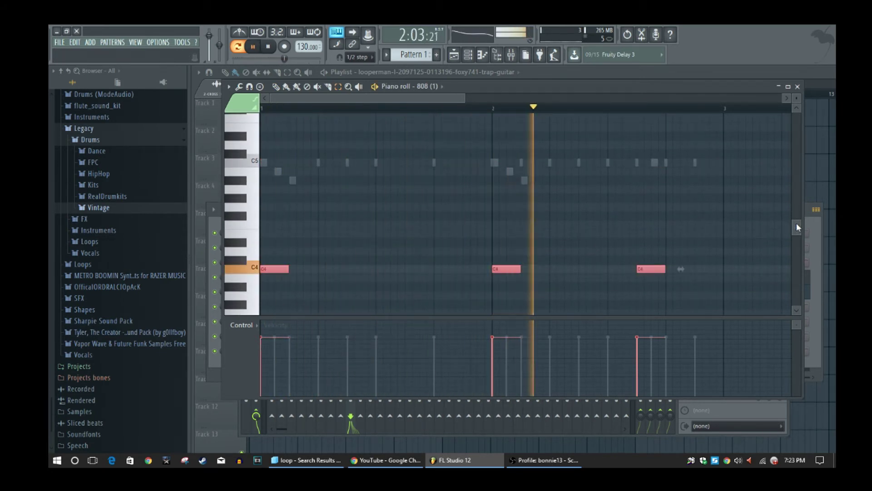
{"action": "key", "text": "space"}
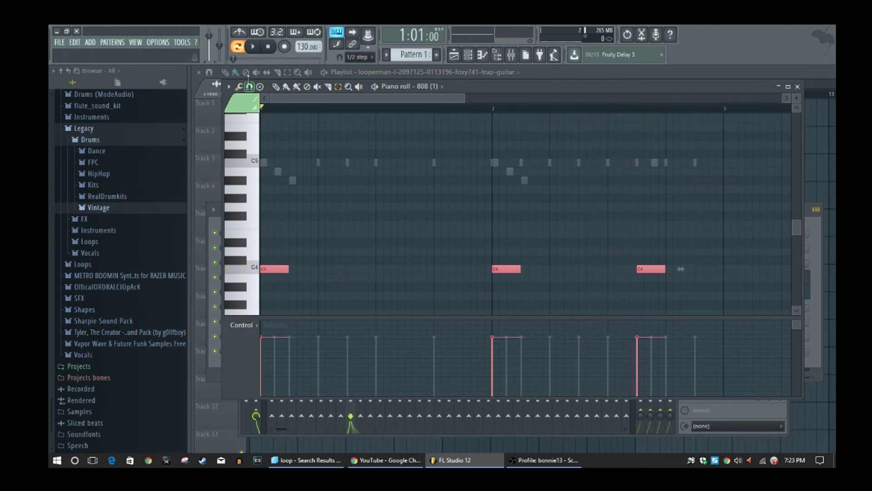
- Raise the three selected 808 notes to F4, play them back and return to the channel rack
{"action": "left_click_drag", "start_coordinate": [282, 269], "coordinate": [272, 225]}
{"action": "key", "text": "space"}
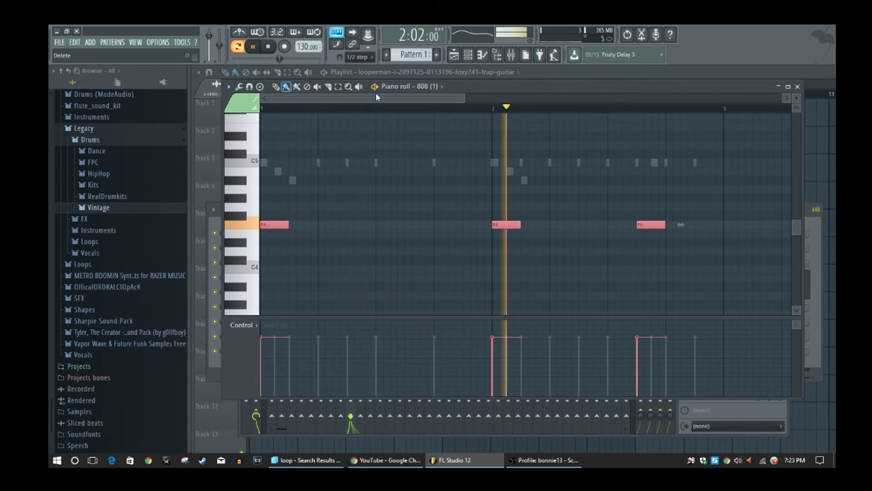
{"action": "left_click", "coordinate": [797, 86]}
{"action": "left_click", "coordinate": [268, 47]}
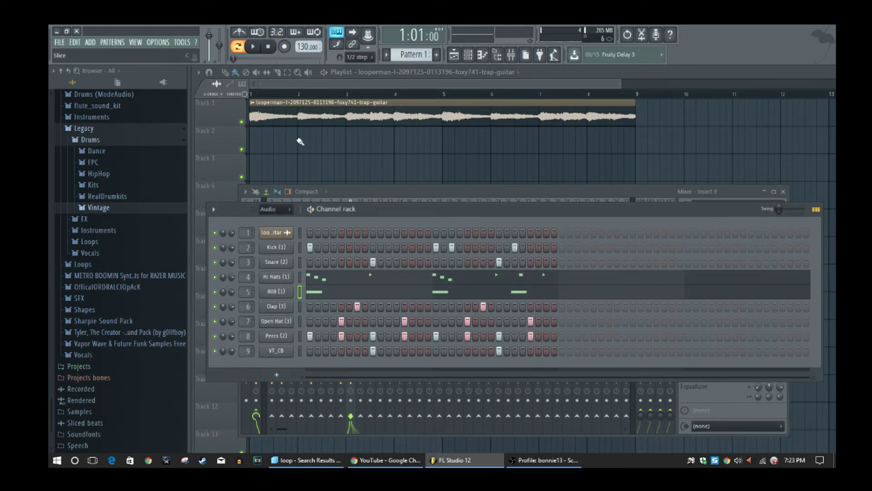
- Check the 808 (1) notes briefly and play the whole pattern from the channel rack
{"action": "left_click", "coordinate": [356, 295]}
{"action": "left_click", "coordinate": [796, 87]}
{"action": "key", "text": "space"}
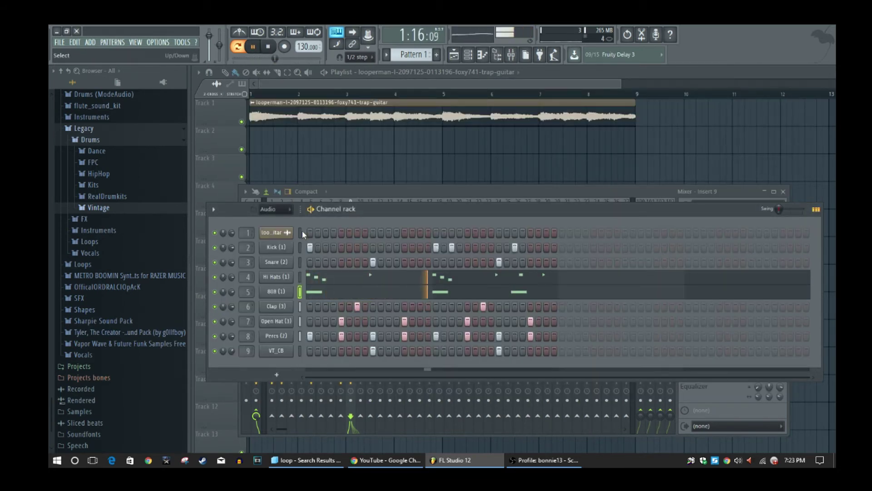
{"action": "left_click", "coordinate": [269, 47]}
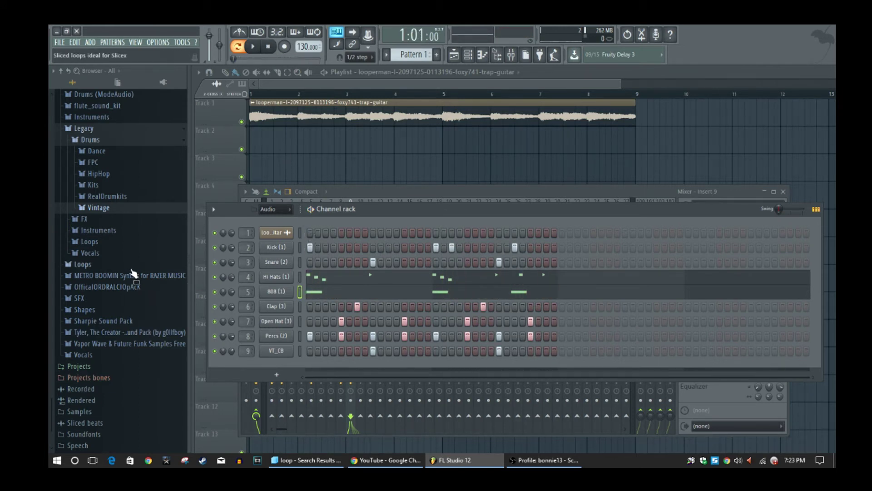
- Preview the CHANT samples in the OfficalORDRALCIOpAcK pack's Chantz folder and play the pattern for comparison
{"action": "left_click", "coordinate": [91, 129]}
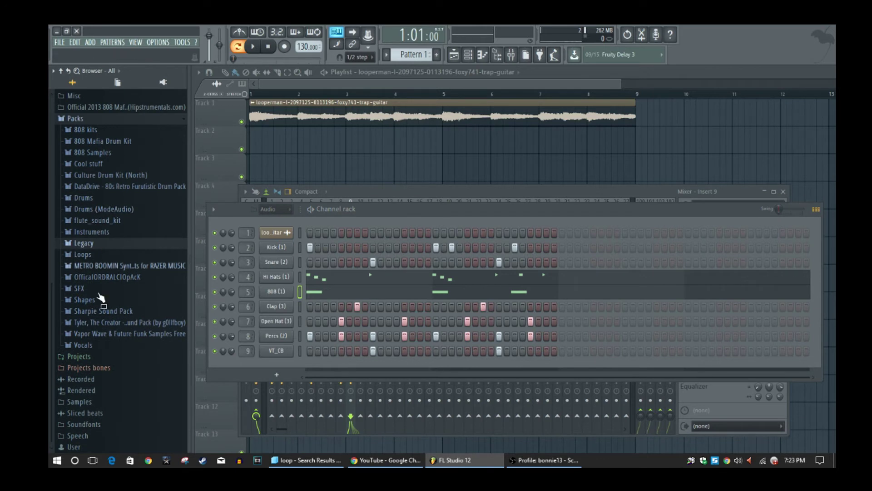
{"action": "left_click", "coordinate": [127, 276]}
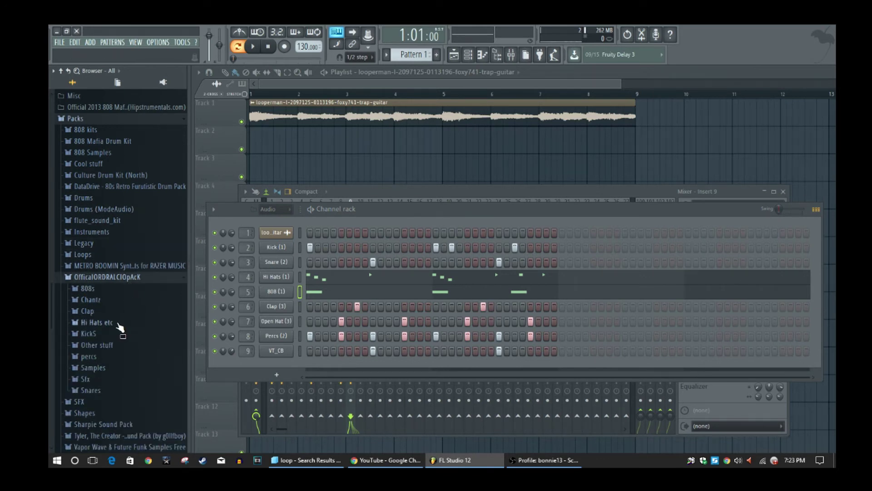
{"action": "left_click", "coordinate": [112, 301]}
{"action": "left_click", "coordinate": [120, 331]}
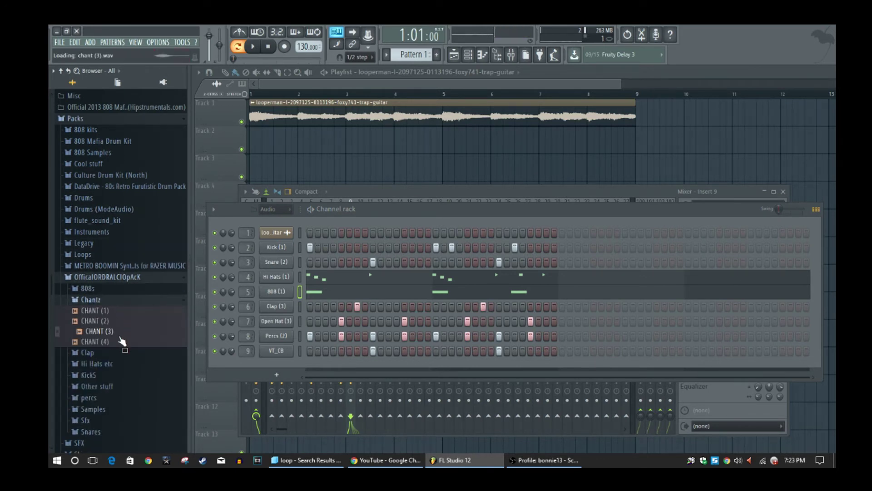
{"action": "left_click", "coordinate": [121, 341]}
{"action": "left_click", "coordinate": [114, 312]}
{"action": "left_click_drag", "start_coordinate": [114, 317], "coordinate": [113, 319]}
{"action": "key", "text": "space"}
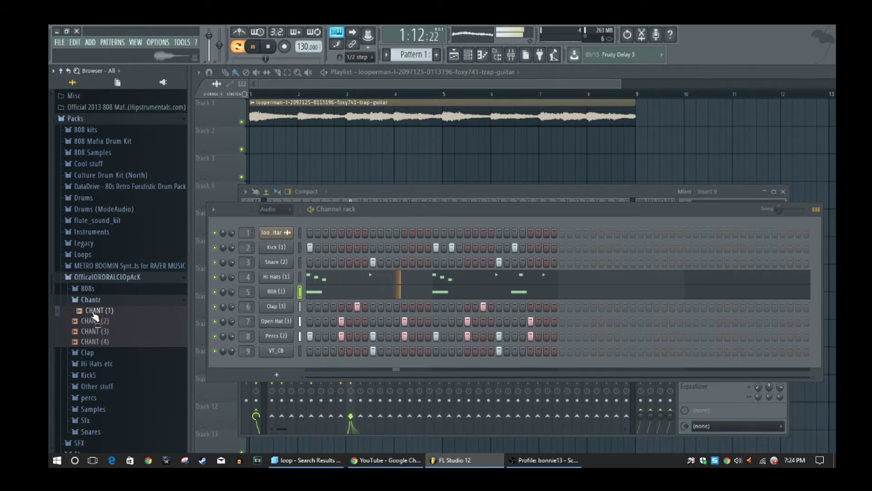
{"action": "key", "text": "space"}
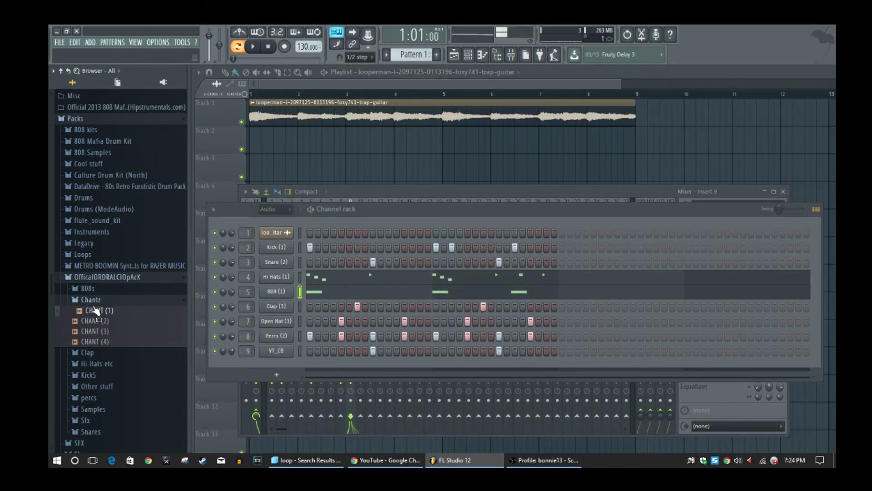
- Add the CHANT (1) sample from the Chantz folder to the channel rack as a new channel below VT_CB
{"action": "left_click", "coordinate": [91, 300]}
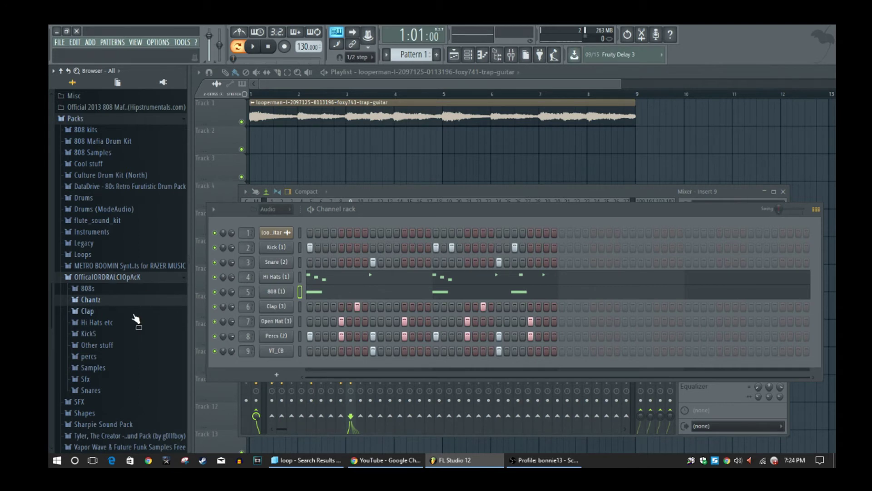
{"action": "left_click", "coordinate": [113, 278]}
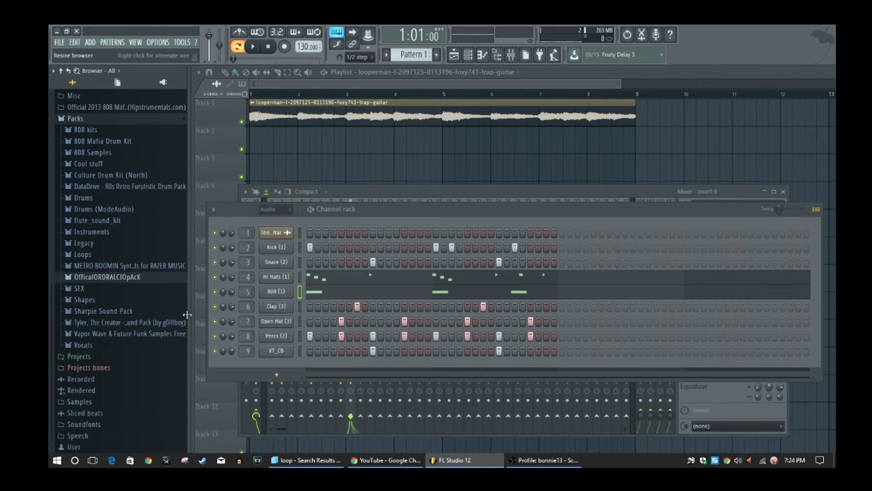
{"action": "left_click", "coordinate": [111, 276]}
{"action": "left_click", "coordinate": [114, 300]}
{"action": "left_click_drag", "start_coordinate": [134, 310], "coordinate": [247, 361]}
{"action": "key", "text": "space"}
- Program CHANT (1) hits on steps 5 and 21 while the pattern plays
{"action": "left_click", "coordinate": [342, 366]}
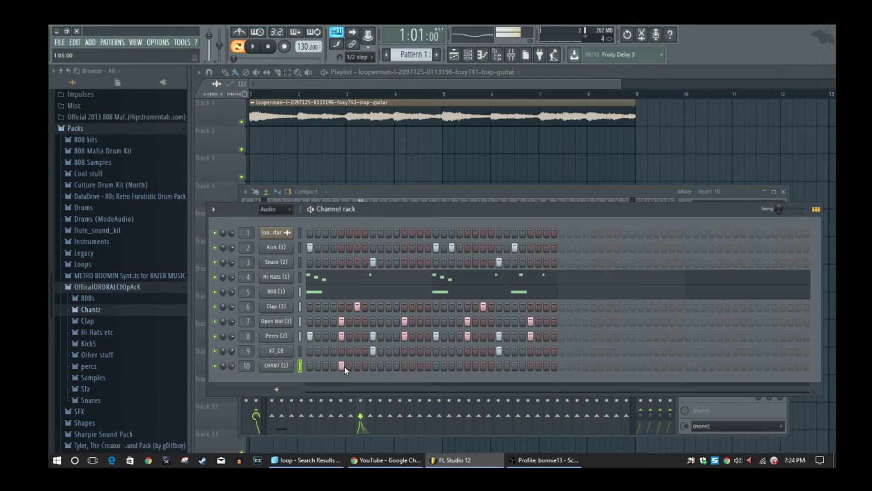
{"action": "left_click", "coordinate": [459, 366]}
{"action": "left_click", "coordinate": [460, 366]}
{"action": "left_click", "coordinate": [467, 366]}
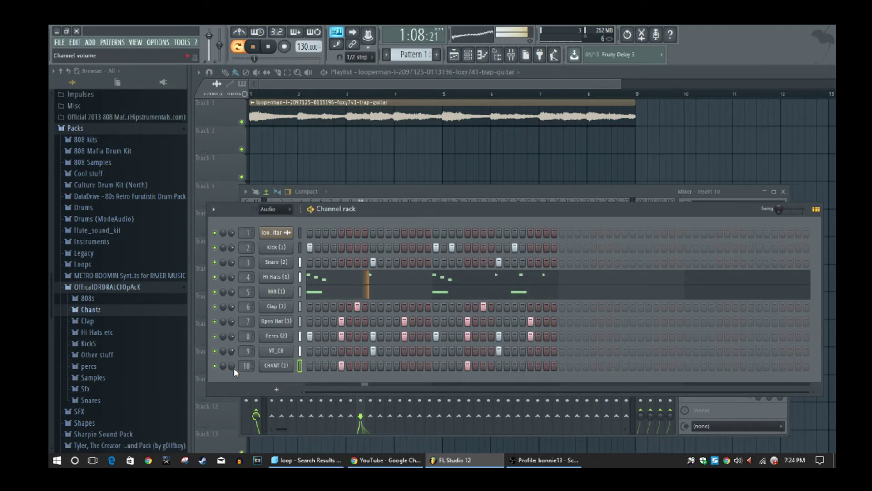
{"action": "left_click", "coordinate": [464, 295]}
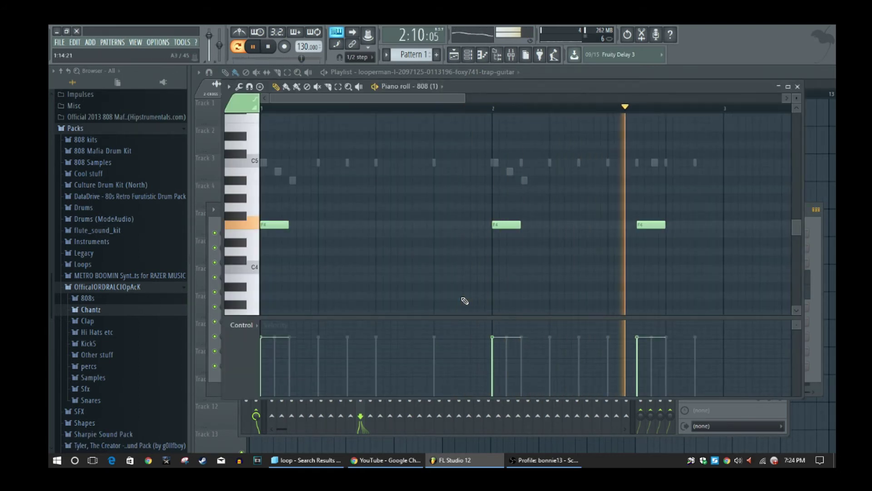
{"action": "key", "text": "space"}
{"action": "left_click", "coordinate": [797, 86]}
{"action": "left_click", "coordinate": [792, 102]}
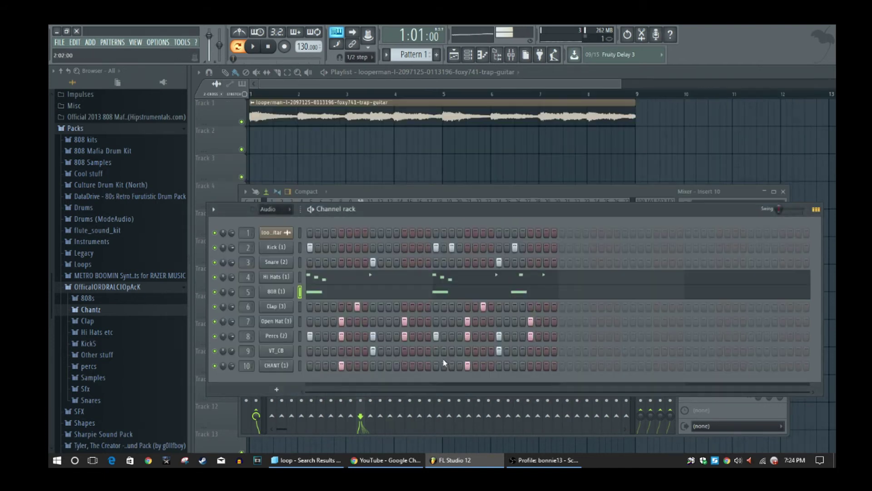
- Lower the Insert 10 mixer track to about 52% and listen to the pattern from the channel rack
{"action": "left_click", "coordinate": [730, 426]}
{"action": "key", "text": "space"}
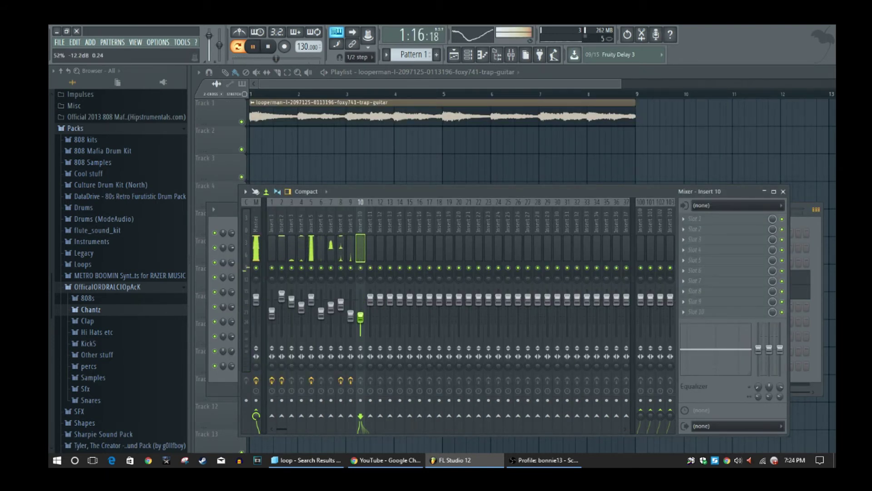
{"action": "left_click", "coordinate": [234, 220]}
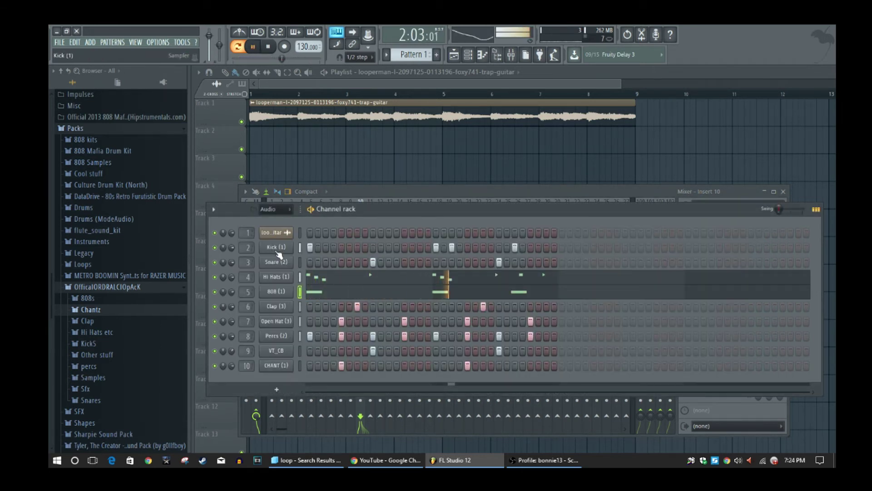
{"action": "left_click", "coordinate": [300, 233]}
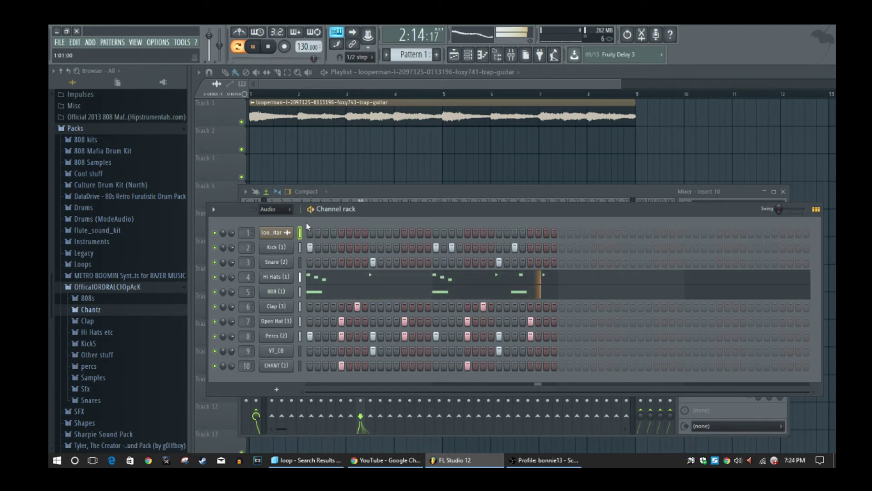
{"action": "key", "text": "space"}
- Move the third 808 (1) note up to F#4 and the second down to E4, checking them in playback
{"action": "left_click", "coordinate": [399, 295]}
{"action": "left_click_drag", "start_coordinate": [462, 102], "coordinate": [458, 102]}
{"action": "key", "text": "space"}
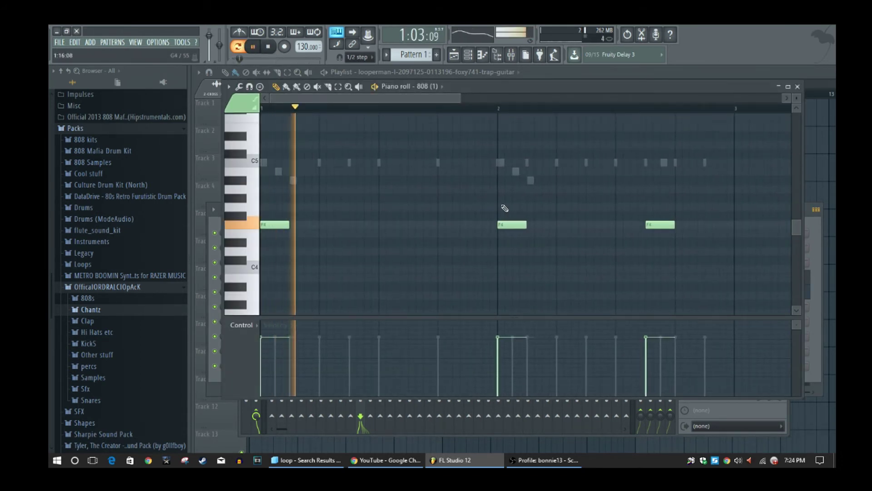
{"action": "key", "text": "space"}
{"action": "left_click_drag", "start_coordinate": [650, 225], "coordinate": [658, 216]}
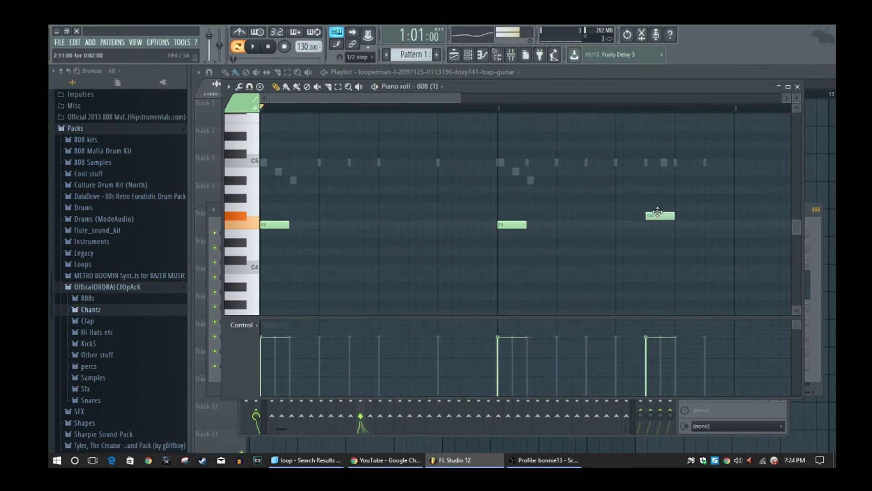
{"action": "key", "text": "space"}
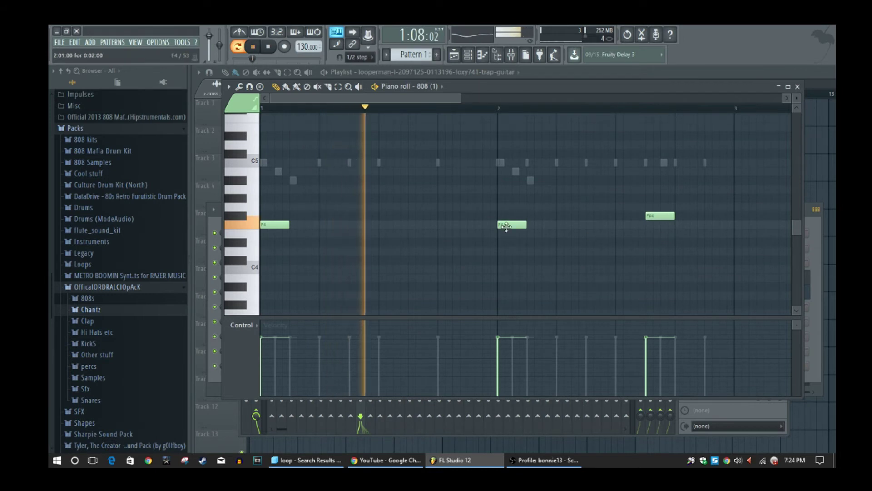
{"action": "left_click_drag", "start_coordinate": [511, 226], "coordinate": [509, 234]}
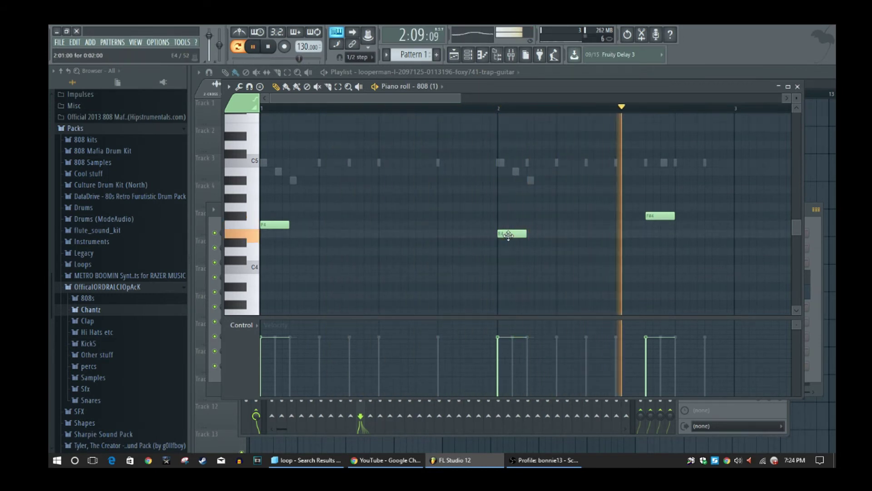
{"action": "left_click", "coordinate": [798, 87]}
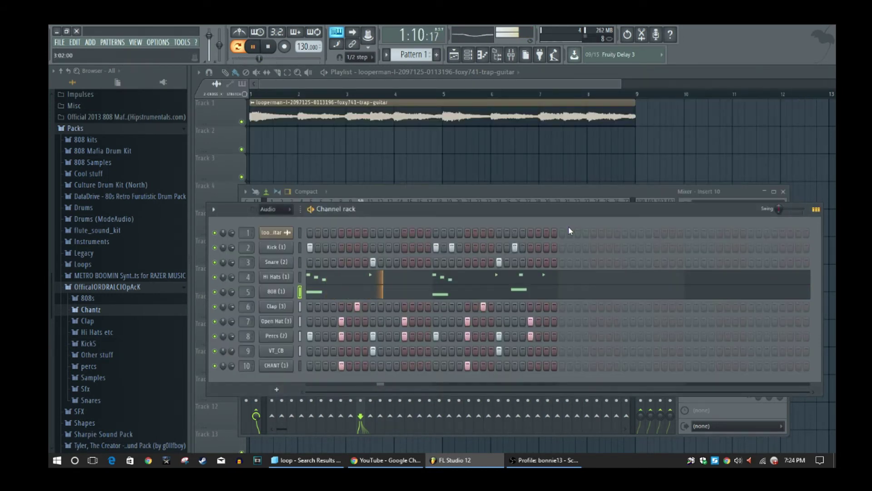
- Review the edited 808 (1) notes and play the full pattern with the chant
{"action": "key", "text": "space"}
{"action": "left_click", "coordinate": [473, 291]}
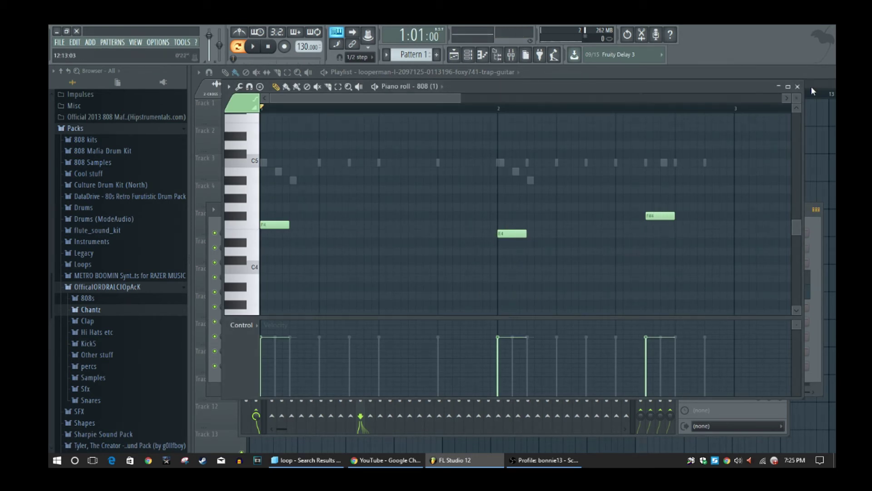
{"action": "left_click", "coordinate": [797, 86]}
{"action": "key", "text": "space"}
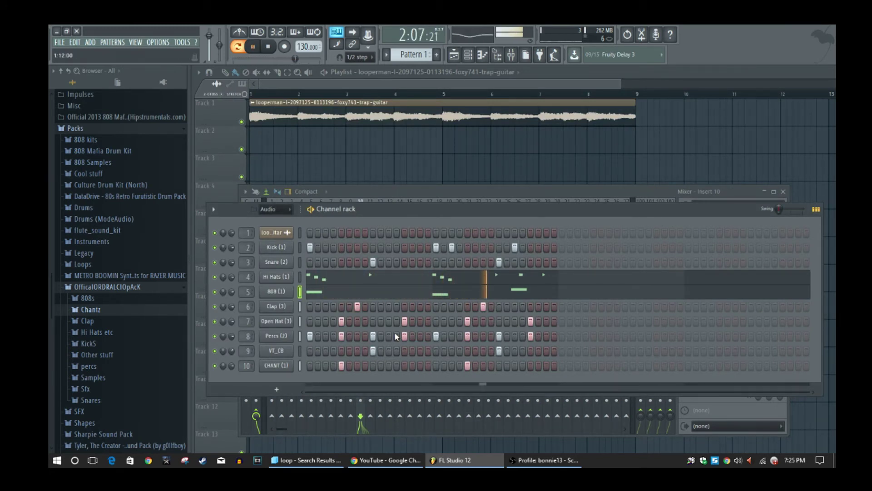
{"action": "key", "text": "space"}
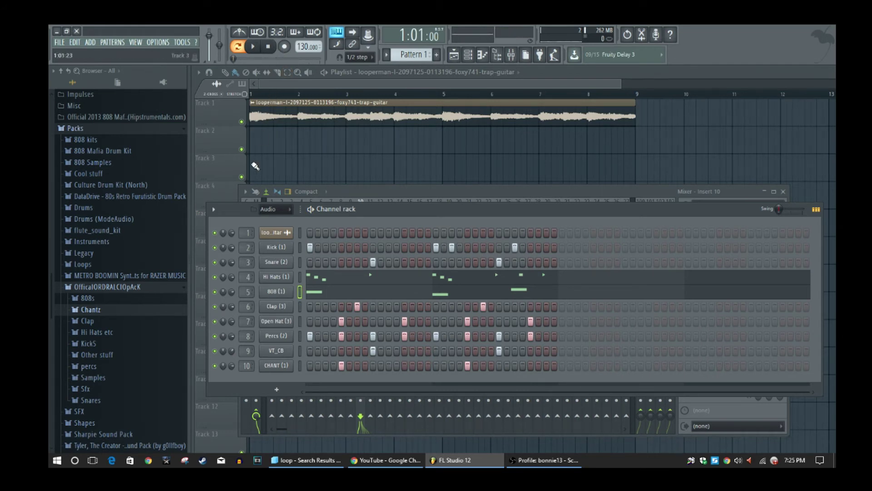
- Open the CHANT (1) notes in the piano roll and lower the first note's velocity, listening to the change
{"action": "left_click", "coordinate": [276, 366]}
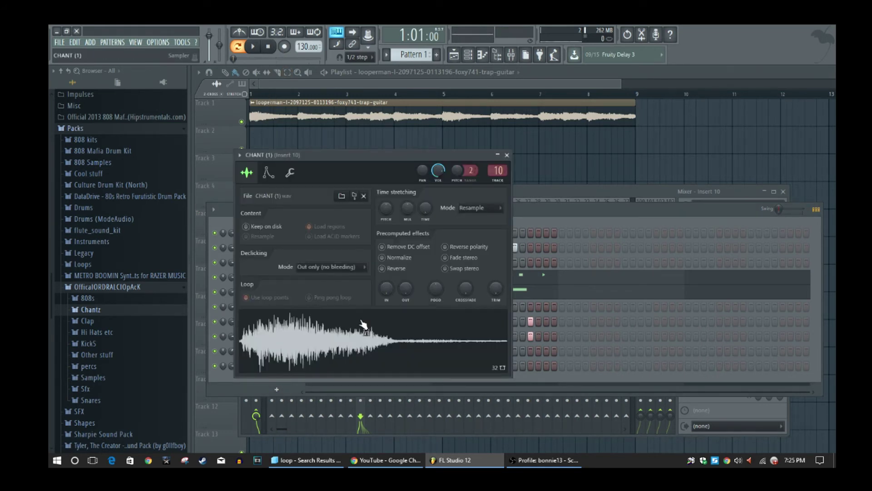
{"action": "left_click", "coordinate": [507, 156]}
{"action": "right_click", "coordinate": [273, 370]}
{"action": "left_click", "coordinate": [327, 340]}
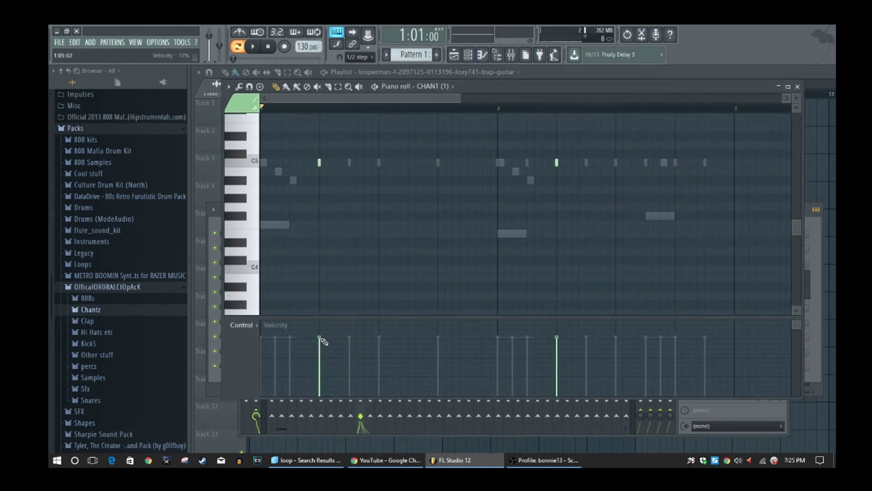
{"action": "key", "text": "space"}
{"action": "key", "text": "space"}
{"action": "left_click", "coordinate": [323, 354]}
{"action": "key", "text": "space"}
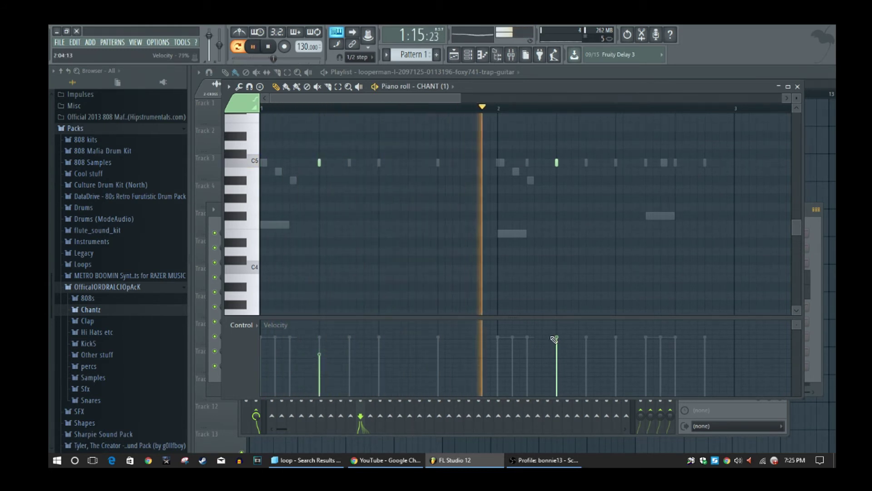
- Lower the second CHANT (1) note's velocity slightly and match the first note's velocity to it, replaying the pattern
{"action": "key", "text": "space"}
{"action": "key", "text": "space"}
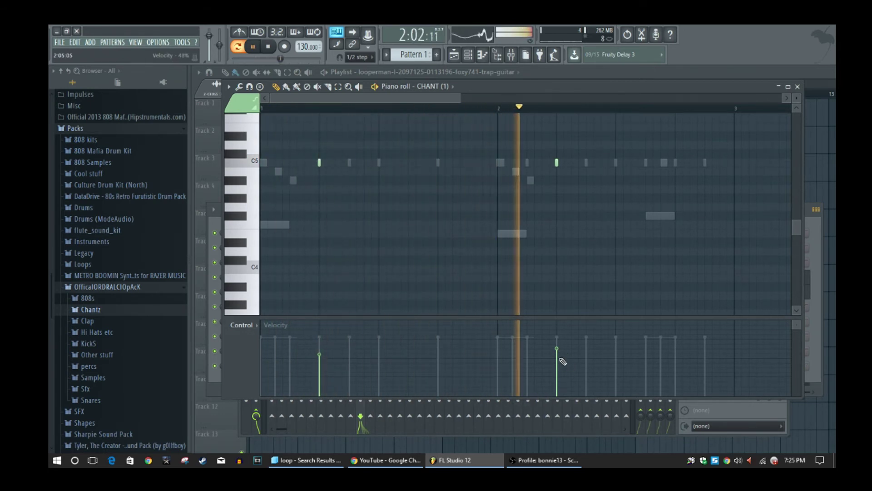
{"action": "key", "text": "space"}
{"action": "left_click", "coordinate": [325, 341]}
{"action": "key", "text": "space"}
{"action": "left_click_drag", "start_coordinate": [335, 323], "coordinate": [333, 359]}
{"action": "key", "text": "space"}
{"action": "key", "text": "space"}
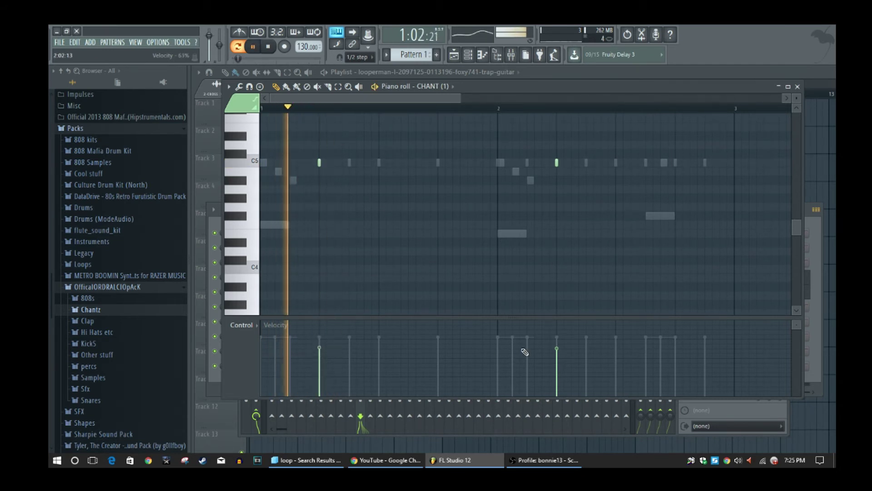
- Lower the second CHANT (1) note's velocity to about 48% and play the full pattern from the channel rack
{"action": "left_click_drag", "start_coordinate": [560, 356], "coordinate": [565, 364]}
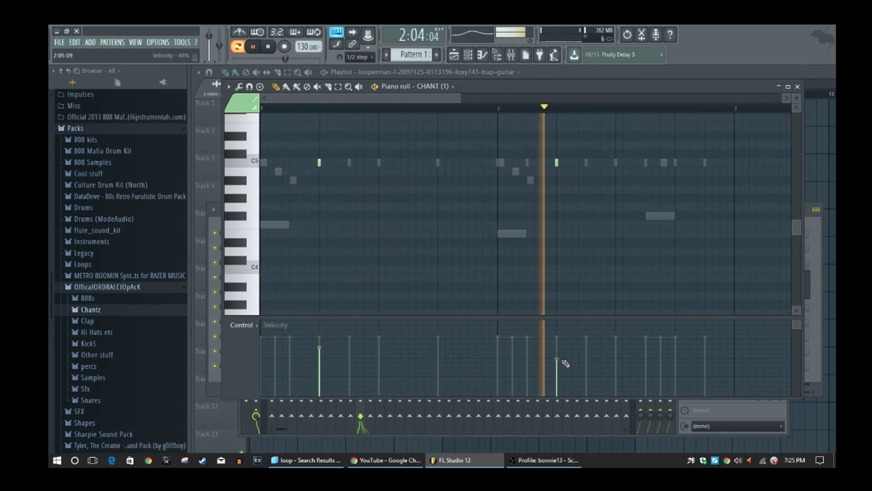
{"action": "key", "text": "space"}
{"action": "key", "text": "F7"}
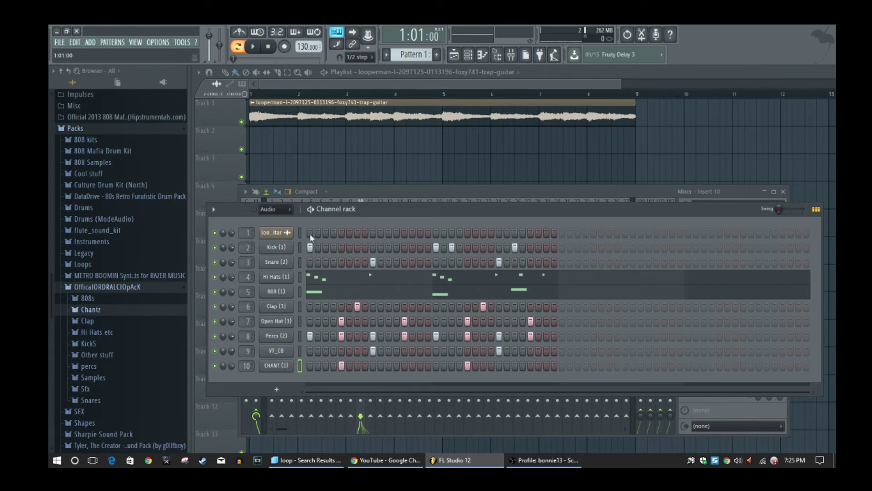
{"action": "key", "text": "space"}
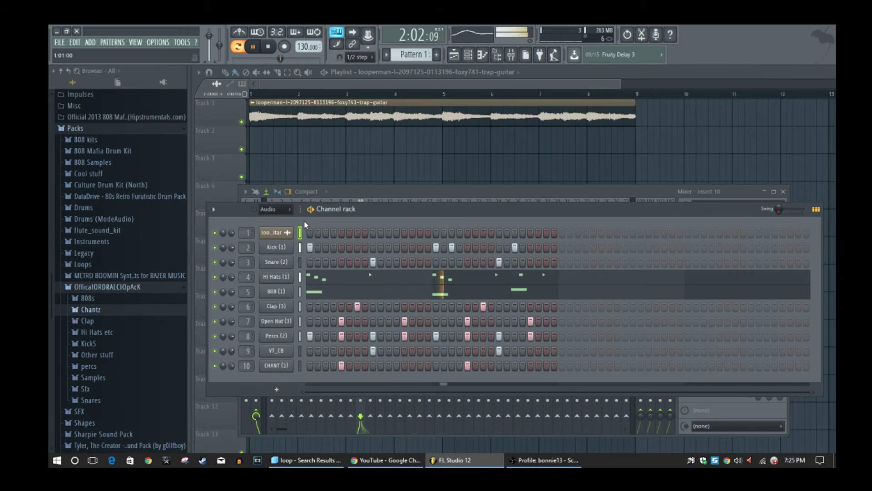
{"action": "key", "text": "space"}
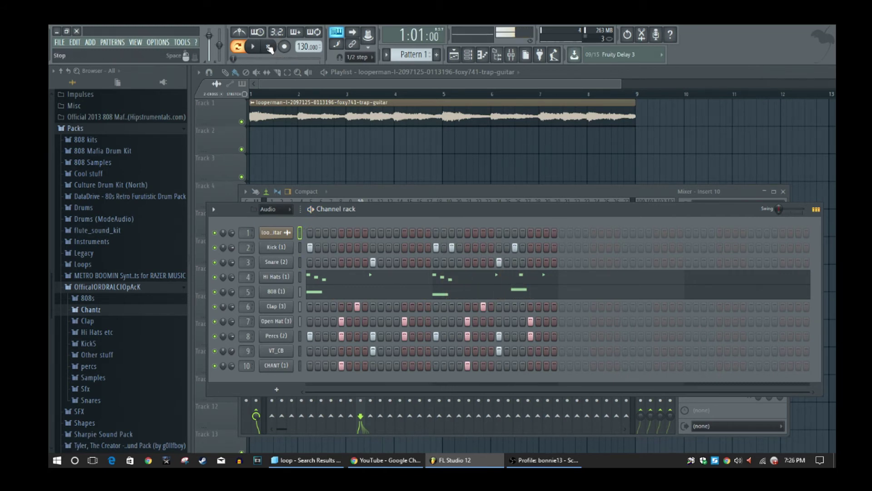
- Place Pattern 1 at the start of Track 2 in the playlist and play it in song mode
{"action": "left_click_drag", "start_coordinate": [369, 209], "coordinate": [369, 191]}
{"action": "left_click", "coordinate": [414, 89]}
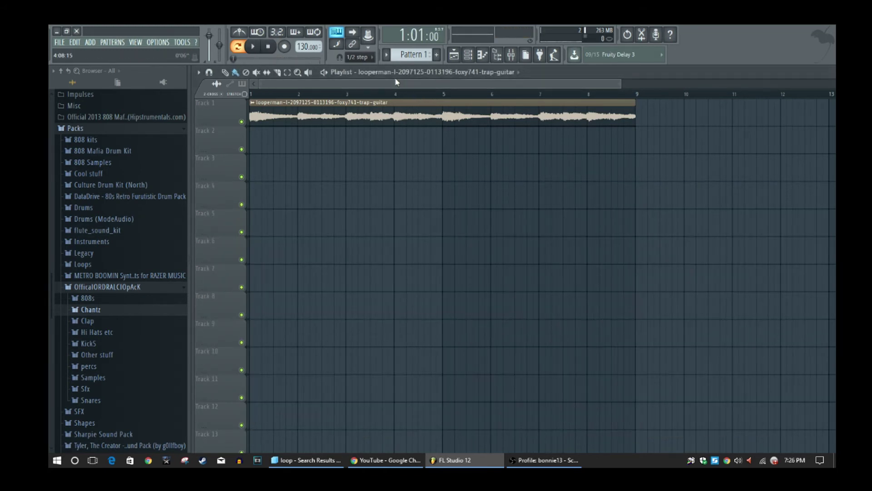
{"action": "left_click", "coordinate": [409, 55]}
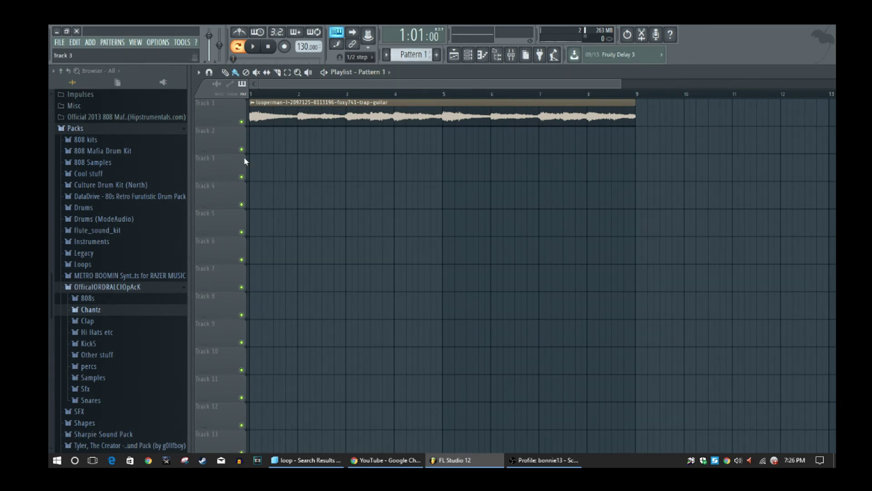
{"action": "left_click", "coordinate": [280, 141]}
{"action": "left_click_drag", "start_coordinate": [280, 141], "coordinate": [253, 141]}
{"action": "key", "text": "space"}
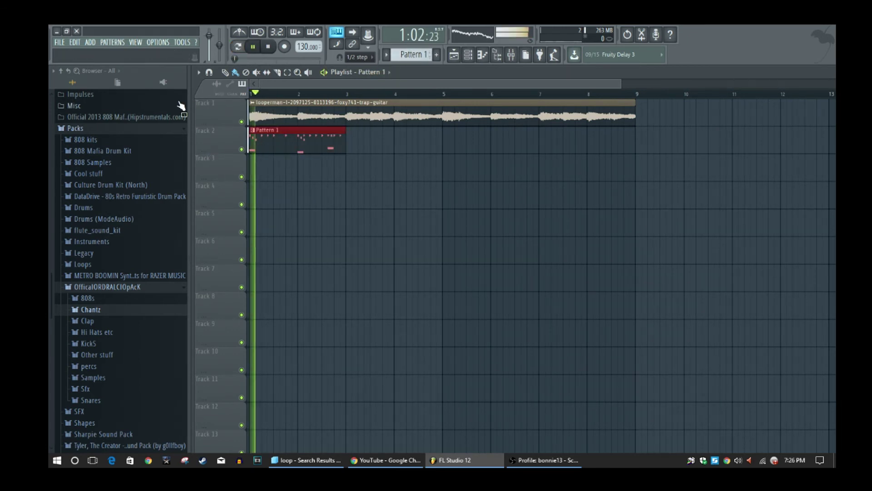
- Readjust the guitar loop's volume on mixer Insert 1 while playing the song, and close the mixer
{"action": "left_click", "coordinate": [511, 54]}
{"action": "key", "text": "space"}
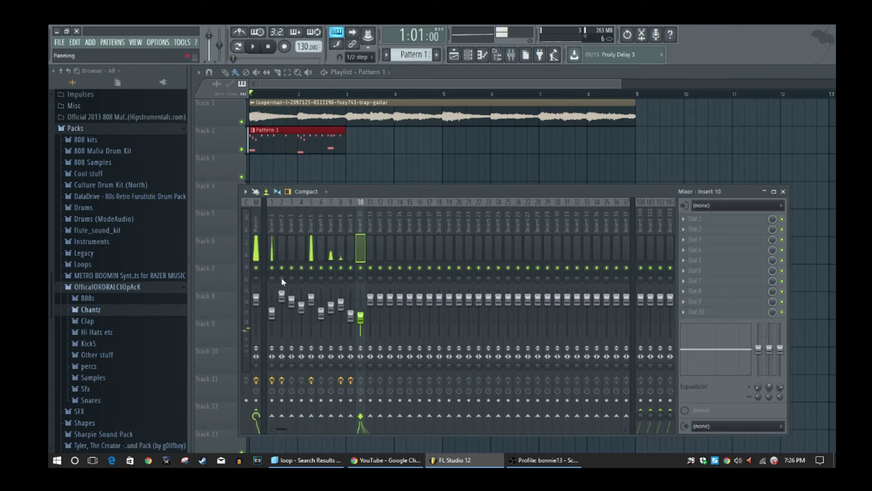
{"action": "left_click", "coordinate": [272, 313]}
{"action": "key", "text": "space"}
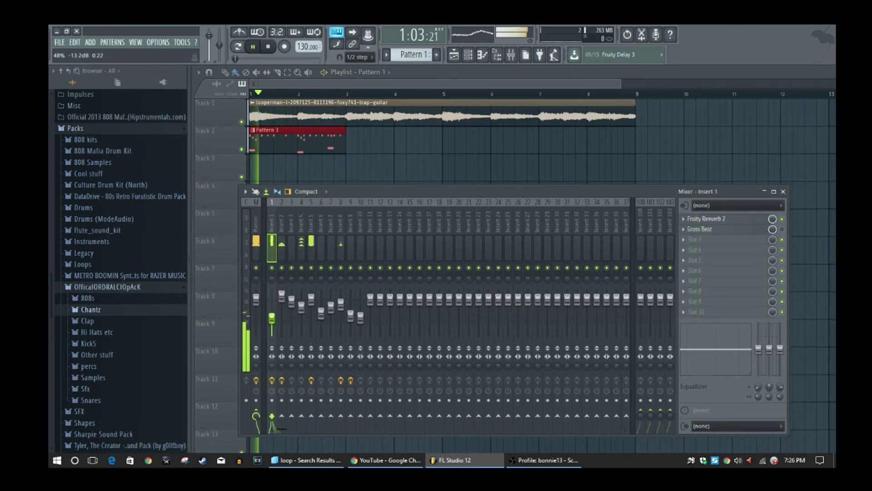
{"action": "left_click_drag", "start_coordinate": [272, 320], "coordinate": [273, 314]}
{"action": "key", "text": "space"}
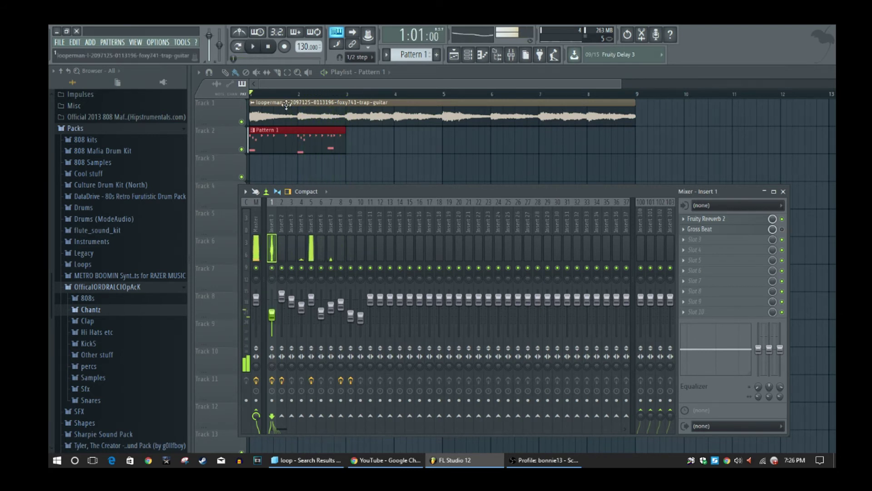
{"action": "key", "text": "F9"}
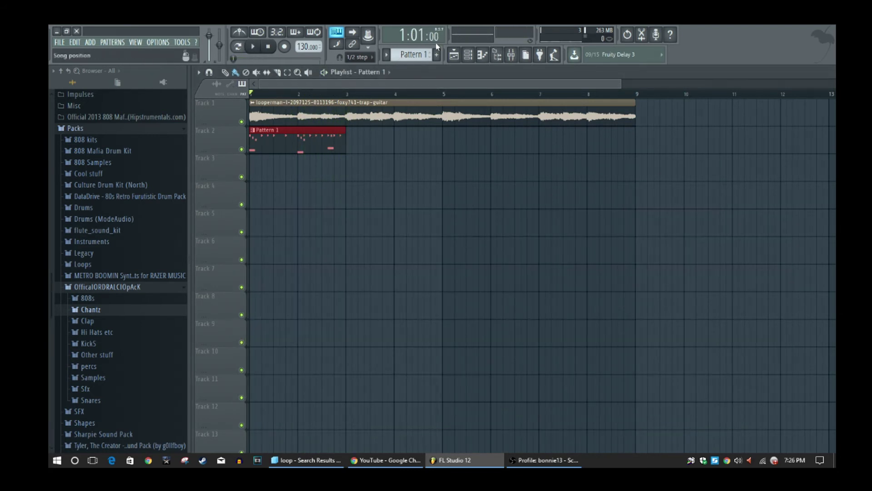
- Split Pattern 1 by channel, arrange the clips on Tracks 2 to 10 at bar 1, and play the arrangement
{"action": "left_click", "coordinate": [408, 55]}
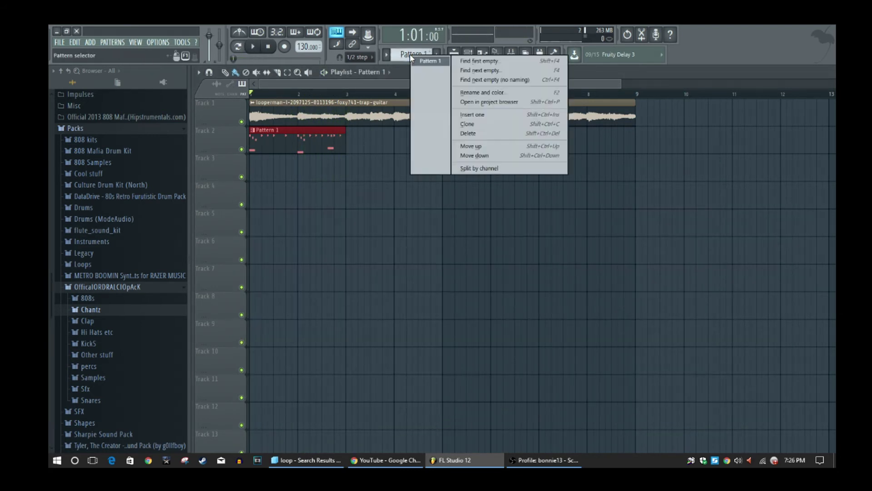
{"action": "left_click", "coordinate": [475, 168]}
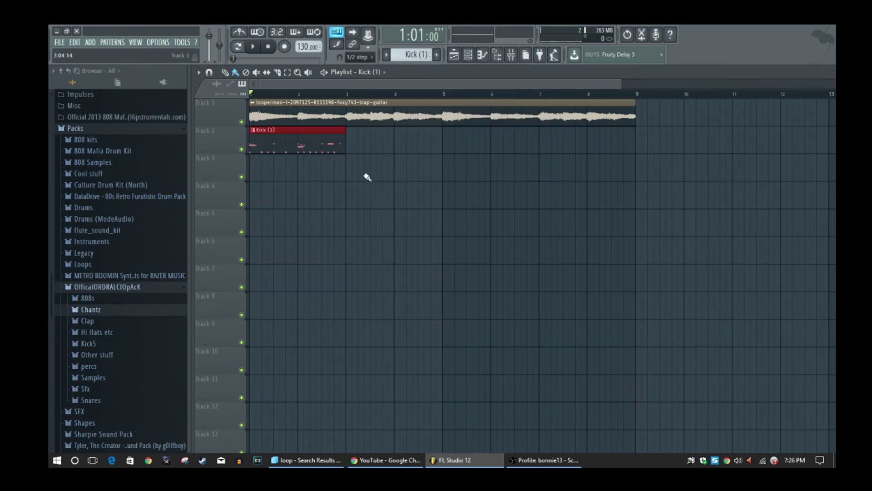
{"action": "left_click_drag", "start_coordinate": [286, 145], "coordinate": [394, 146]}
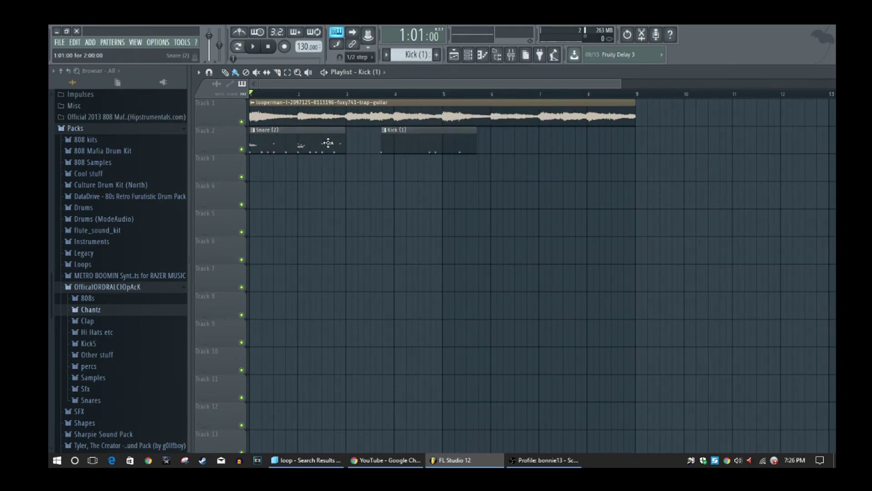
{"action": "left_click_drag", "start_coordinate": [271, 151], "coordinate": [268, 206]}
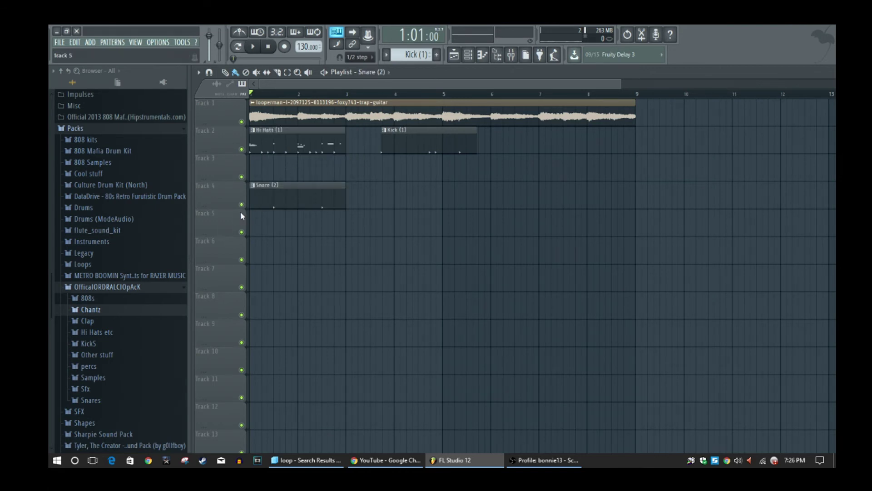
{"action": "left_click_drag", "start_coordinate": [269, 144], "coordinate": [263, 205]}
{"action": "left_click_drag", "start_coordinate": [274, 152], "coordinate": [267, 263]}
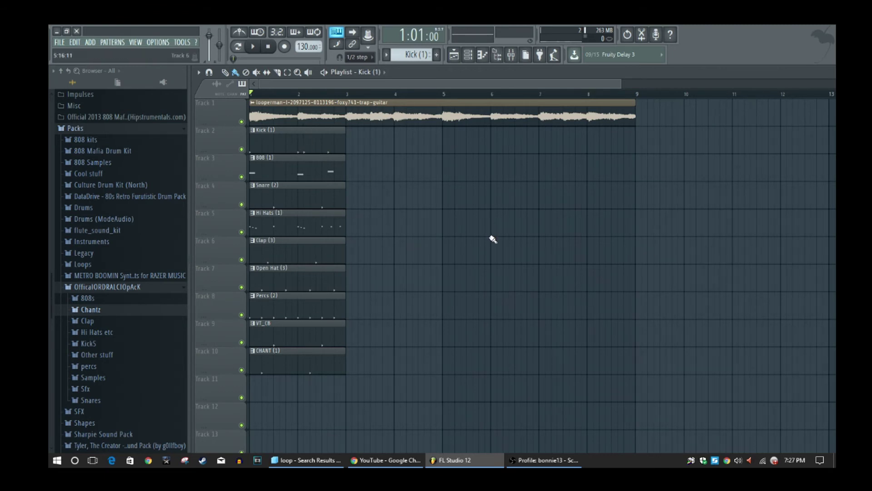
{"action": "key", "text": "space"}
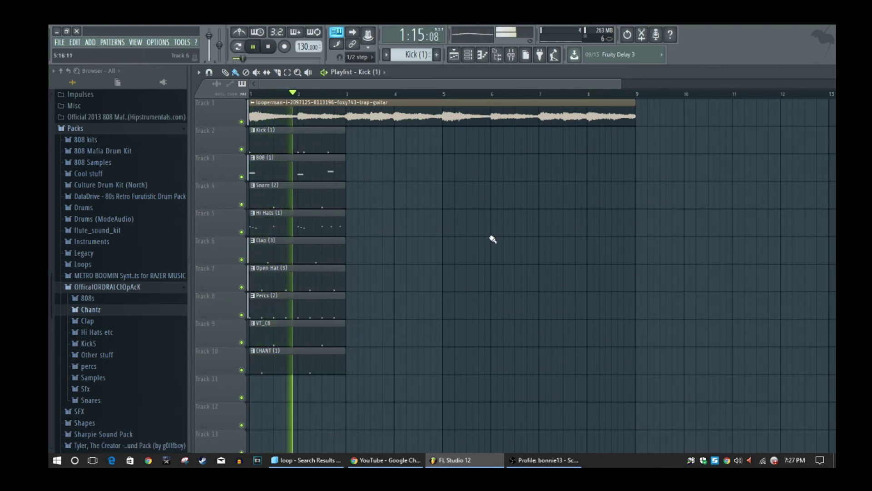
{"action": "key", "text": "space"}
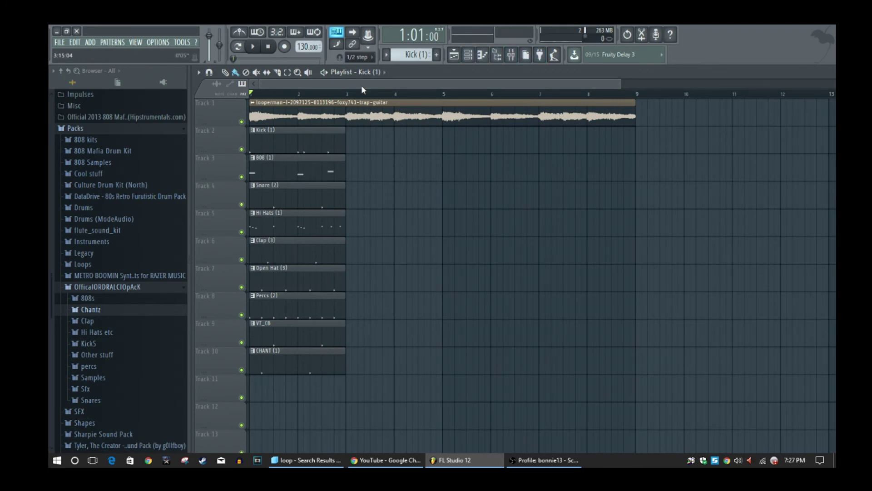
- Duplicate the guitar loop clip on Track 1 until four copies run back to back from bar 1 to bar 33
{"action": "left_click", "coordinate": [427, 116], "text": "ctrl"}
{"action": "key", "text": "ctrl+b"}
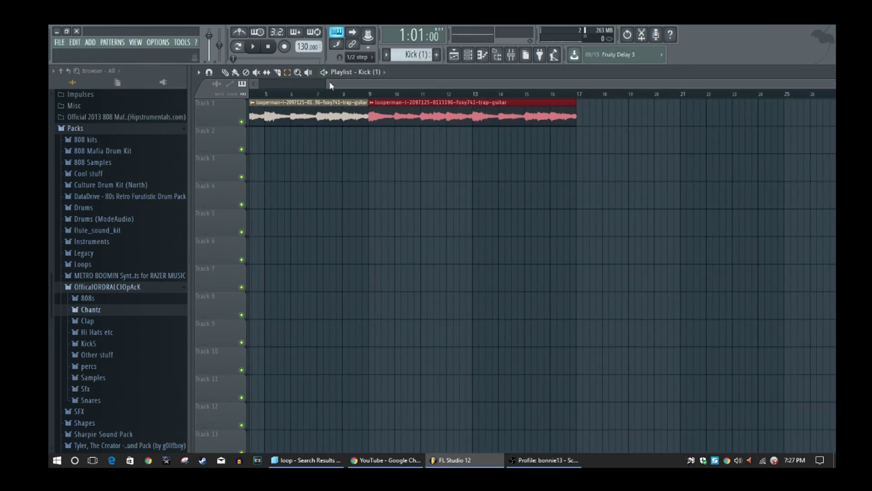
{"action": "left_click_drag", "start_coordinate": [329, 82], "coordinate": [279, 83]}
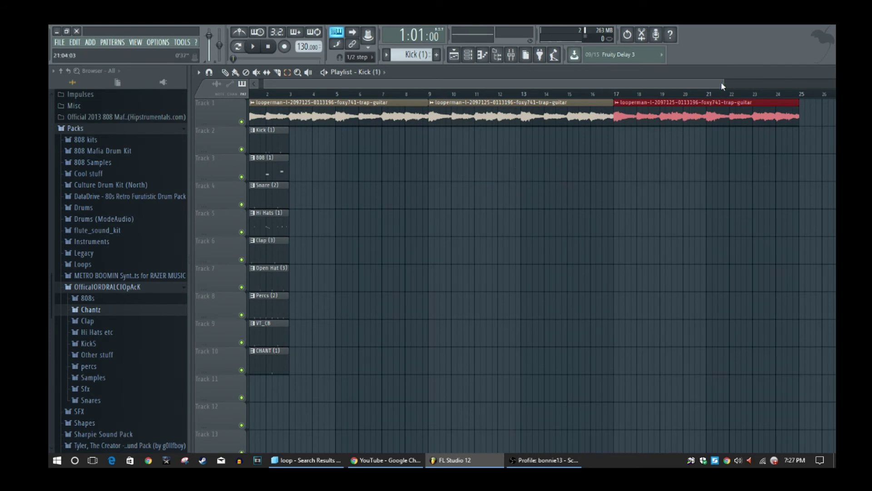
{"action": "scroll", "coordinate": [721, 82], "scroll_direction": "down", "scroll_amount": 3}
{"action": "key", "text": "ctrl+b"}
{"action": "left_click_drag", "start_coordinate": [699, 86], "coordinate": [734, 86]}
{"action": "left_click_drag", "start_coordinate": [287, 86], "coordinate": [260, 85]}
{"action": "left_click", "coordinate": [432, 222]}
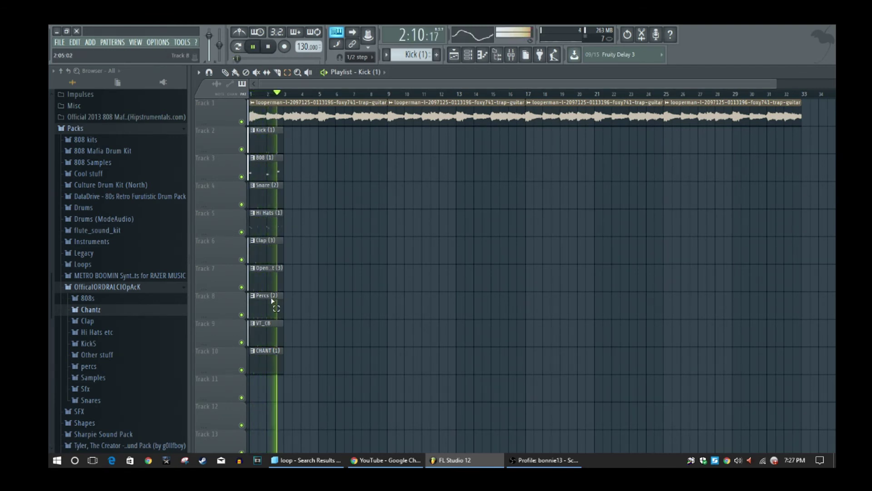
- Move the 808 (1) clip on Track 3 to bar 9 and play the song leading into it
{"action": "left_click", "coordinate": [235, 72]}
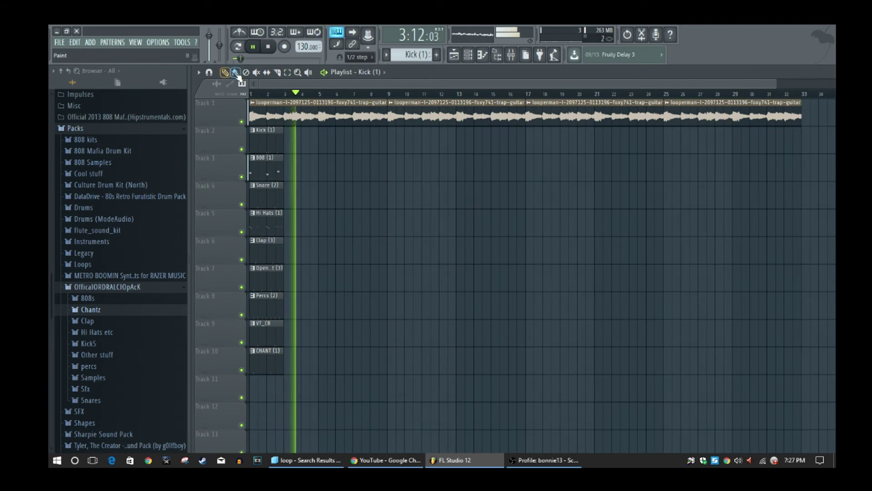
{"action": "key", "text": "space"}
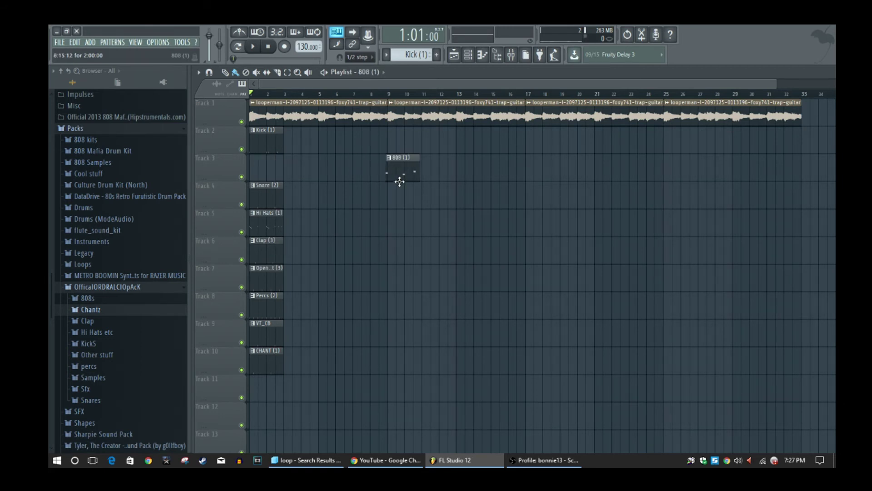
{"action": "left_click_drag", "start_coordinate": [777, 85], "coordinate": [459, 84]}
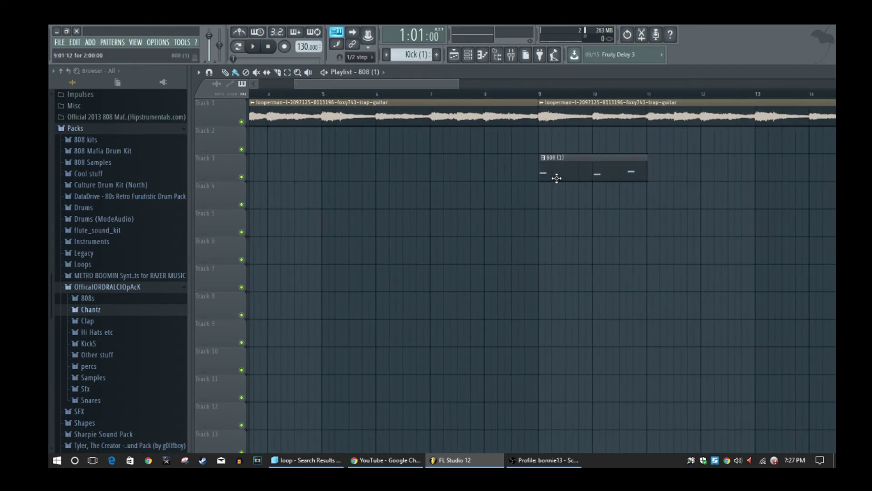
{"action": "left_click", "coordinate": [471, 92]}
{"action": "key", "text": "space"}
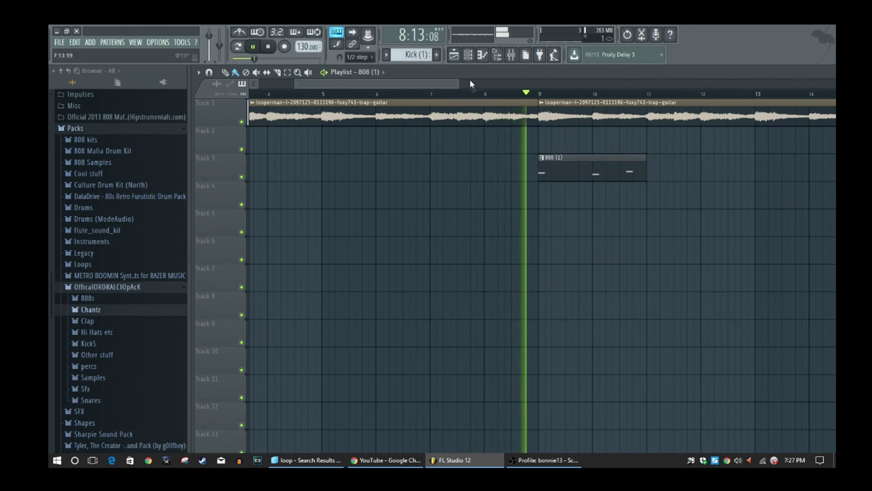
- Duplicate the 808 (1) clip along Track 3 from bar 9 until it reaches bar 33, and stop playback
{"action": "left_click_drag", "start_coordinate": [459, 83], "coordinate": [808, 83]}
{"action": "left_click", "coordinate": [356, 171]}
{"action": "key", "text": "ctrl+b"}
{"action": "key", "text": "ctrl+b"}
{"action": "key", "text": "ctrl+b"}
{"action": "key", "text": "ctrl+b"}
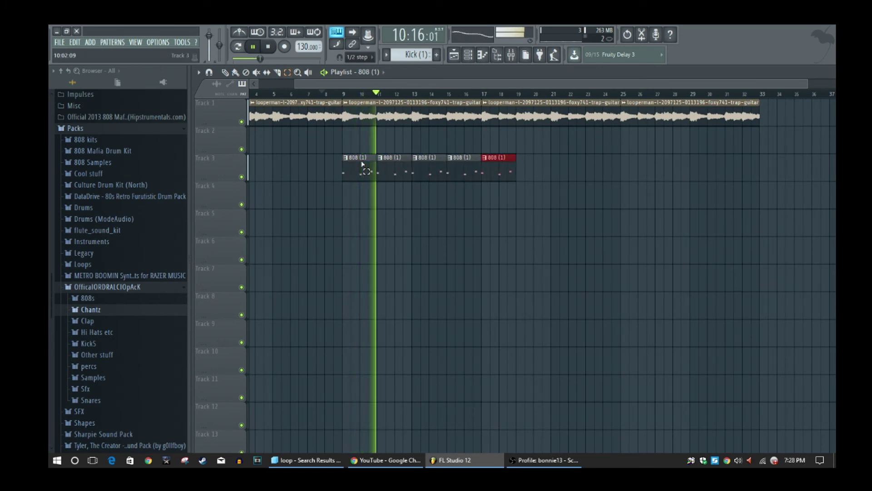
{"action": "key", "text": "ctrl+b"}
{"action": "key", "text": "ctrl+b"}
{"action": "key", "text": "ctrl+b"}
{"action": "key", "text": "ctrl+b"}
{"action": "key", "text": "ctrl+b"}
{"action": "key", "text": "ctrl+b"}
{"action": "key", "text": "ctrl+b"}
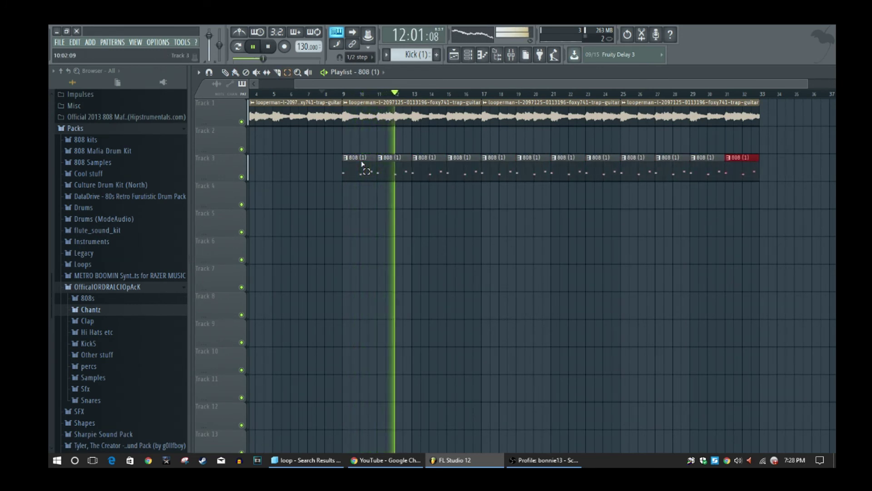
{"action": "left_click", "coordinate": [268, 47]}
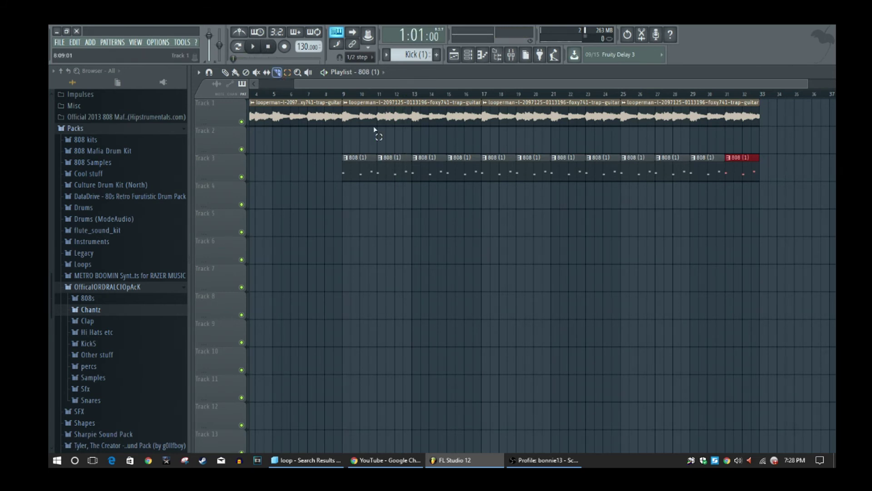
{"action": "left_click_drag", "start_coordinate": [314, 84], "coordinate": [369, 94]}
{"action": "key", "text": "space"}
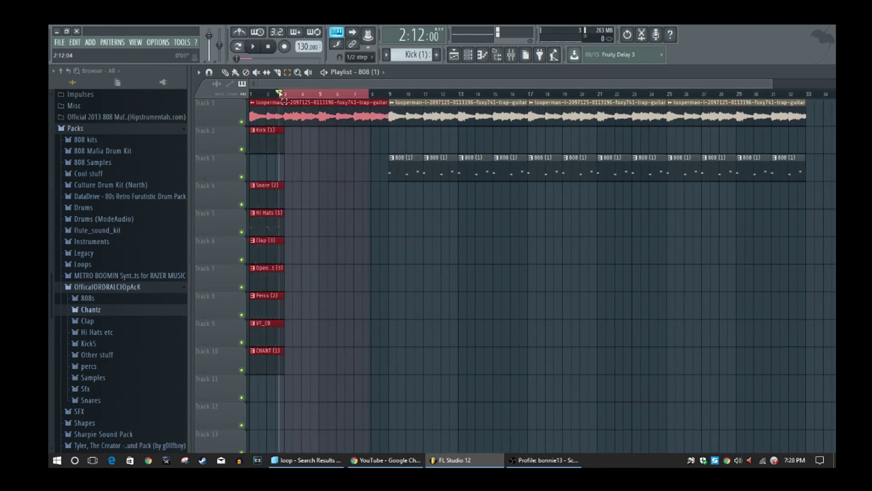
{"action": "left_click_drag", "start_coordinate": [282, 94], "coordinate": [228, 99]}
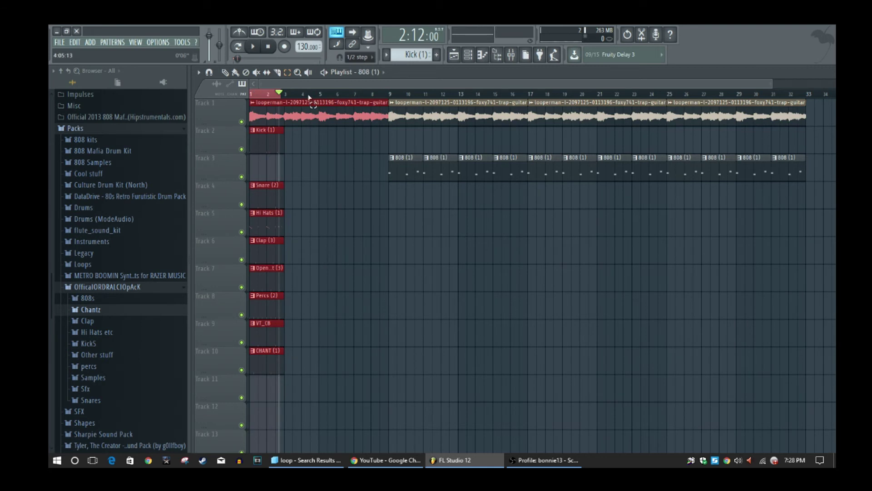
{"action": "left_click", "coordinate": [269, 95]}
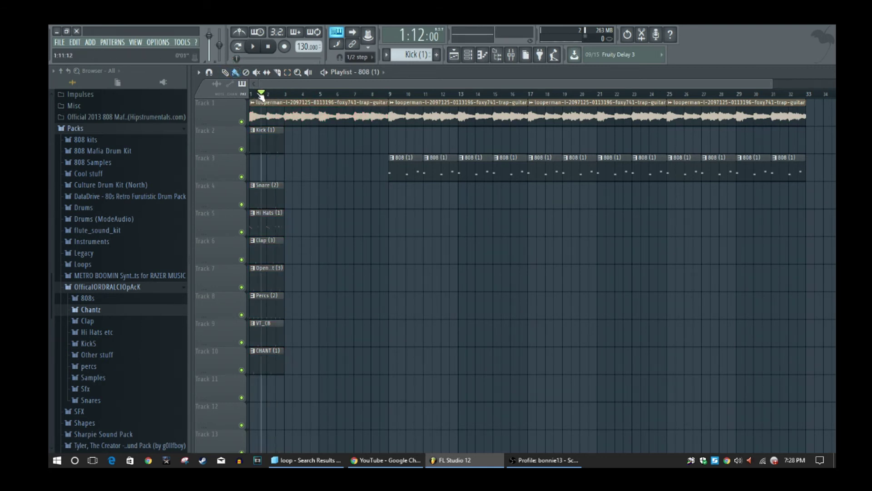
- Play the song from bar 7 and move the Kick (1) clip on Track 2 to bar 13
{"action": "left_click", "coordinate": [356, 94]}
{"action": "key", "text": "space"}
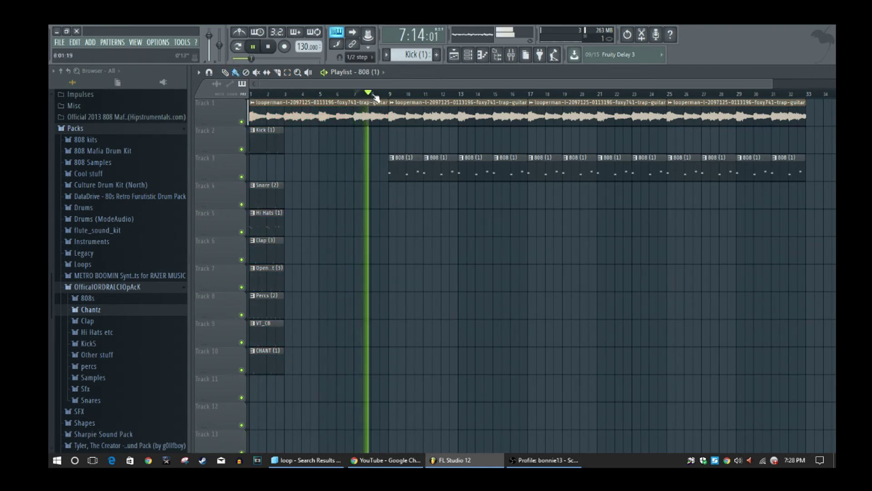
{"action": "left_click_drag", "start_coordinate": [267, 140], "coordinate": [474, 150]}
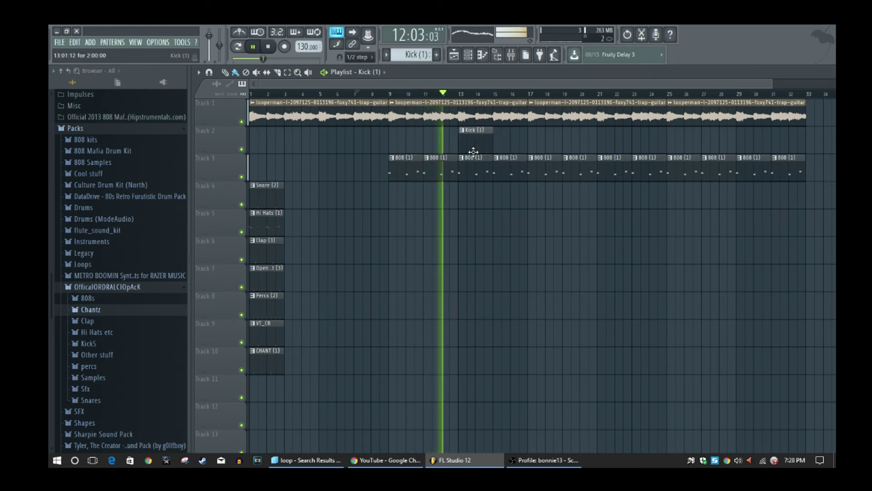
{"action": "key", "text": "space"}
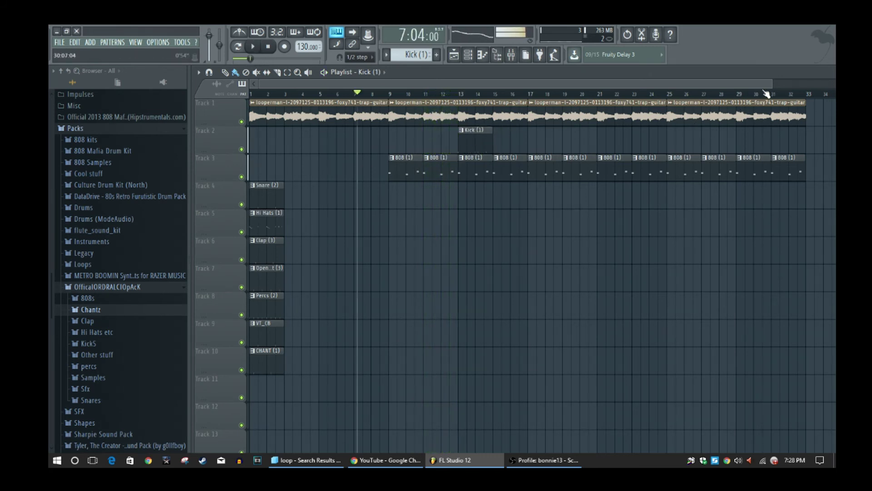
{"action": "left_click_drag", "start_coordinate": [771, 83], "coordinate": [450, 85]}
{"action": "scroll", "coordinate": [361, 92], "scroll_direction": "down", "scroll_amount": 5}
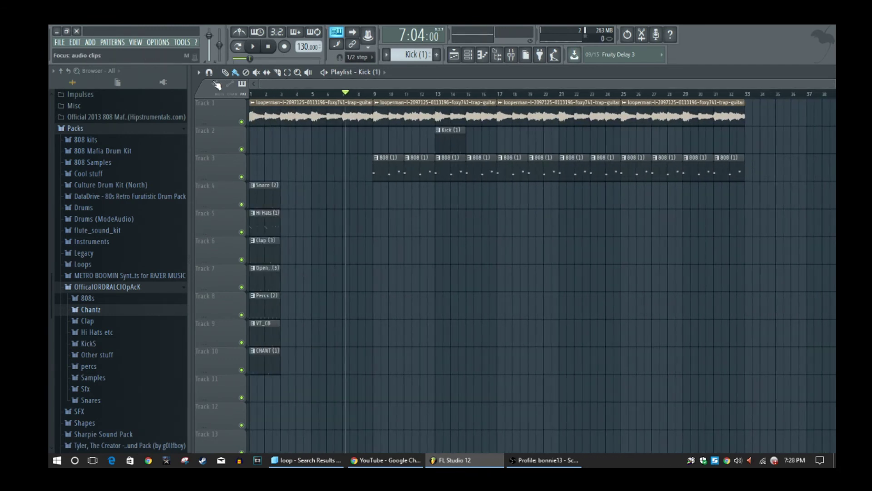
- Play the song and move the Snare (2) clip on Track 4 to bar 17
{"action": "key", "text": "space"}
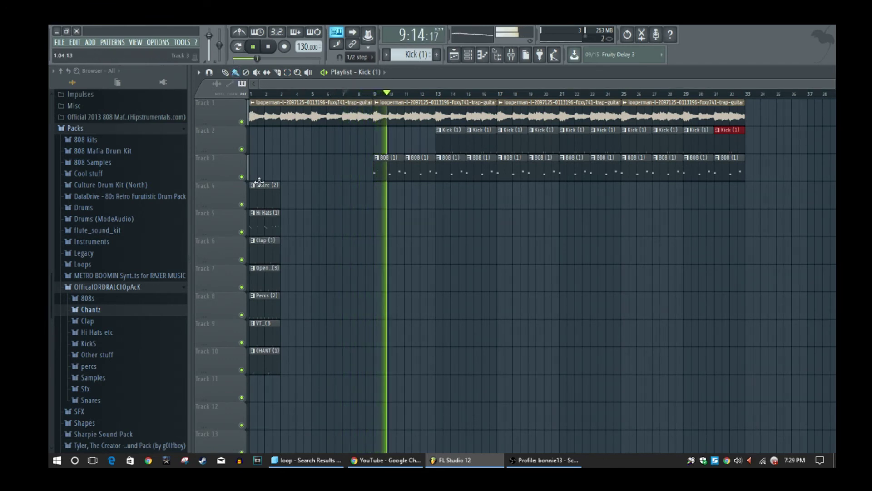
{"action": "left_click_drag", "start_coordinate": [266, 206], "coordinate": [514, 201]}
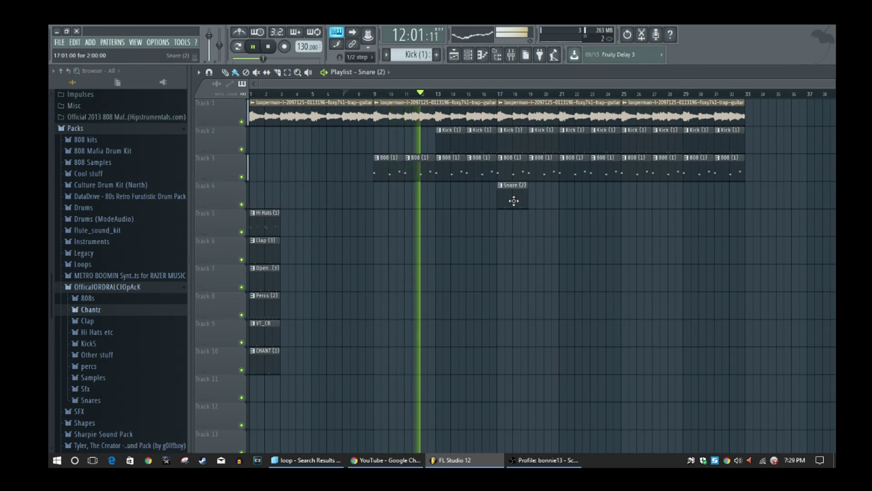
{"action": "left_click_drag", "start_coordinate": [263, 86], "coordinate": [467, 195]}
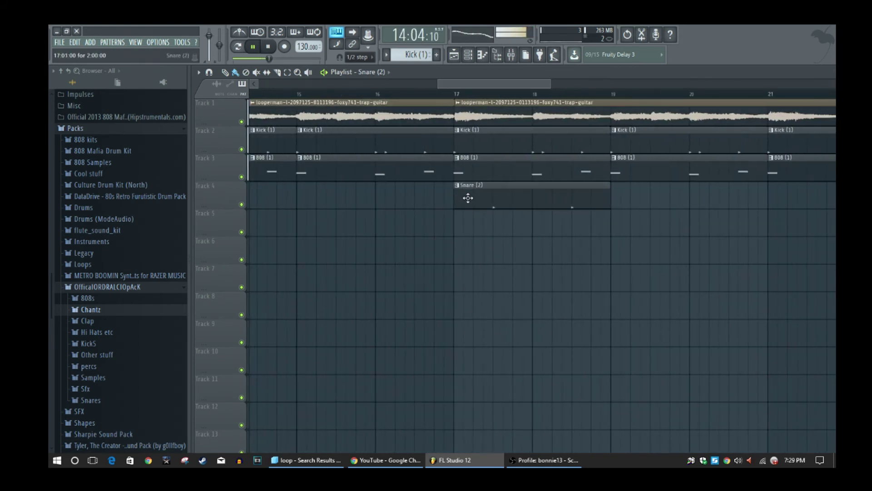
- Duplicate the Snare (2) clip along Track 4 from bar 17 until it reaches bar 33, and stop playback
{"action": "left_click_drag", "start_coordinate": [546, 87], "coordinate": [836, 86]}
{"action": "left_click", "coordinate": [287, 72]}
{"action": "left_click_drag", "start_coordinate": [331, 222], "coordinate": [332, 206]}
{"action": "key", "text": "ctrl+b"}
{"action": "key", "text": "ctrl+b"}
{"action": "key", "text": "ctrl+b"}
{"action": "key", "text": "ctrl+b"}
{"action": "key", "text": "ctrl+b"}
{"action": "key", "text": "ctrl+b"}
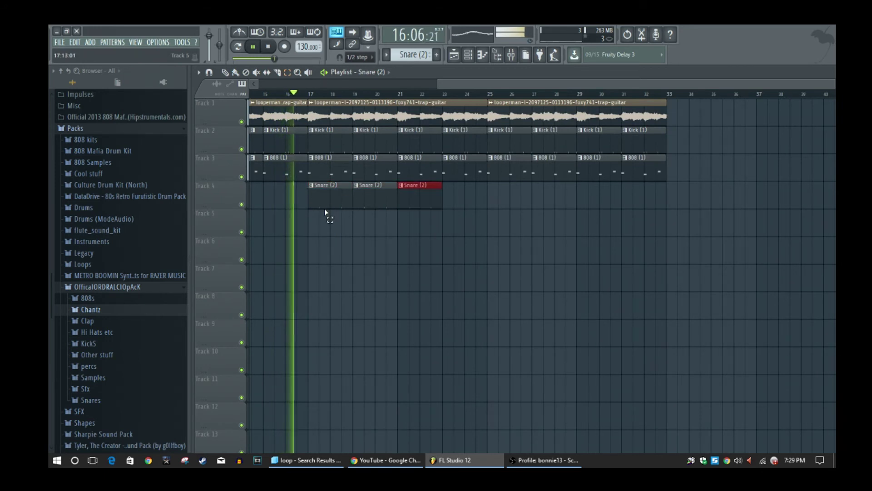
{"action": "key", "text": "ctrl+b"}
{"action": "key", "text": "space"}
{"action": "left_click_drag", "start_coordinate": [450, 86], "coordinate": [433, 83]}
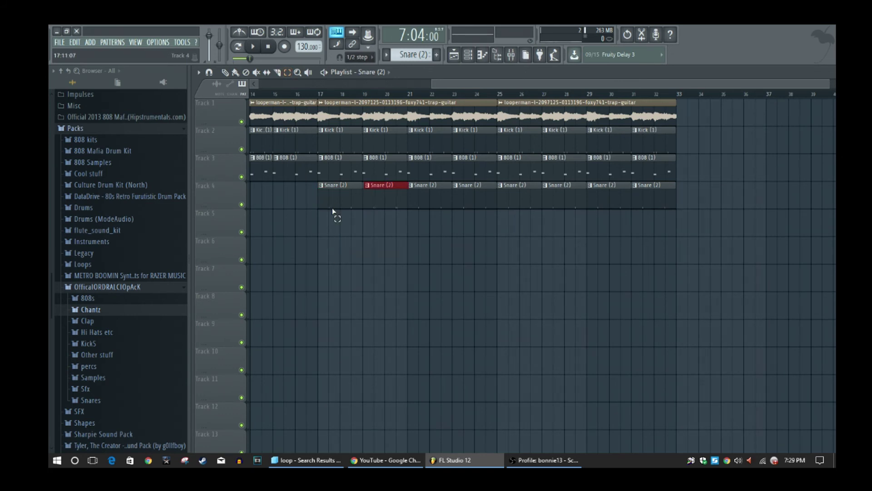
- Play the song from the start and again from bar 9, and move the Hi Hats (1) clip on Track 5 to bar 21
{"action": "left_click_drag", "start_coordinate": [430, 85], "coordinate": [260, 85]}
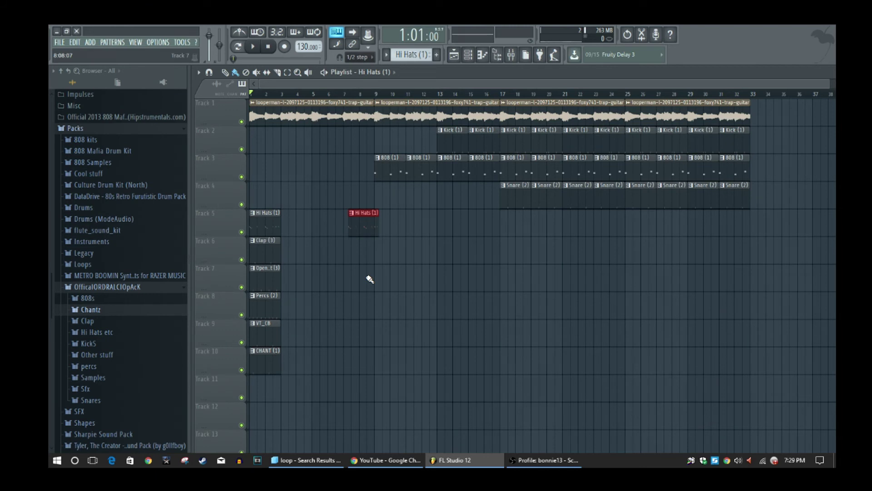
{"action": "key", "text": "space"}
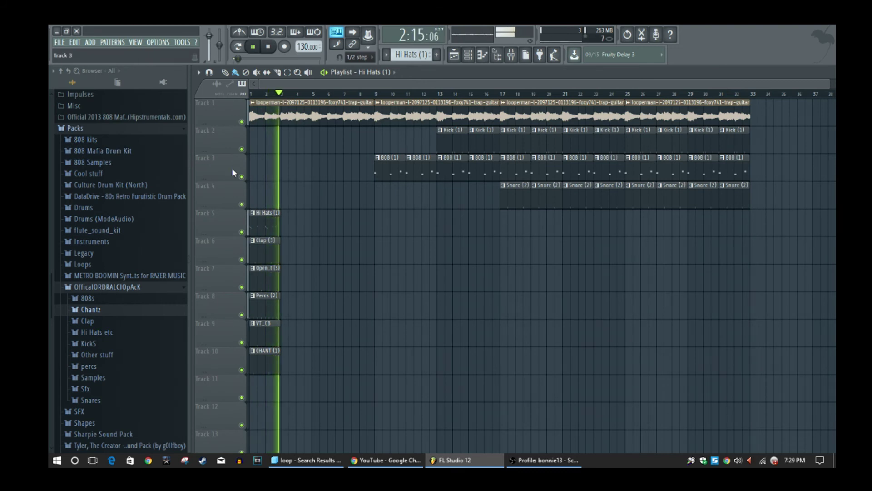
{"action": "left_click_drag", "start_coordinate": [361, 94], "coordinate": [376, 94]}
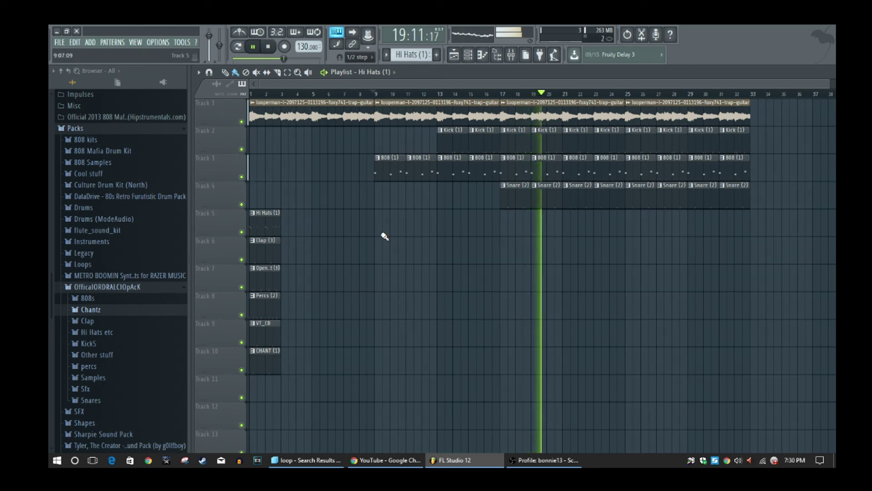
{"action": "key", "text": "space"}
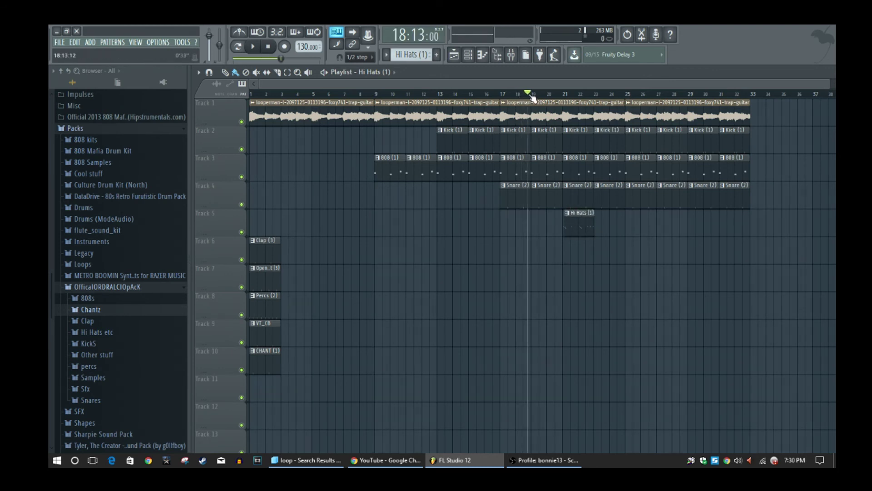
- Play the song from bar 20 and duplicate the Hi Hats (1) clip along Track 5 from bar 21 to bar 33
{"action": "left_click", "coordinate": [550, 94]}
{"action": "key", "text": "space"}
{"action": "key", "text": "space"}
{"action": "left_click_drag", "start_coordinate": [263, 84], "coordinate": [495, 89]}
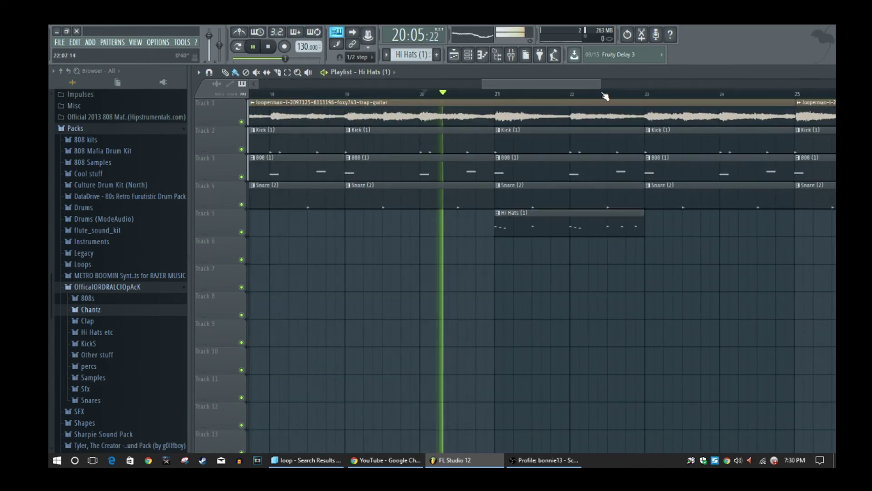
{"action": "left_click_drag", "start_coordinate": [601, 84], "coordinate": [751, 89]}
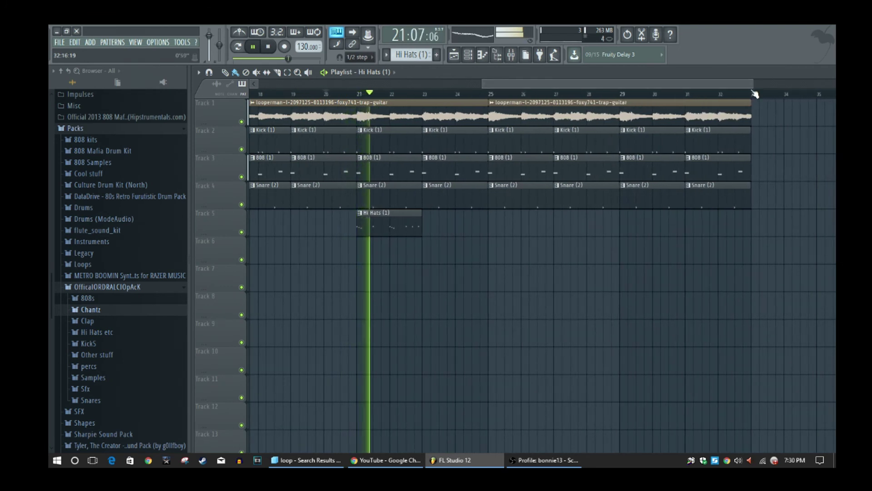
{"action": "left_click", "coordinate": [287, 73]}
{"action": "left_click", "coordinate": [371, 219]}
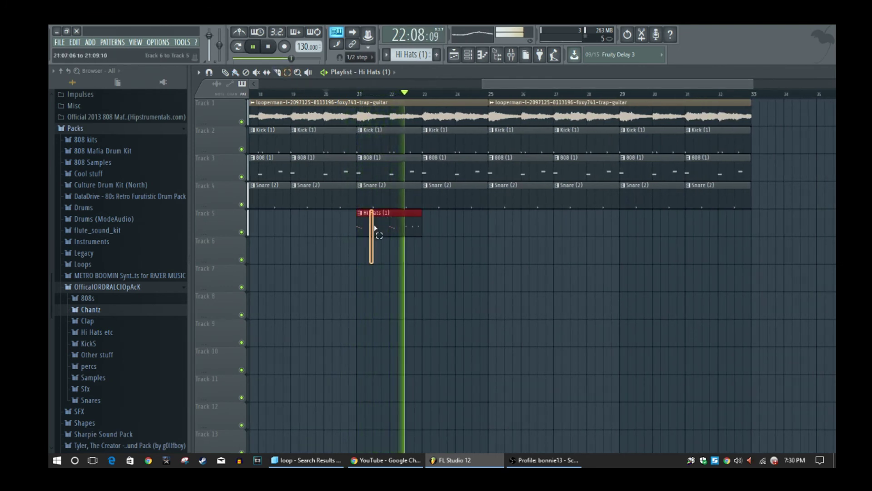
{"action": "key", "text": "ctrl+b"}
{"action": "key", "text": "ctrl+b"}
{"action": "key", "text": "ctrl+b"}
{"action": "key", "text": "ctrl+b"}
{"action": "key", "text": "ctrl+b"}
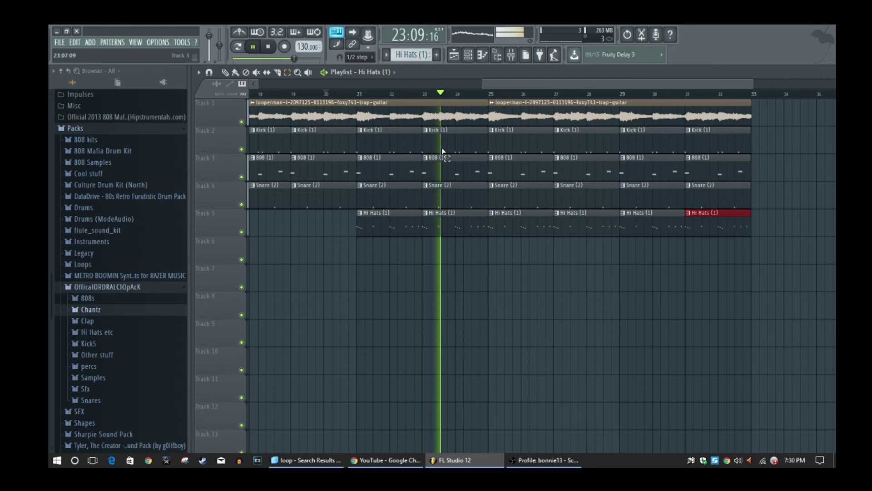
- Move the Clap (3) clip on Track 6 to bar 25 while the song plays
{"action": "left_click", "coordinate": [508, 285]}
{"action": "key", "text": "space"}
{"action": "left_click_drag", "start_coordinate": [481, 83], "coordinate": [285, 83]}
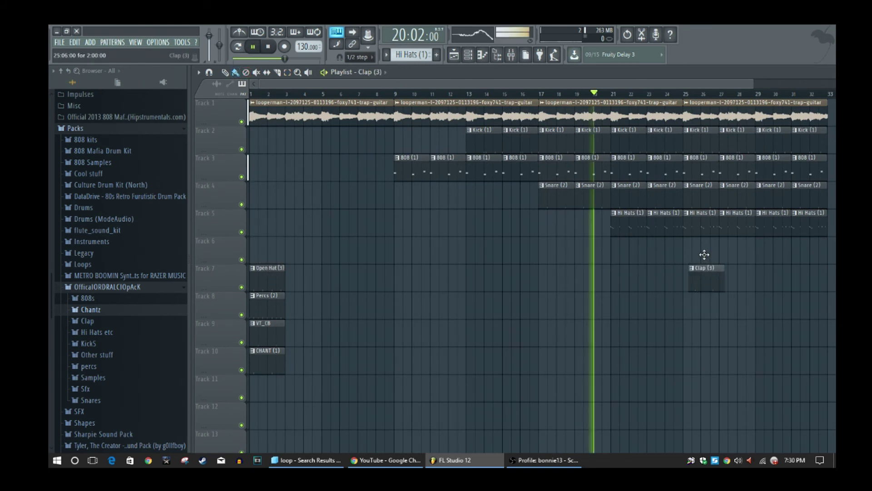
{"action": "left_click_drag", "start_coordinate": [704, 254], "coordinate": [700, 248]}
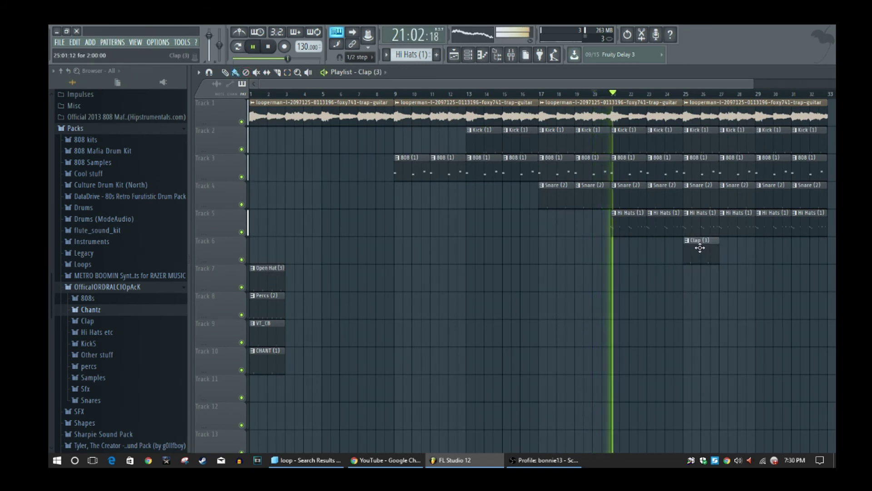
- Duplicate the Clap (3) clip along Track 6 from bar 25 until it reaches bar 33, and stop playback
{"action": "left_click_drag", "start_coordinate": [755, 84], "coordinate": [601, 88]}
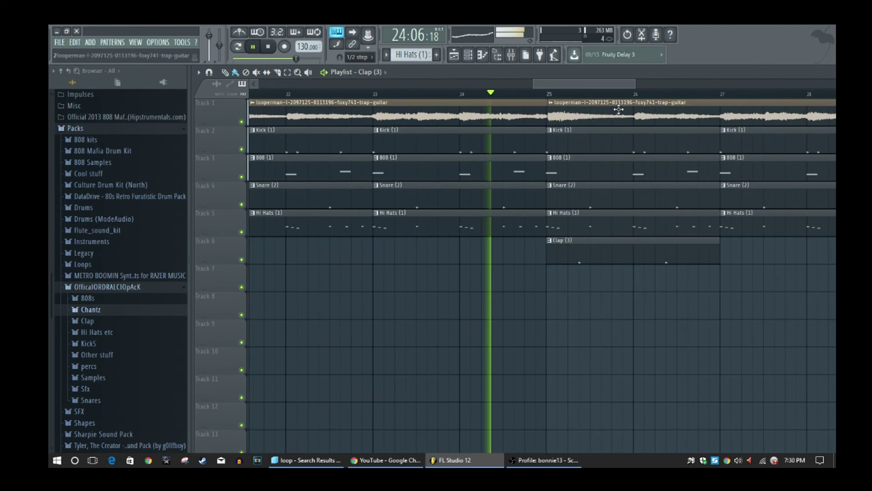
{"action": "scroll", "coordinate": [576, 191], "scroll_direction": "down", "scroll_amount": 2}
{"action": "left_click_drag", "start_coordinate": [553, 265], "coordinate": [482, 283]}
{"action": "left_click_drag", "start_coordinate": [392, 291], "coordinate": [405, 252]}
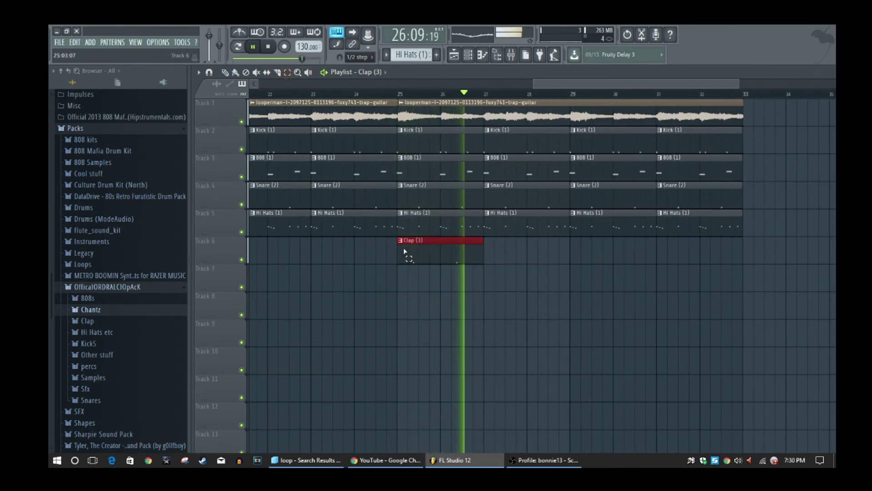
{"action": "key", "text": "ctrl+b"}
{"action": "key", "text": "ctrl+b"}
{"action": "key", "text": "ctrl+b"}
{"action": "key", "text": "space"}
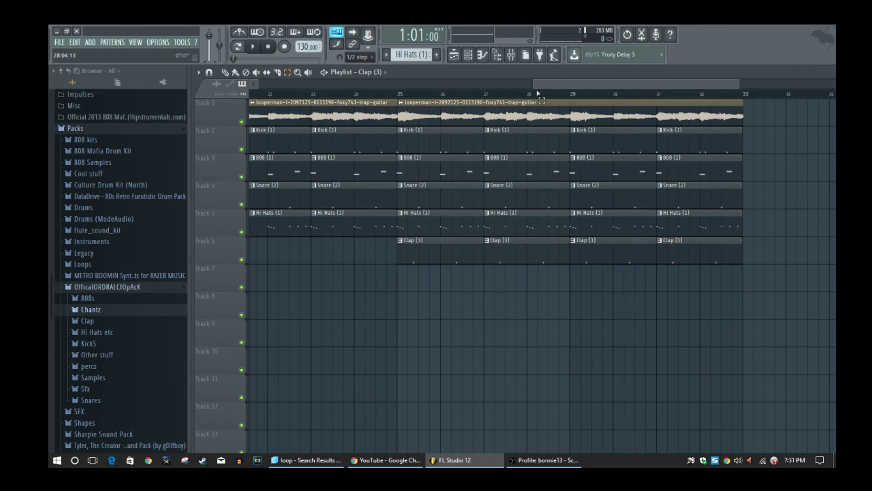
- Arrange the Open Hat (3), Percs (2) and VT_CB clips from bar 25 and the CHANT (1) clip from bar 27, all repeating to bar 33
{"action": "left_click_drag", "start_coordinate": [536, 87], "coordinate": [521, 83]}
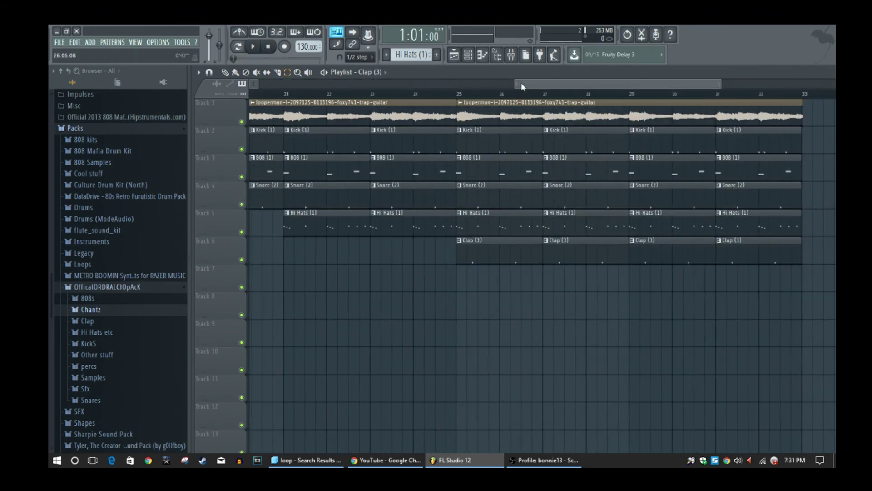
{"action": "scroll", "coordinate": [416, 94], "scroll_direction": "down", "scroll_amount": 4}
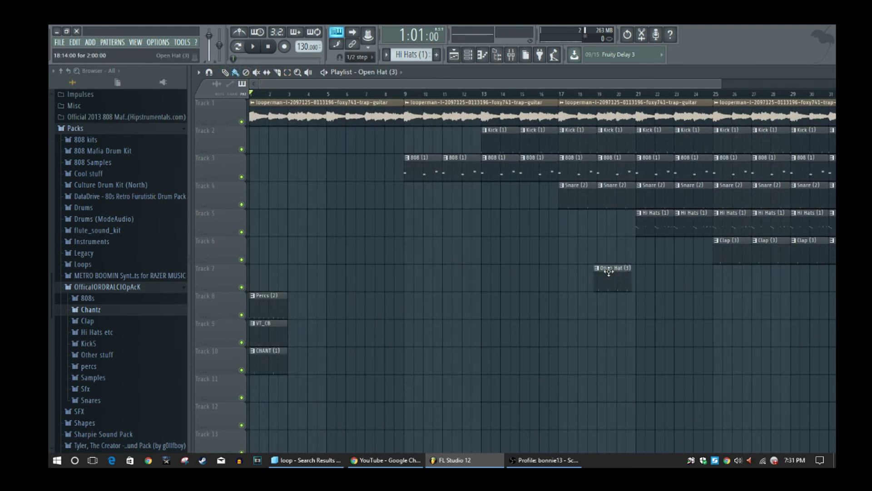
{"action": "left_click_drag", "start_coordinate": [534, 83], "coordinate": [617, 83]}
{"action": "left_click_drag", "start_coordinate": [498, 278], "coordinate": [514, 277]}
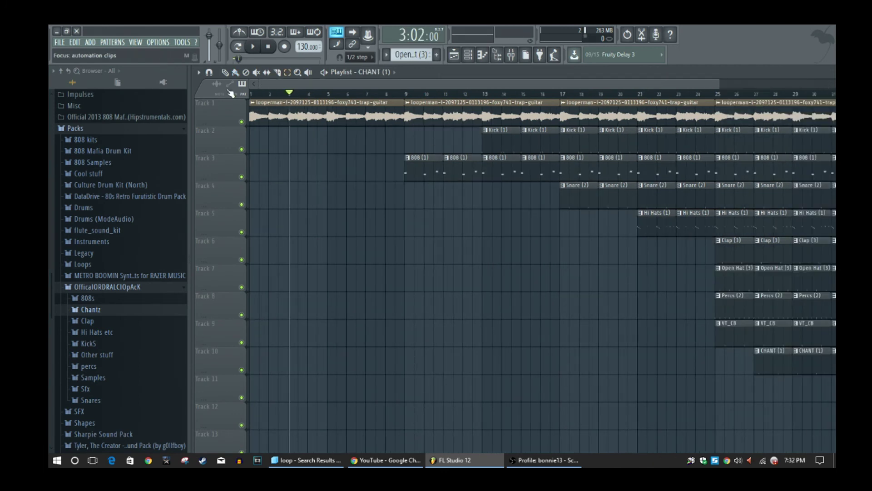
{"action": "left_click_drag", "start_coordinate": [718, 89], "coordinate": [832, 106]}
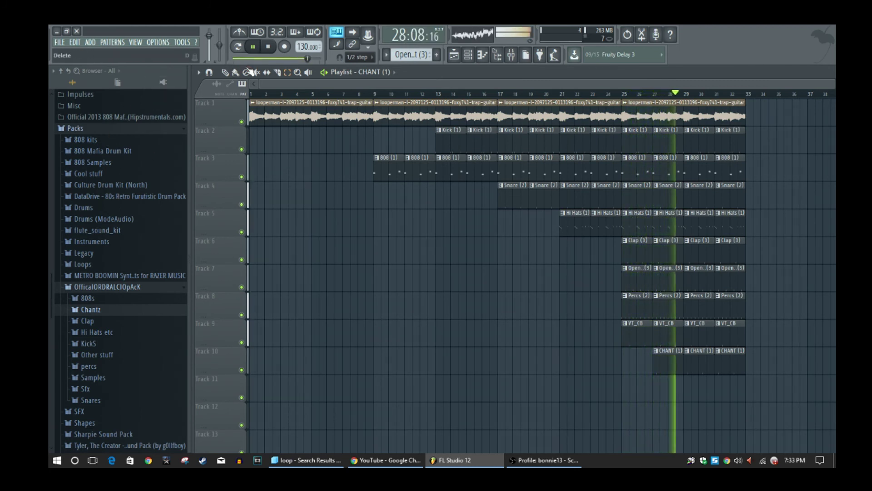
- Raise the mixer volume of Insert 10 to -5.6 dB and return to the playlist
{"action": "left_click", "coordinate": [512, 55]}
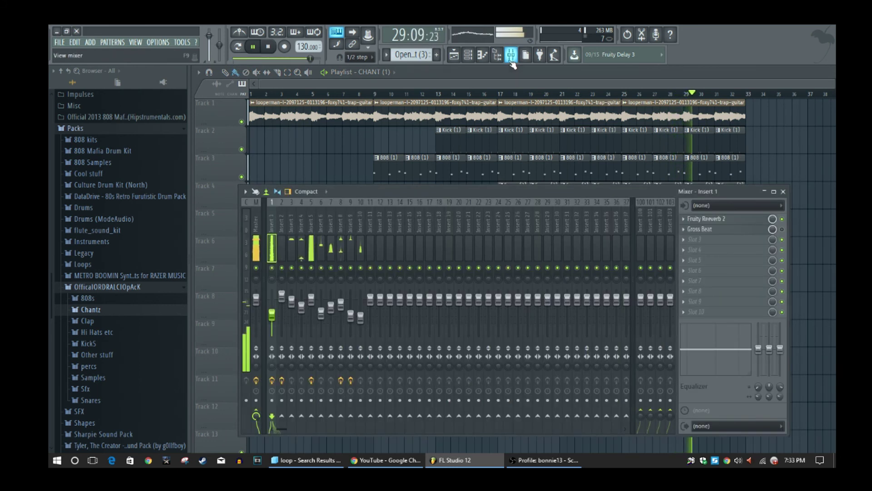
{"action": "left_click_drag", "start_coordinate": [366, 315], "coordinate": [366, 309]}
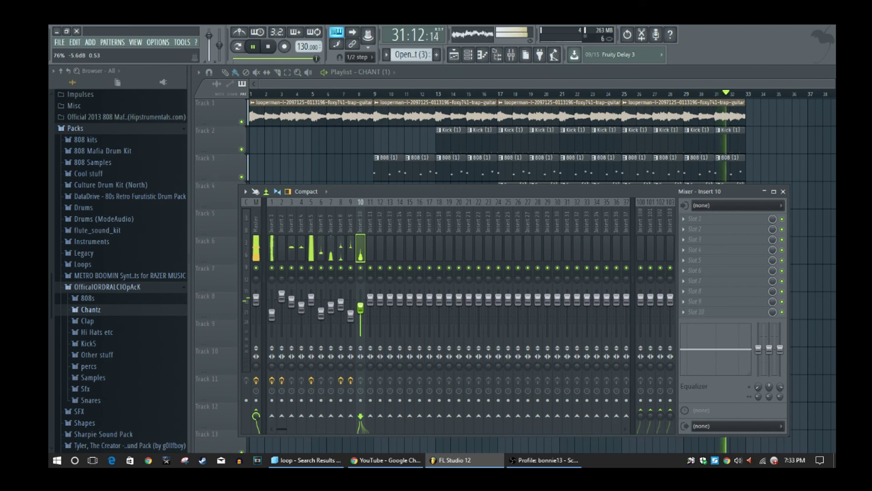
{"action": "left_click", "coordinate": [422, 86]}
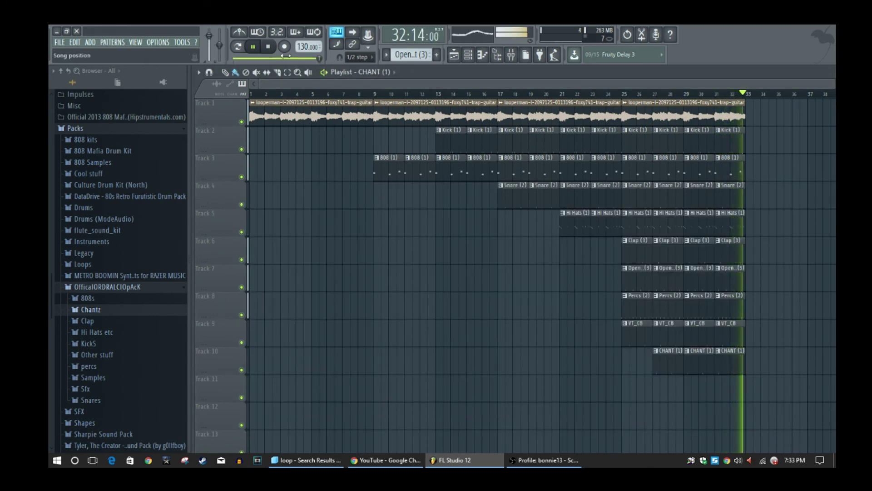
- Delete the Percs (2) clip at bar 41 and the Kick (1) clip at bar 45, and stop playback
{"action": "scroll", "coordinate": [592, 94], "scroll_direction": "down", "scroll_amount": 3}
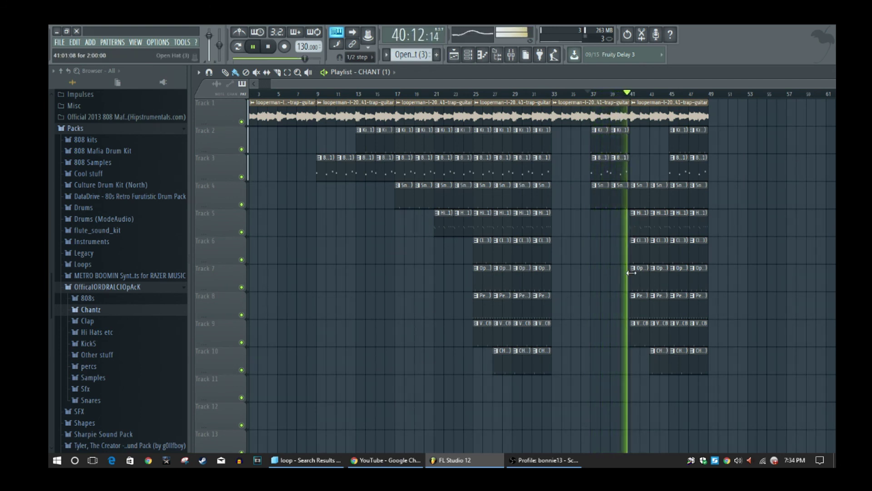
{"action": "right_click", "coordinate": [641, 301]}
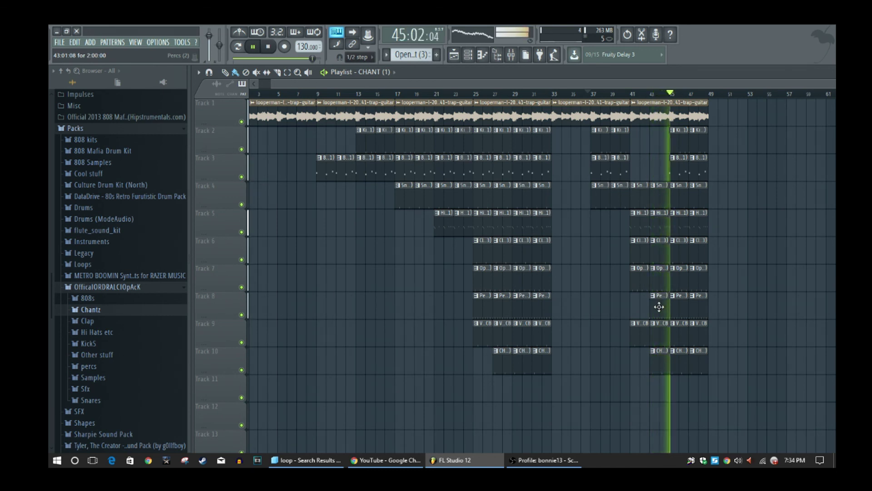
{"action": "right_click", "coordinate": [678, 145]}
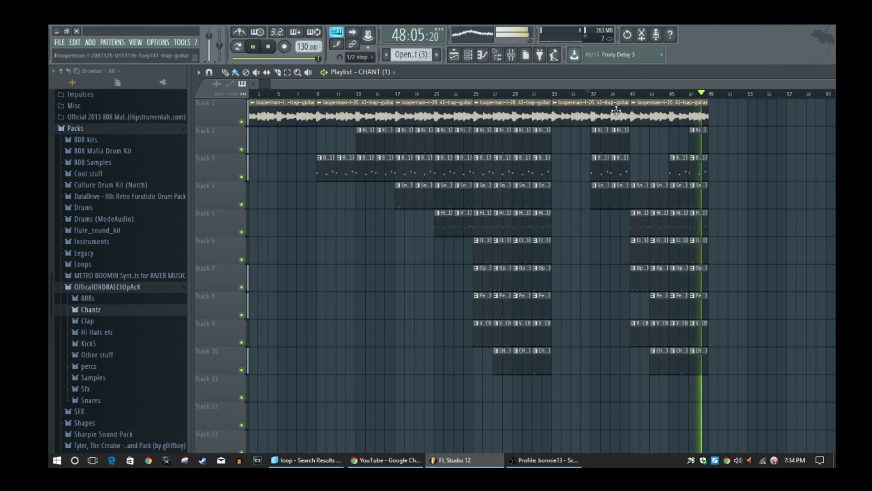
{"action": "key", "text": "space"}
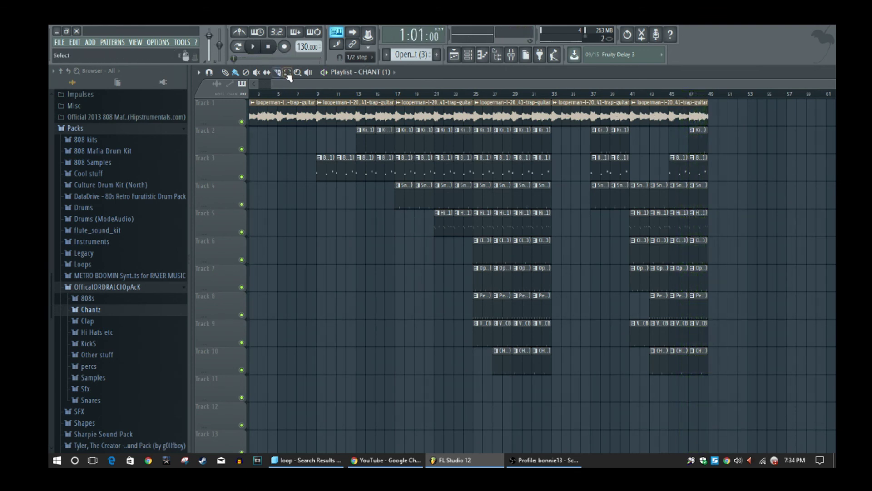
- Duplicate the last guitar loop clip on Track 1 so a copy runs from bar 49 to bar 57
{"action": "left_click_drag", "start_coordinate": [764, 127], "coordinate": [692, 108]}
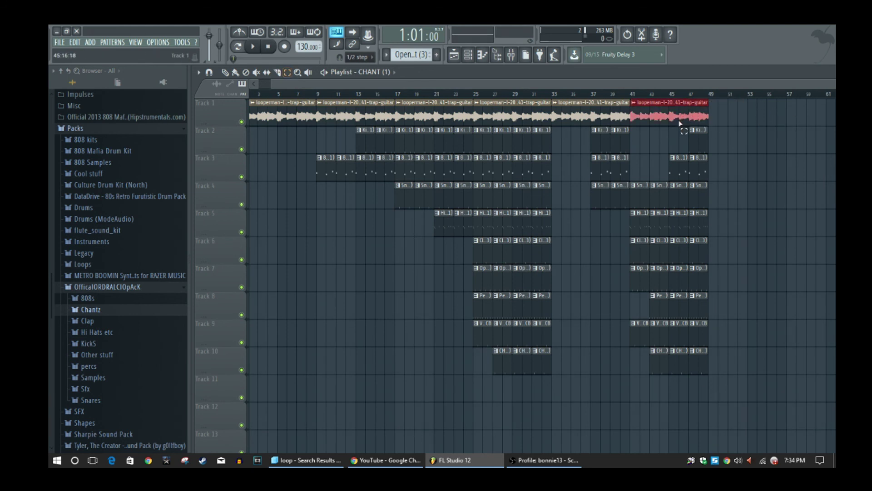
{"action": "mouse_move", "coordinate": [647, 86]}
{"action": "left_mouse_down"}
{"action": "mouse_move", "coordinate": [717, 74]}
{"action": "mouse_move", "coordinate": [836, 75]}
{"action": "mouse_move", "coordinate": [626, 78]}
{"action": "mouse_move", "coordinate": [647, 82]}
{"action": "left_mouse_up"}
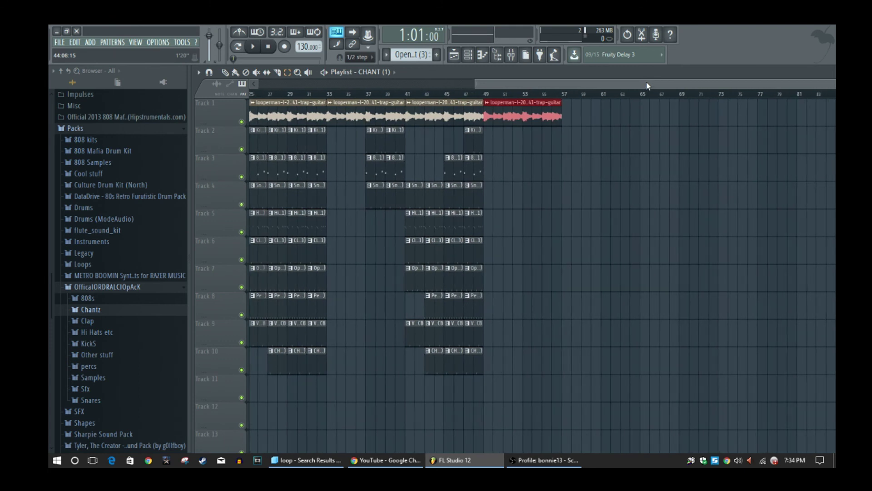
{"action": "left_click_drag", "start_coordinate": [486, 82], "coordinate": [212, 102]}
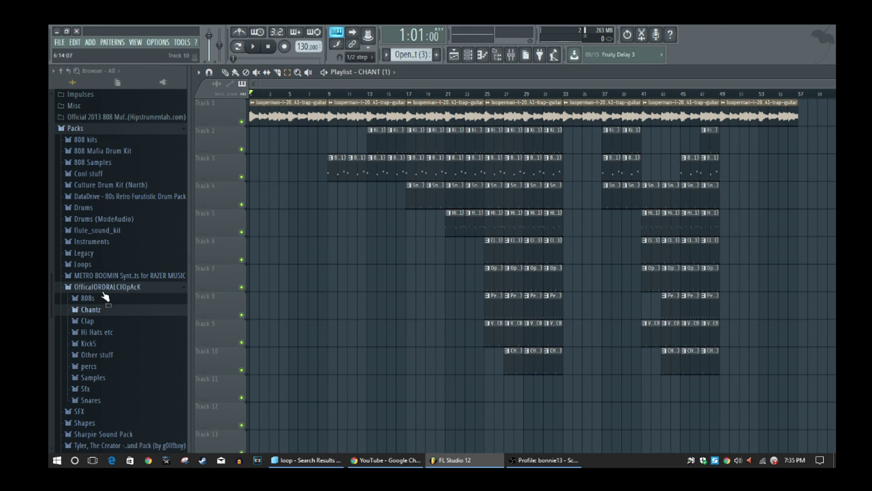
- Look through the file formats the project can be exported to, and return to the playlist
{"action": "left_click", "coordinate": [58, 42]}
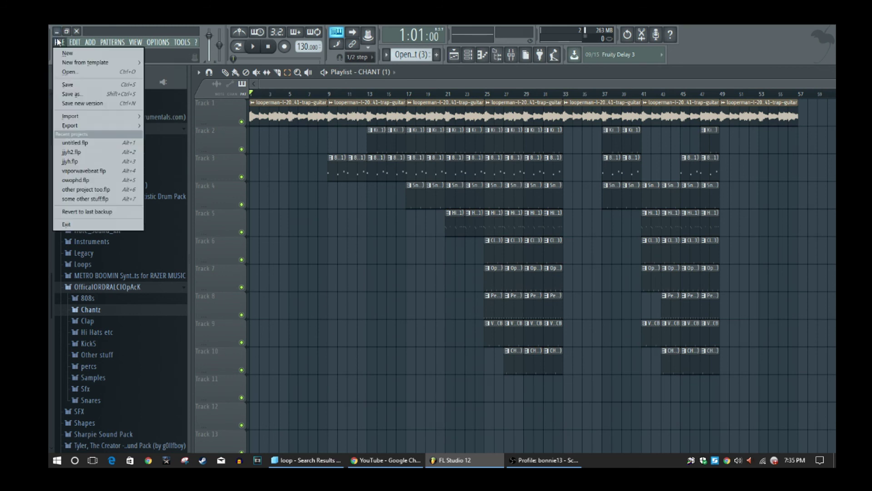
{"action": "mouse_move", "coordinate": [130, 126]}
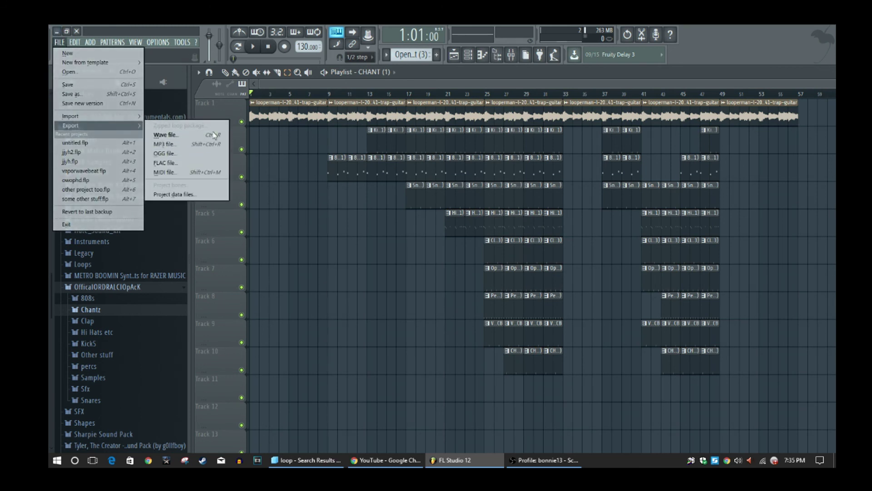
{"action": "left_click", "coordinate": [437, 83]}
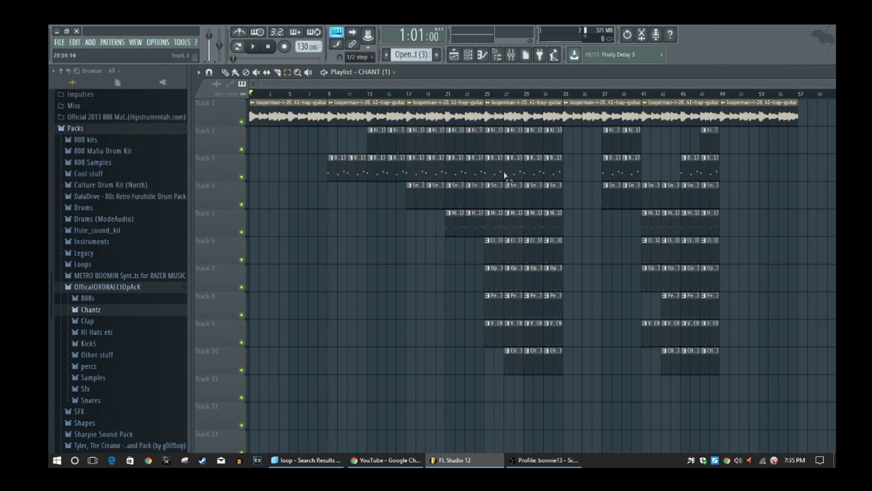
- Lengthen the last guitar loop clip on Track 1 slightly past bar 57 and play its ending
{"action": "left_click_drag", "start_coordinate": [272, 84], "coordinate": [656, 84]}
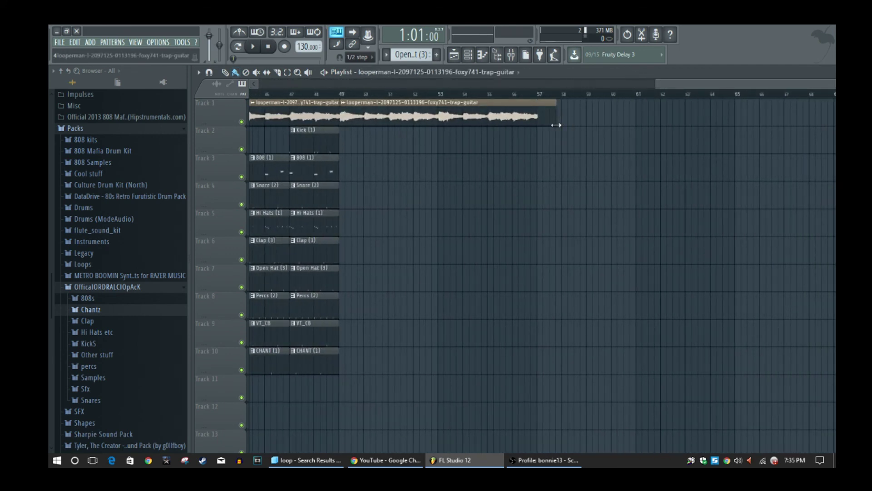
{"action": "key", "text": "space"}
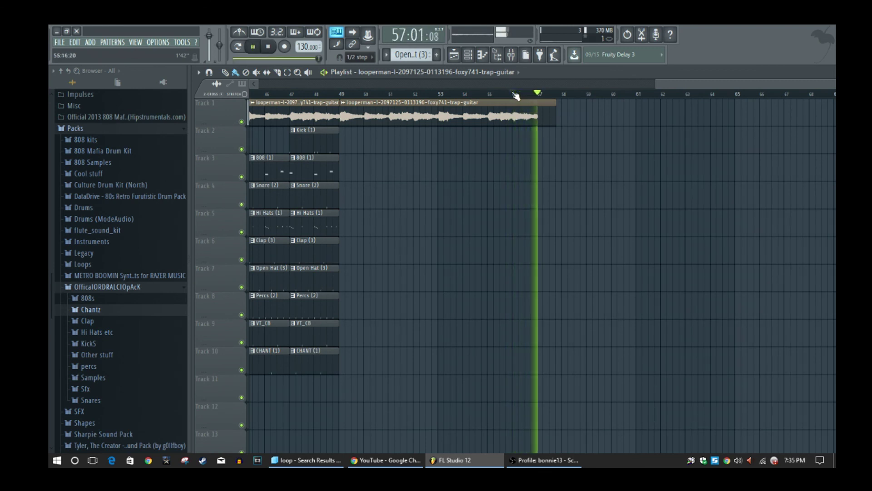
{"action": "key", "text": "space"}
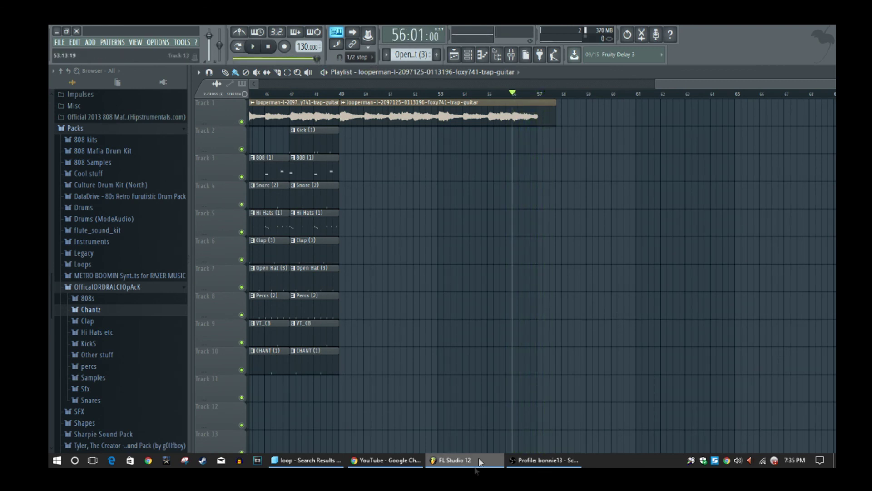
{"action": "left_click", "coordinate": [543, 460]}
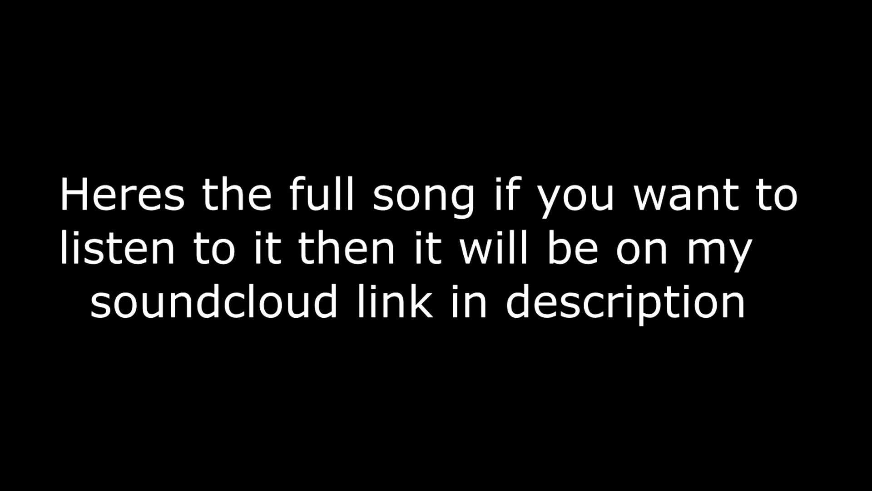